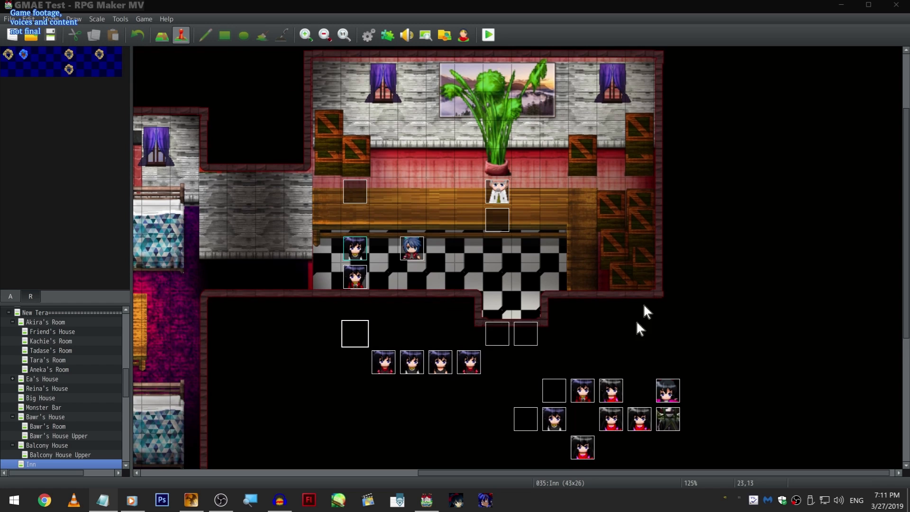
- Start a new event on the Inn's checkered floor with a Show Text command, entering and clearing placeholder text
click(667, 311)
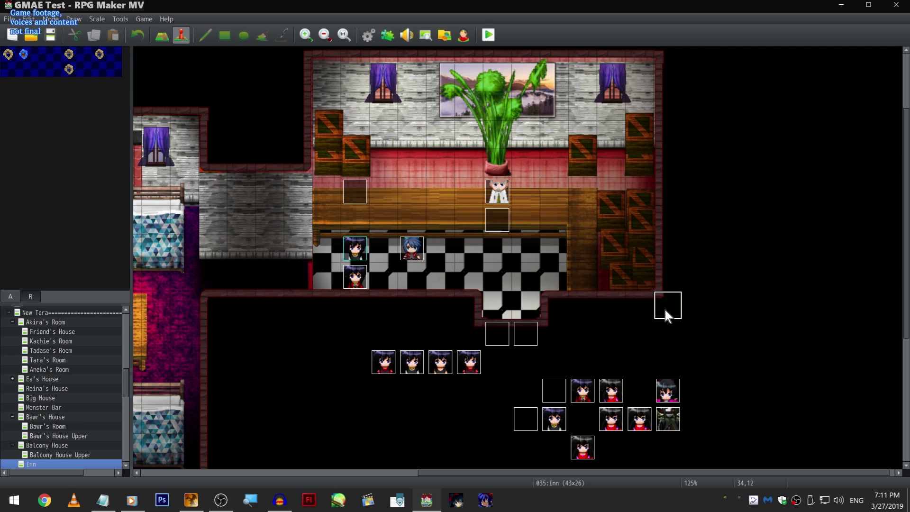
scroll(405, 297, down, 1)
double_click(417, 276)
double_click(416, 275)
click(475, 149)
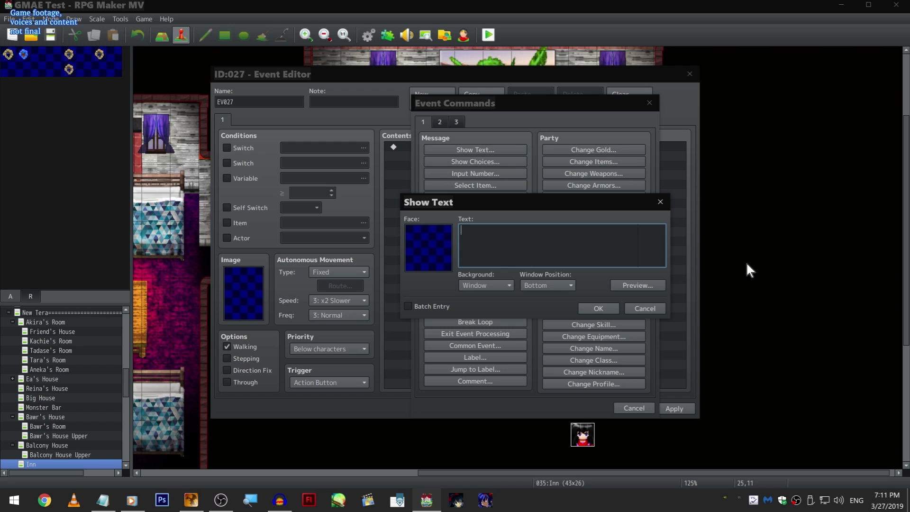
text(fdsjfklsdjfklsdjflksdjfldsjfkldsfjkldsfj)
key(ctrl+a)
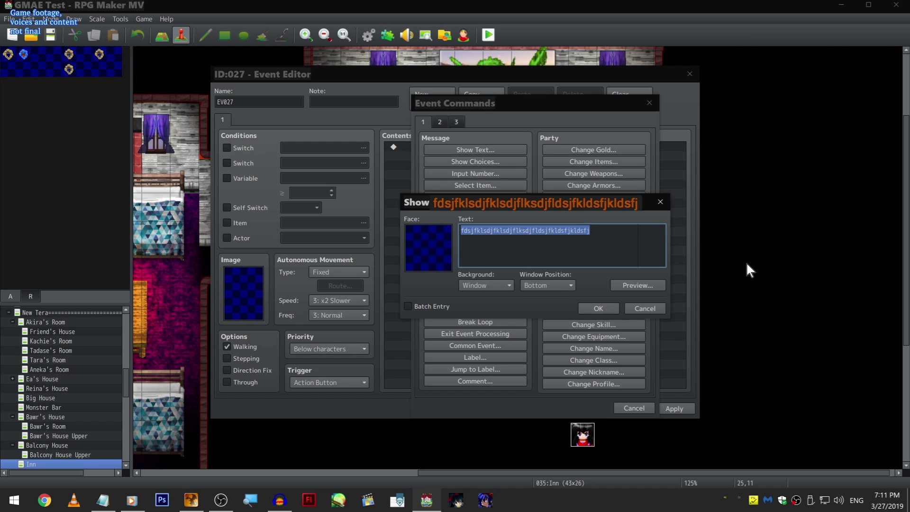
key(BackSpace)
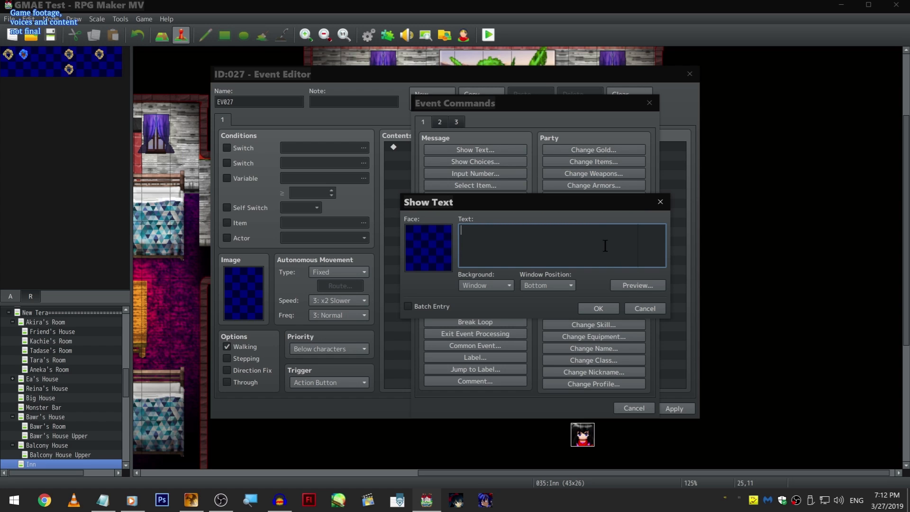
- Browse the AkiraGMAE2 face images for the message, and discard both the message and the new event
double_click(442, 252)
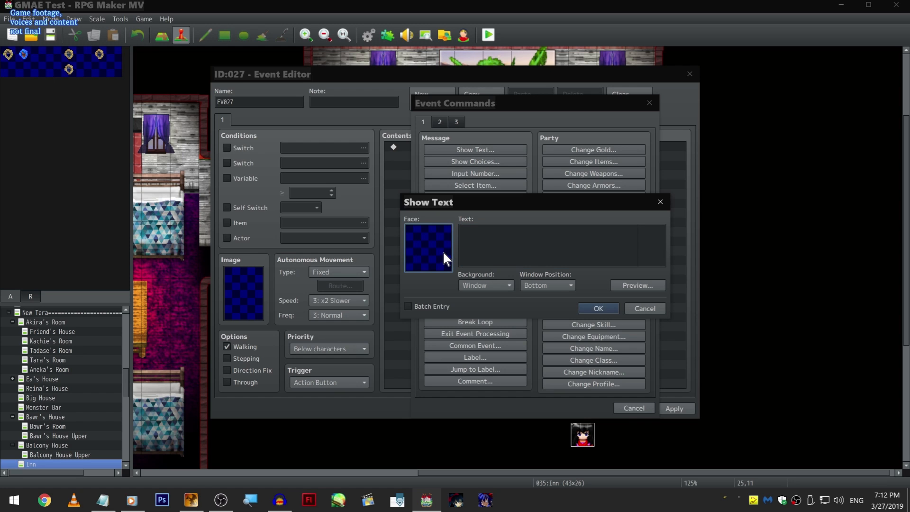
click(426, 192)
click(421, 182)
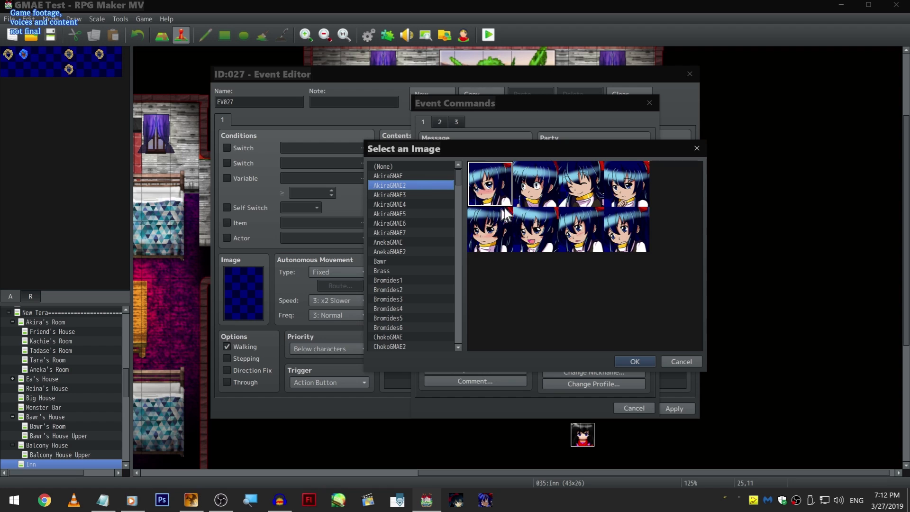
click(679, 364)
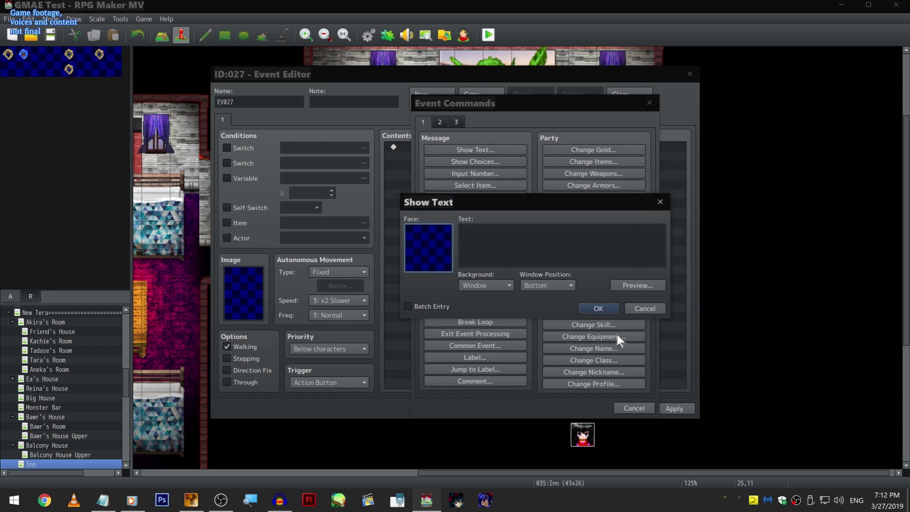
click(644, 308)
click(648, 103)
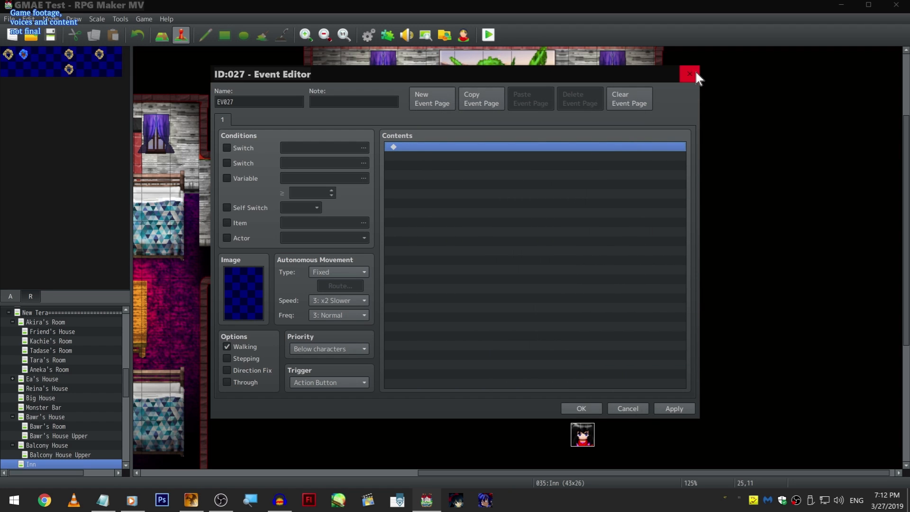
click(689, 74)
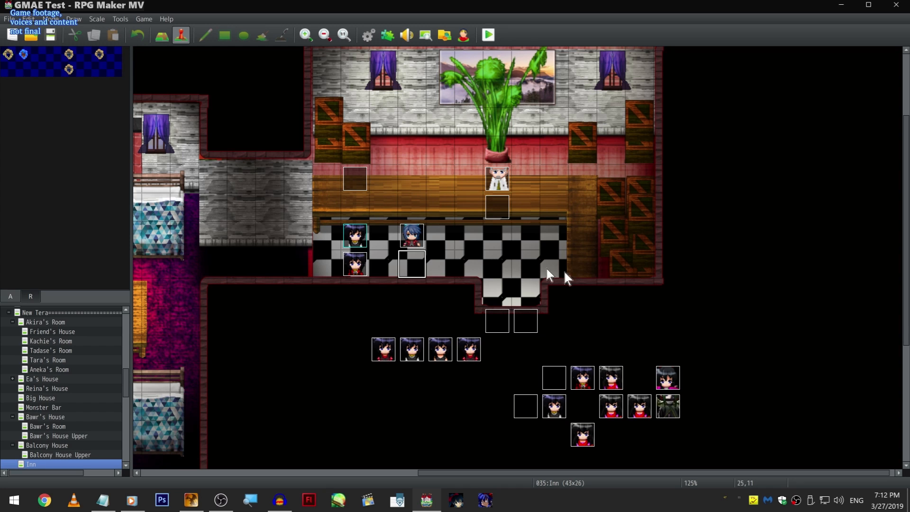
- Find the Magic Academy in the map list and view its exterior map and its Entrance map
scroll(474, 261, down, 5)
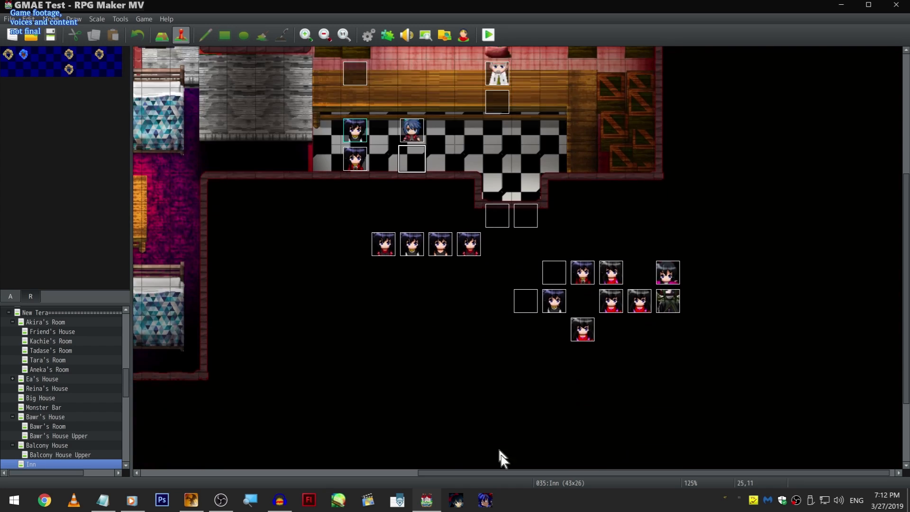
drag(475, 474, 431, 470)
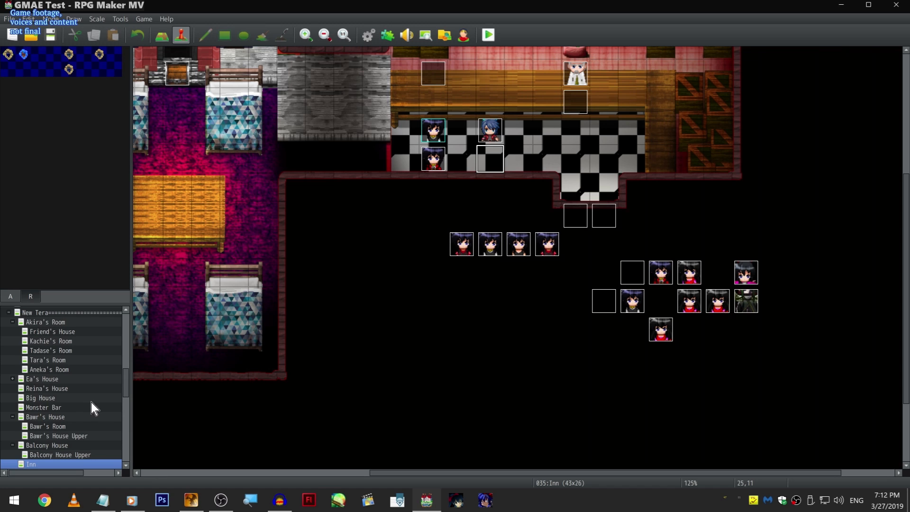
scroll(96, 367, down, 7)
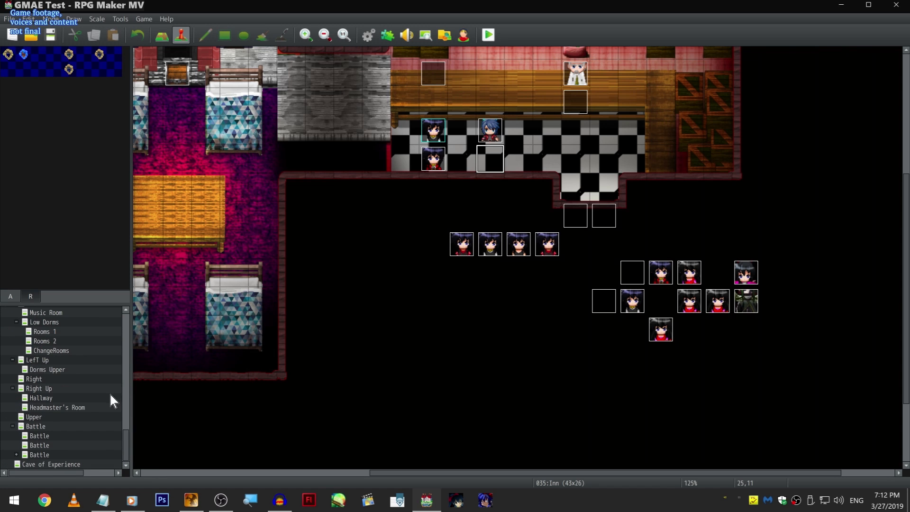
scroll(92, 454, up, 3)
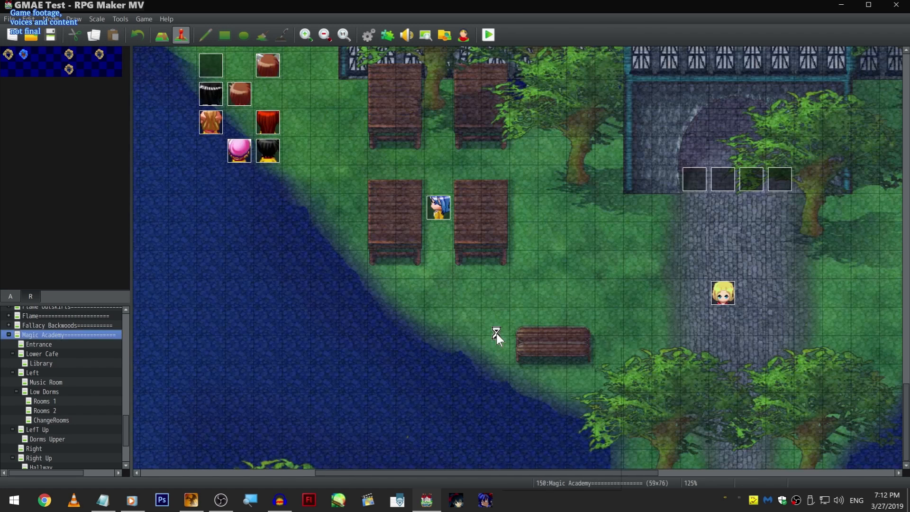
right_click(496, 333)
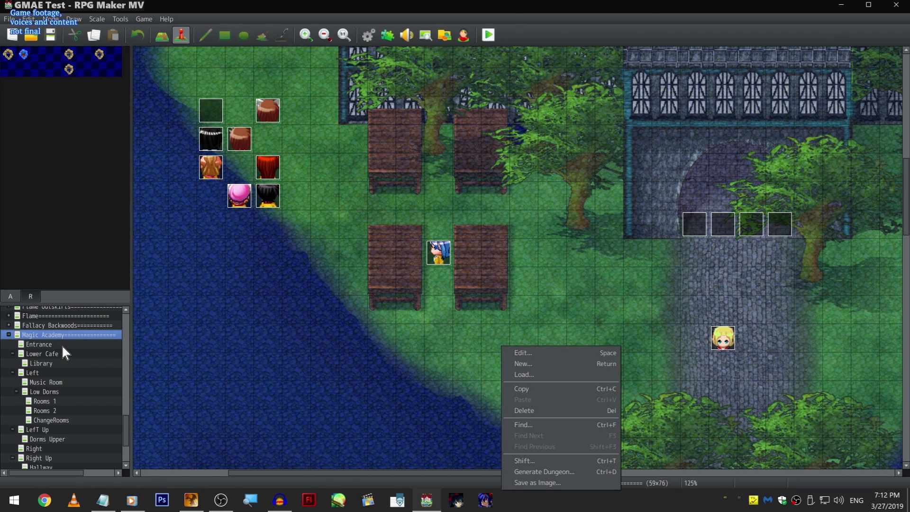
click(62, 345)
click(63, 345)
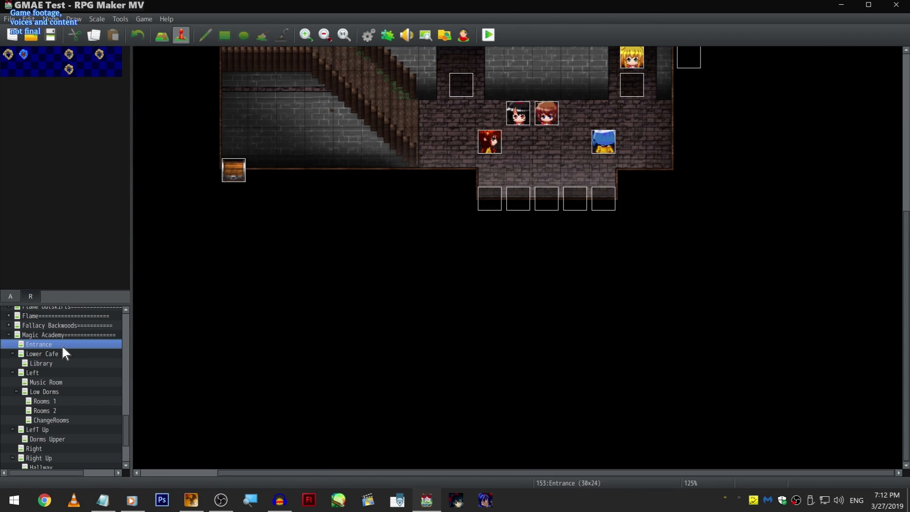
- Open the Magic Academy's Left map and examine the events in its upper hallway
click(74, 374)
right_click(74, 374)
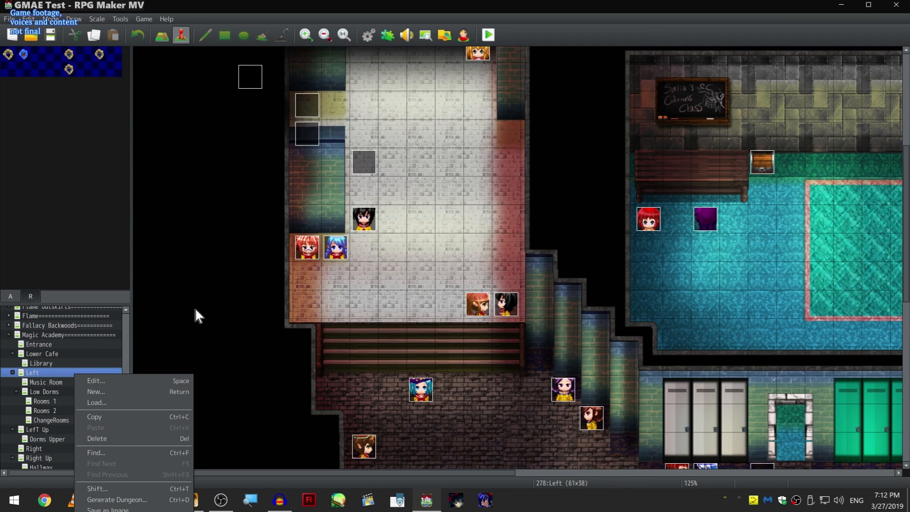
scroll(266, 325, up, 2)
click(204, 333)
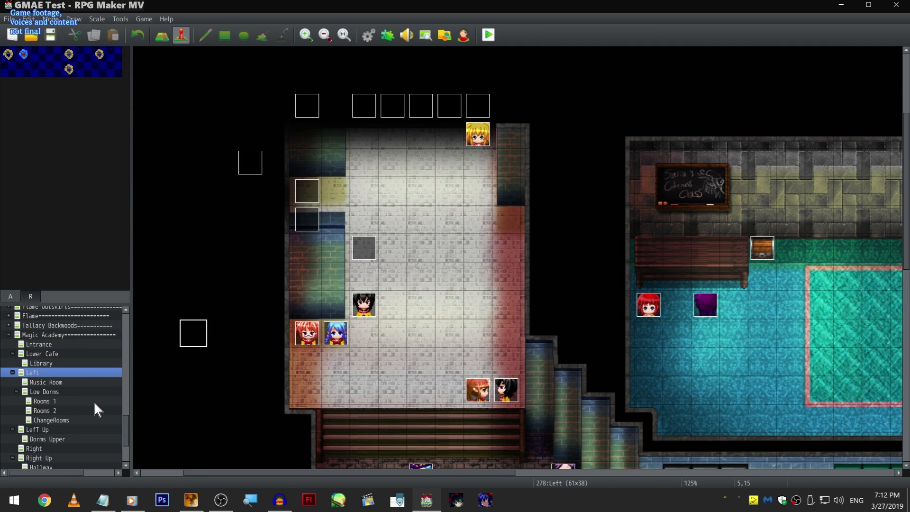
- Open the Cave of Experience map and examine its cliffs, stairs and grass area at 83% zoom
scroll(101, 413, down, 3)
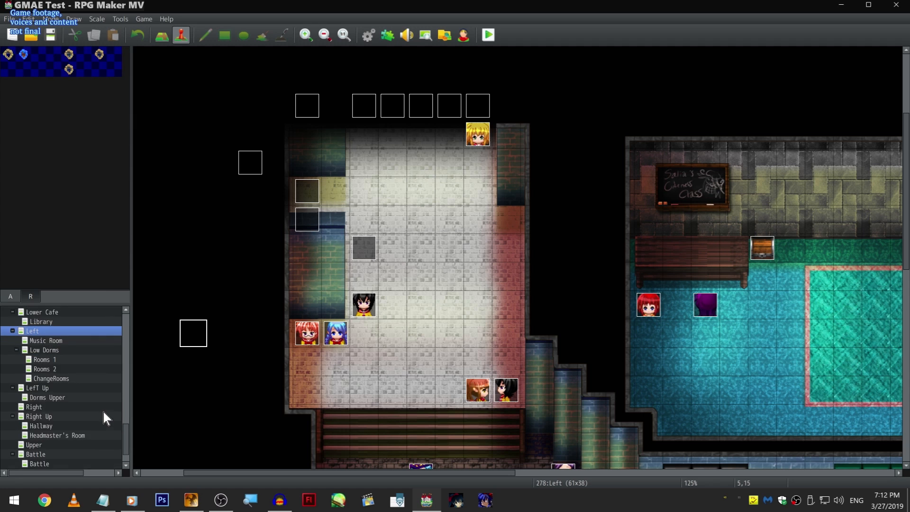
scroll(104, 413, down, 1)
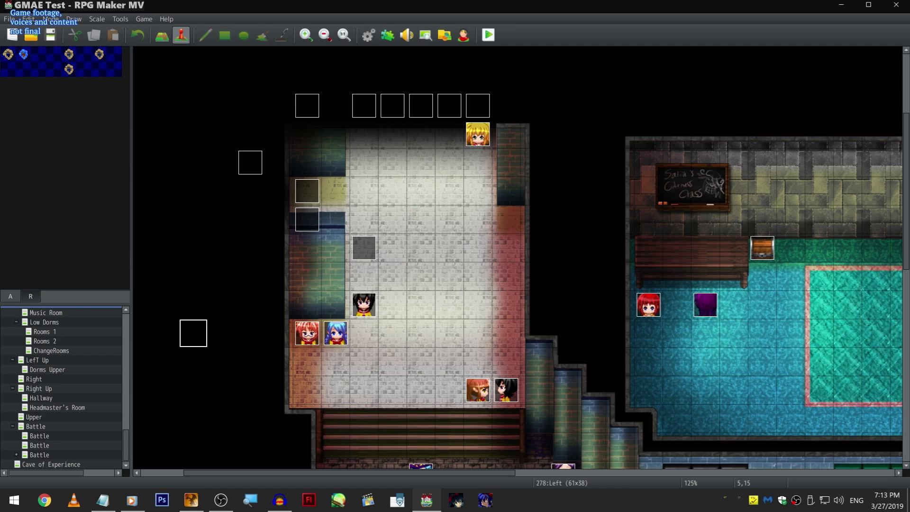
scroll(208, 385, down, 1)
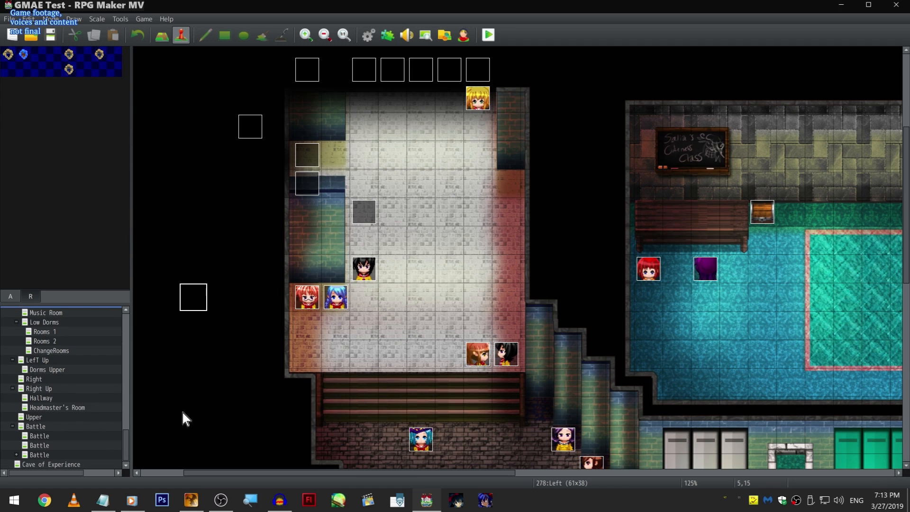
scroll(200, 352, down, 2)
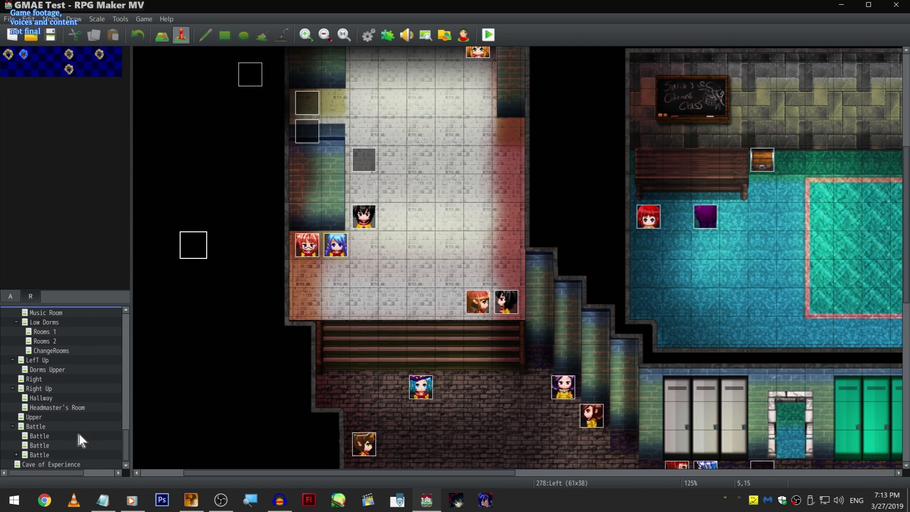
click(52, 464)
scroll(456, 320, up, 3)
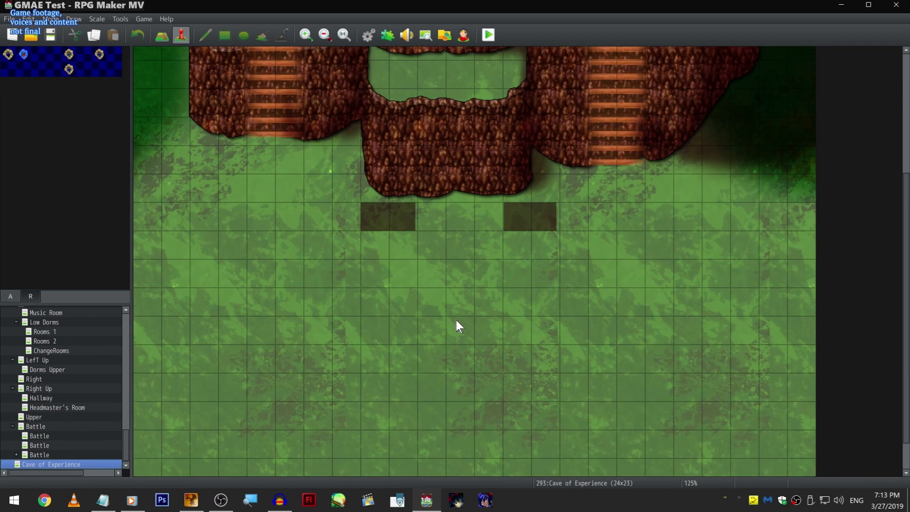
scroll(457, 313, up, 2)
scroll(455, 306, down, 3)
click(454, 285)
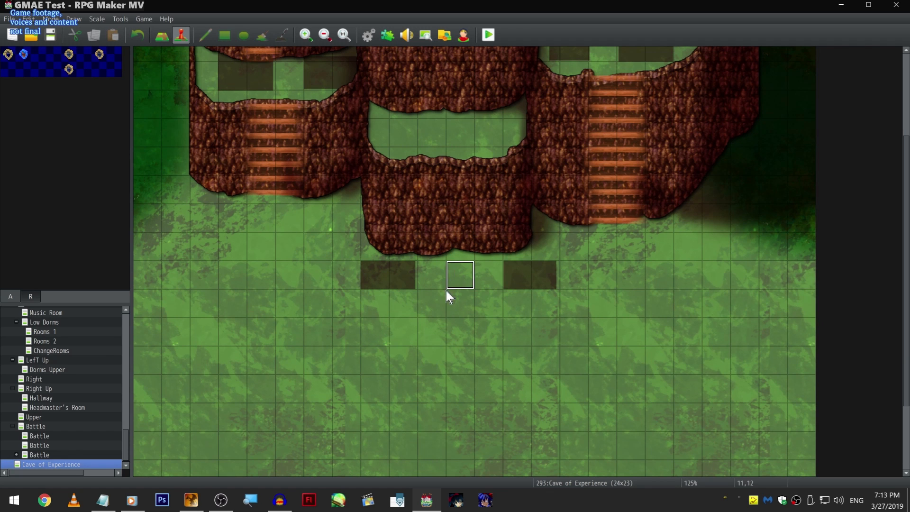
ctrl+scroll(442, 296, down, 2)
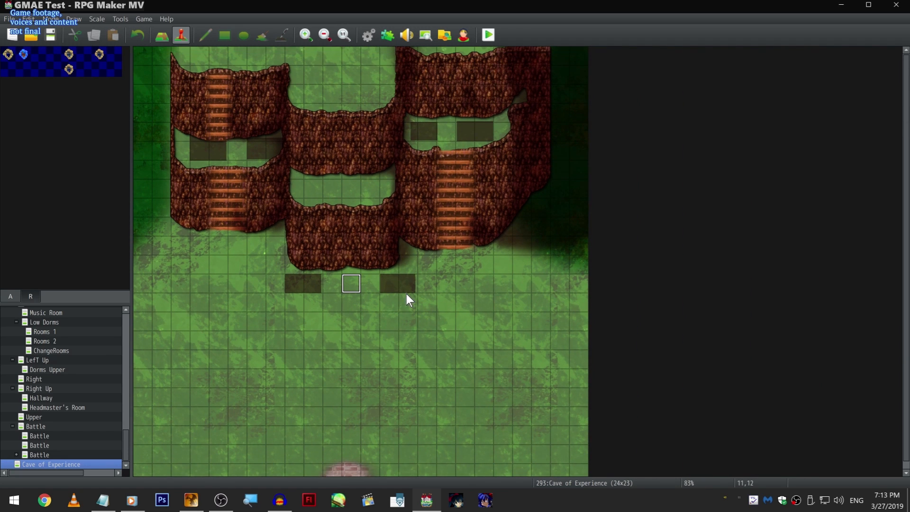
scroll(407, 294, up, 1)
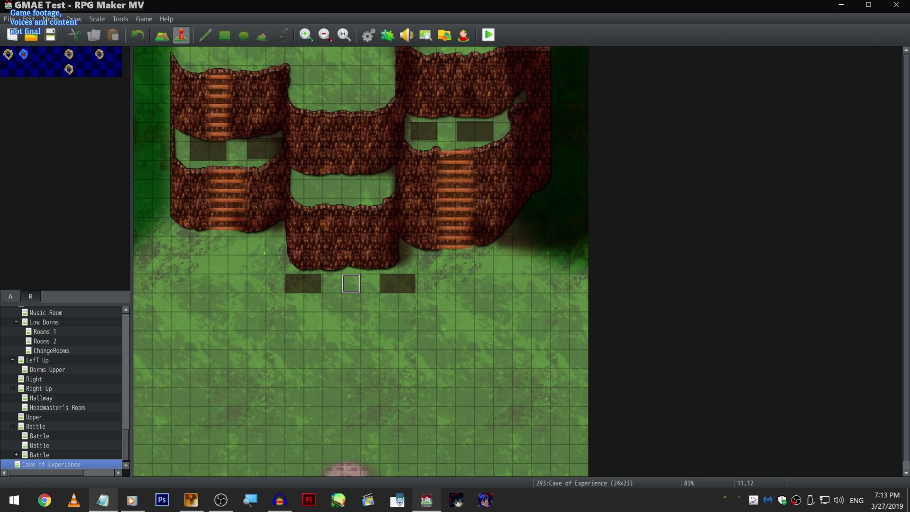
- Set the player's starting position on the Magic Academy map at tile 22,27, on the grass beside the stone path
scroll(81, 402, up, 2)
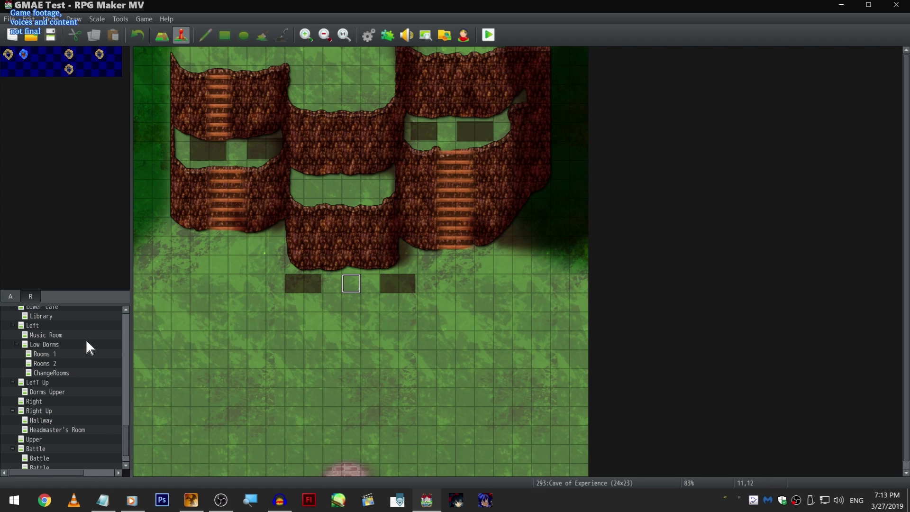
scroll(95, 344, up, 3)
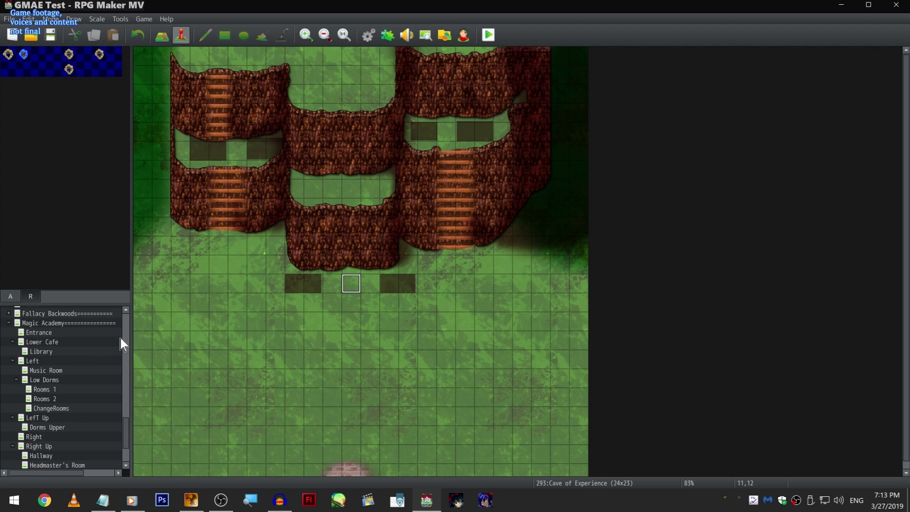
scroll(93, 334, down, 5)
scroll(93, 335, up, 4)
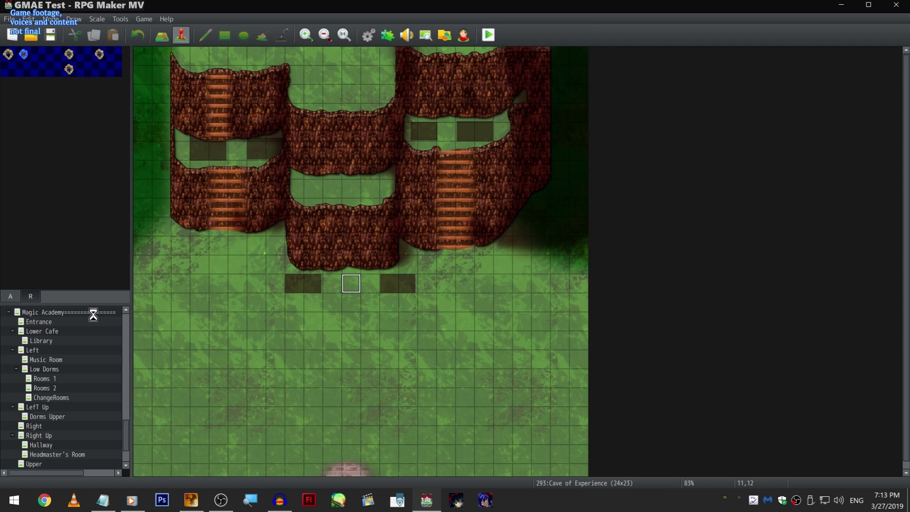
right_click(93, 312)
click(411, 295)
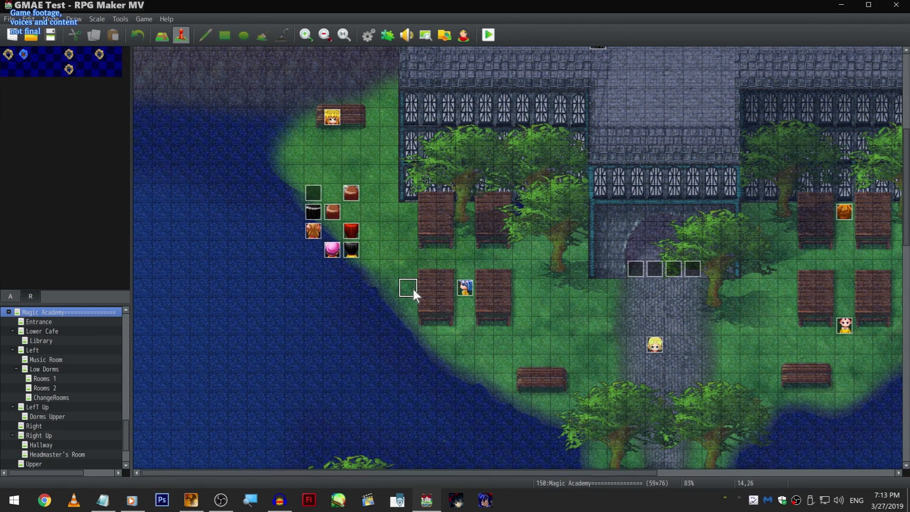
scroll(579, 227, down, 2)
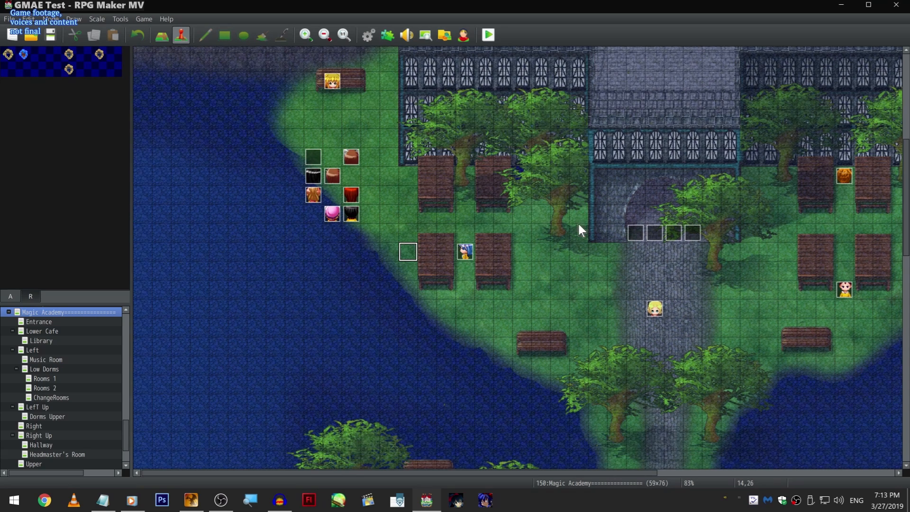
right_click(559, 269)
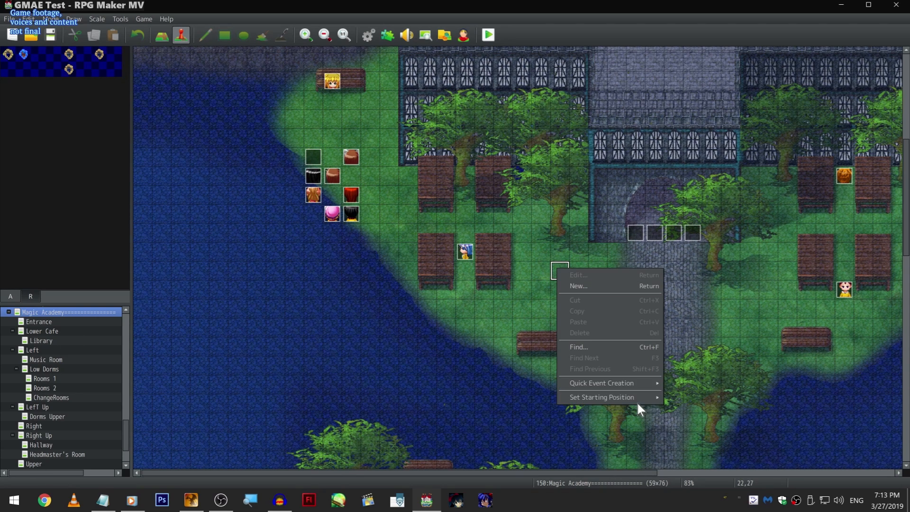
click(678, 397)
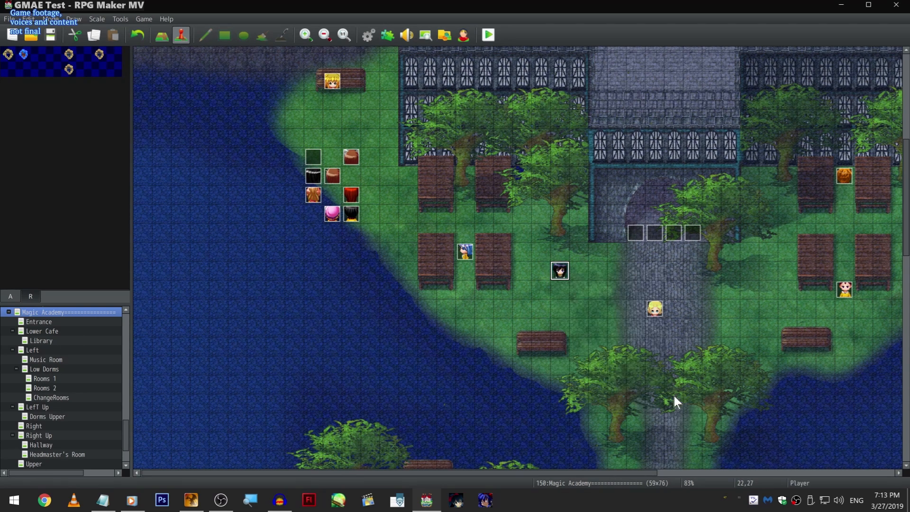
- Run a playtest of the game and switch its window to full screen
click(490, 37)
click(415, 271)
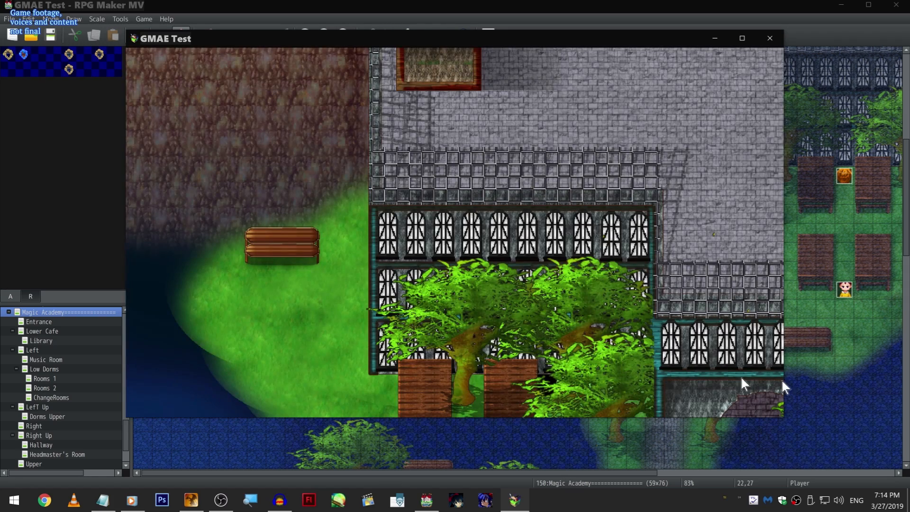
key(F4)
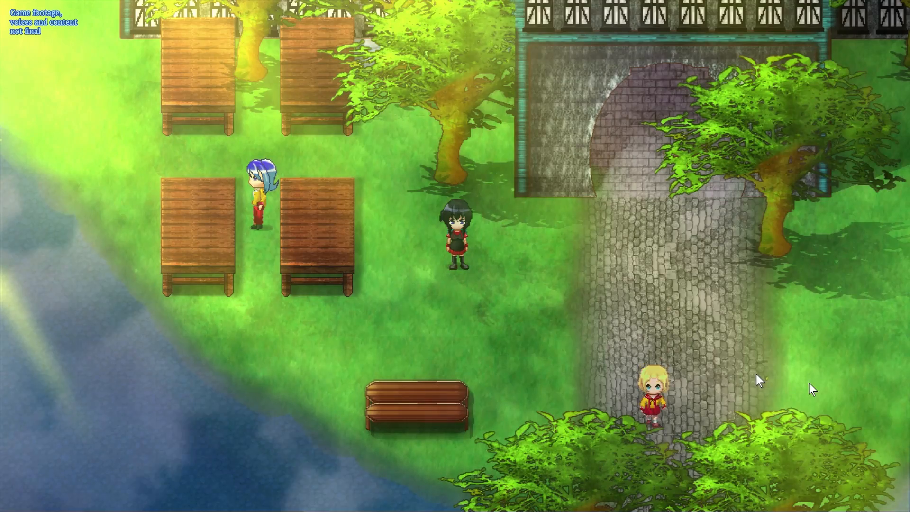
- Walk the player character from the grass up the stone path and into the academy's entrance hall
key(Right)
key(Up)
key(Left)
key(Up)
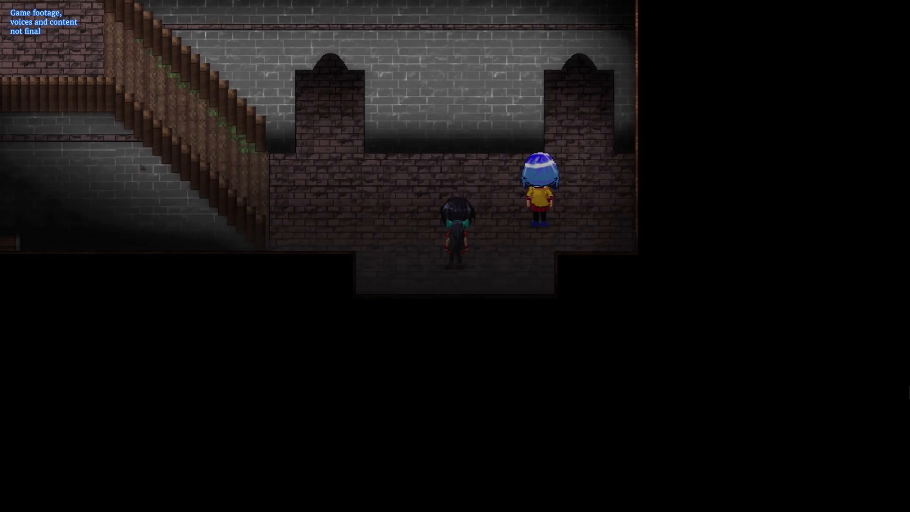
- Walk the player character around the entrance hall, onto the wooden staircase, and back toward the doorway
key(Up)
key(Left)
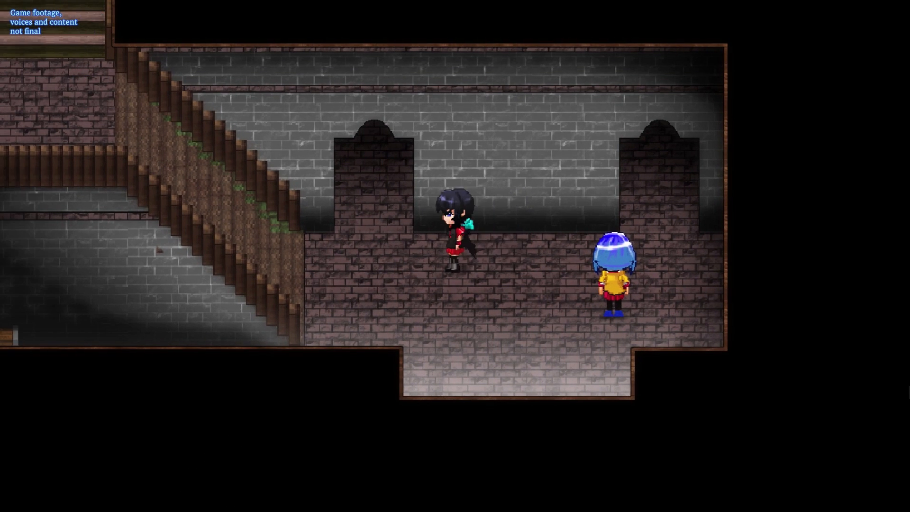
key(Down)
key(Right)
key(Left)
key(Right)
key(Up)
key(Left)
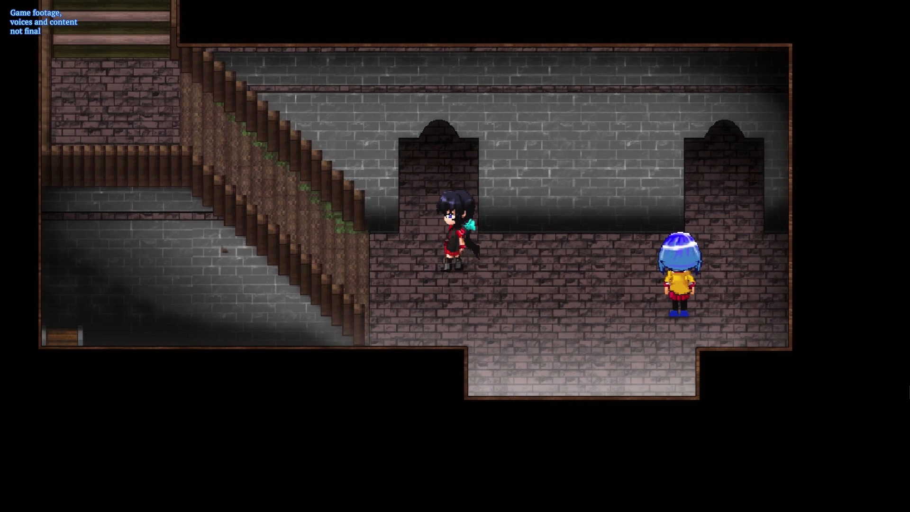
key(Right)
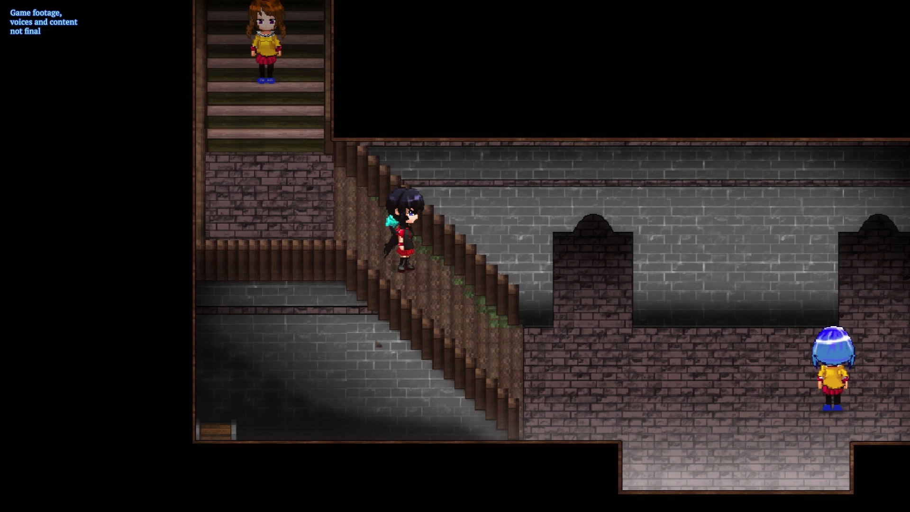
key(Right)
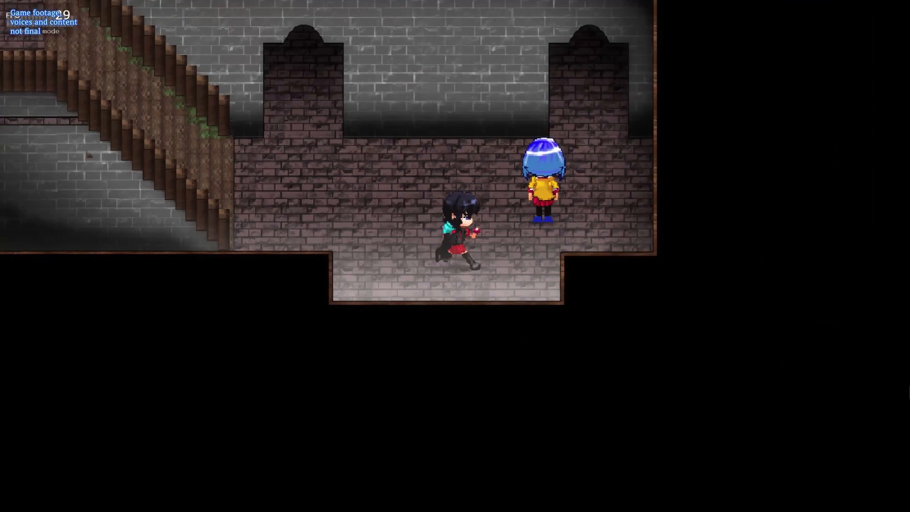
- Walk the player character from the entrance hall into the lower academy hall, across to the wooden ramp beside the lockers
key(Up)
key(Left)
key(Up)
key(Right)
key(Up)
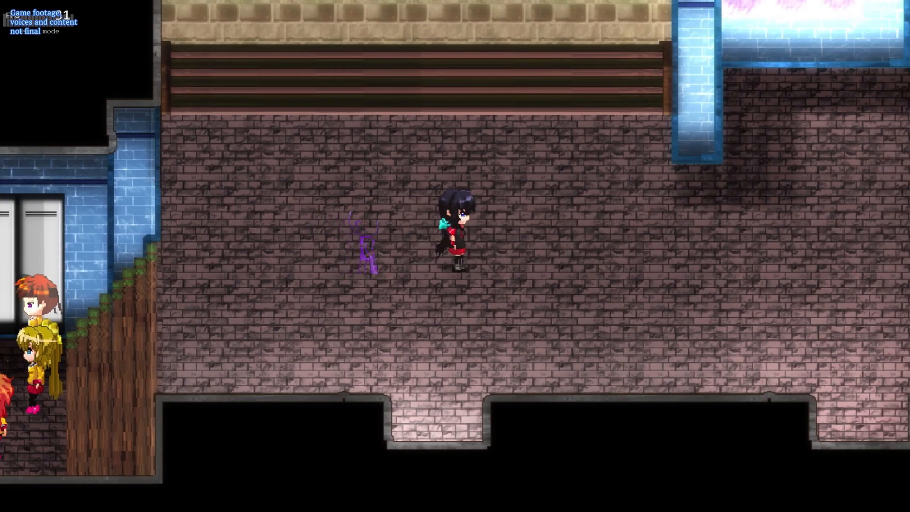
key(Right)
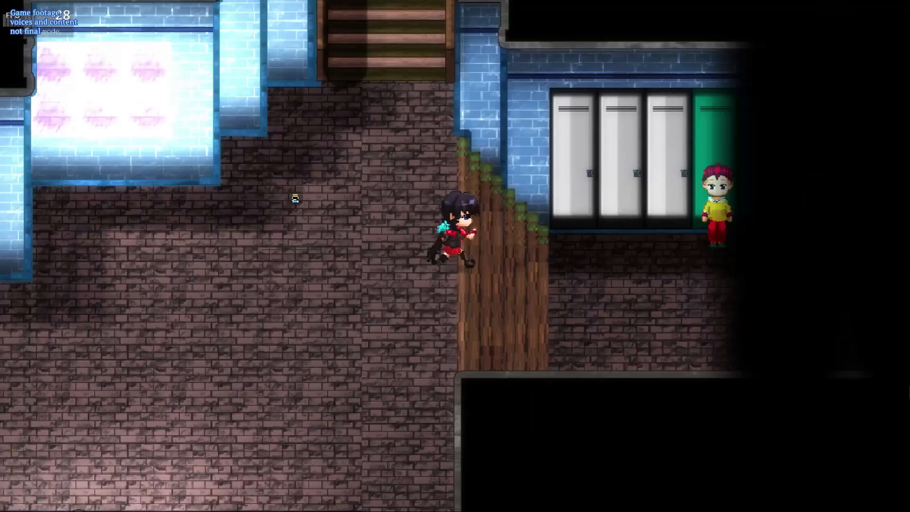
key(Left)
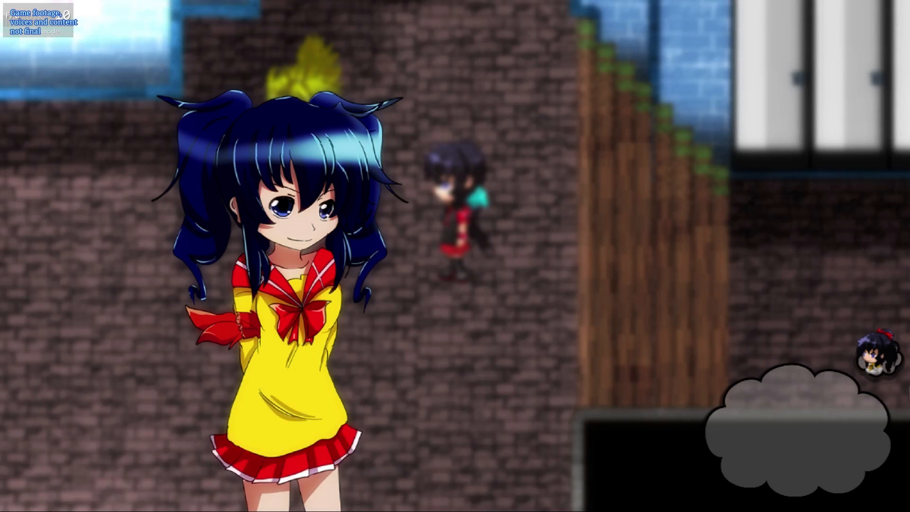
- Open the in-game menu, browse its commands from Items to Exit, and close it
key(Escape)
key(Down)
key(Down)
key(Down)
key(Down)
key(Down)
key(Down)
key(Down)
key(Down)
key(Down)
key(Down)
key(Down)
key(Up)
key(Up)
key(Up)
key(Up)
key(Up)
key(Up)
key(Up)
key(Up)
key(Up)
key(Down)
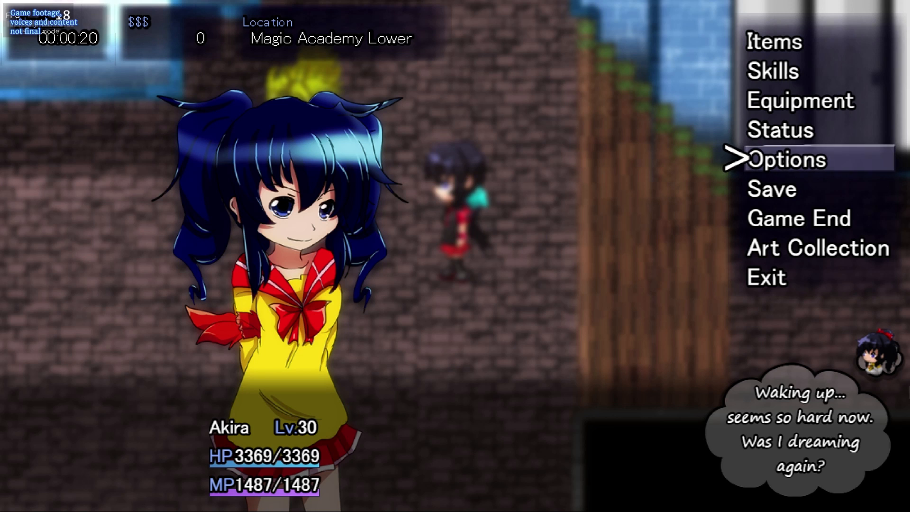
key(Escape)
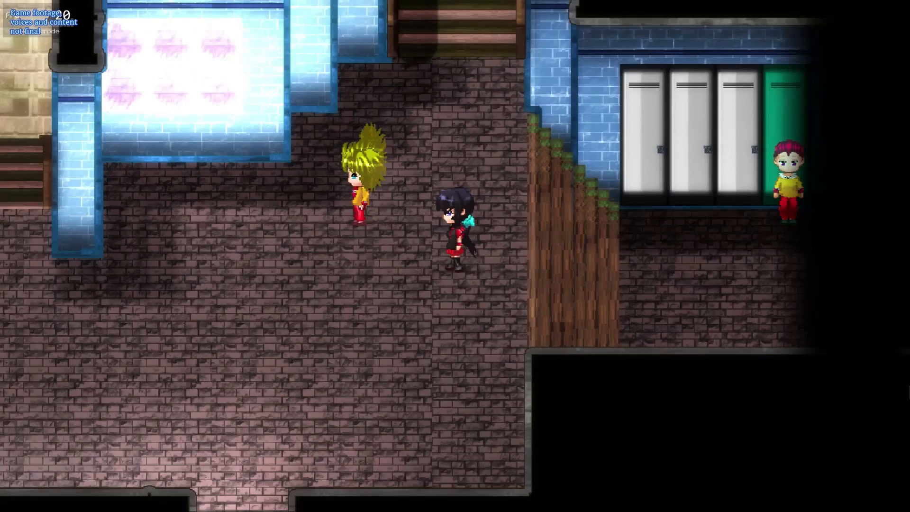
- Approach String by the green locker, advance through the dialogue, and enter the locker-lined hallway
key(Right)
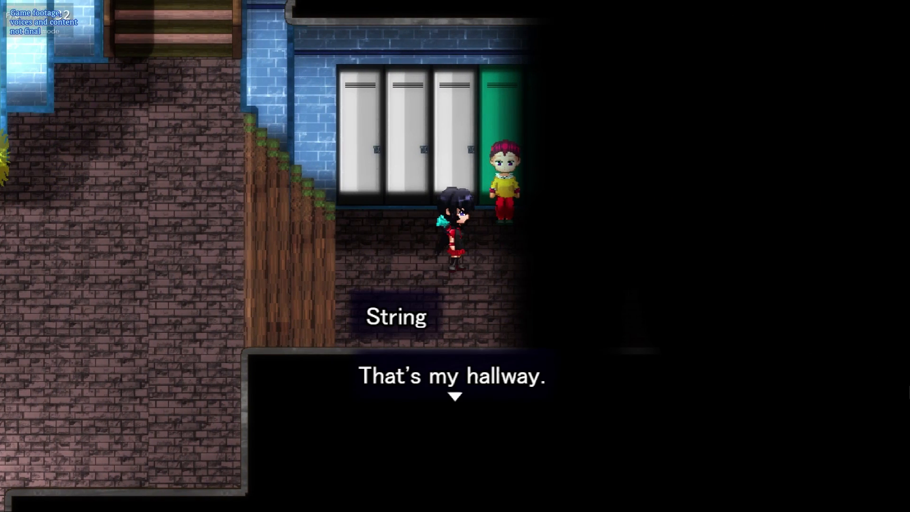
key(Return)
key(Return)
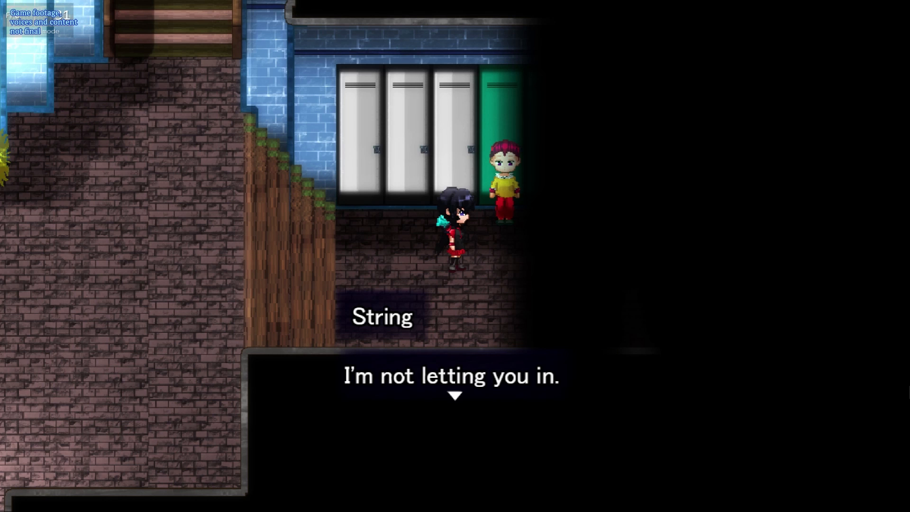
key(Return)
key(Return)
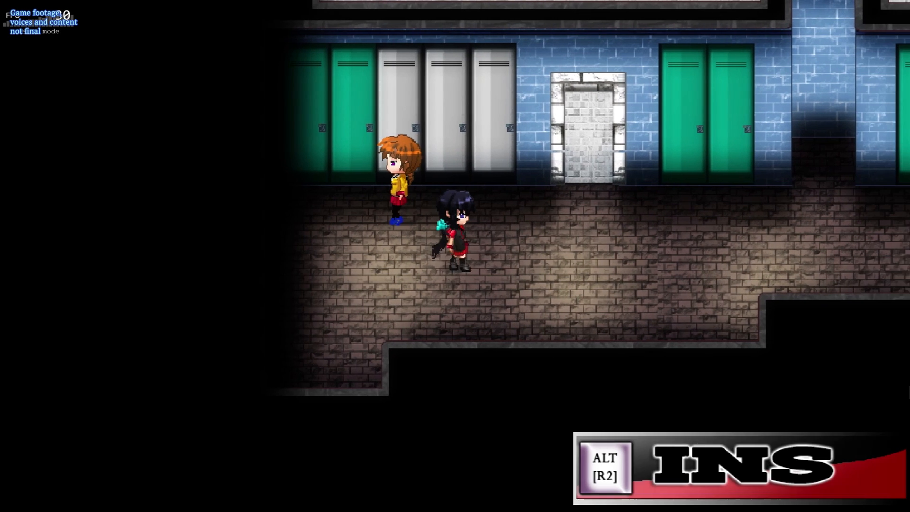
key(Right)
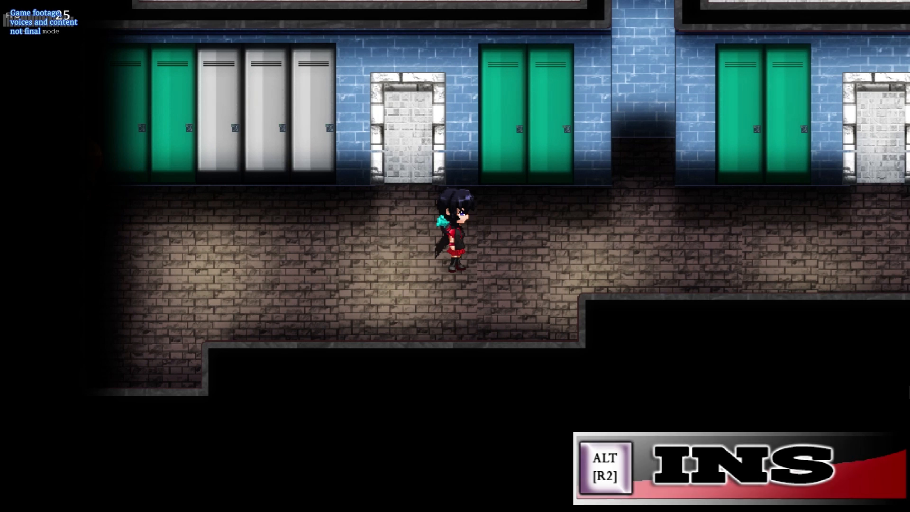
- Try the INS prompt in the locker hallway and return the playtest from full screen to windowed mode
key(alt)
key(Down)
key(Up)
key(Down)
key(Up)
key(Down)
key(F4)
key(Up)
key(Down)
key(Return)
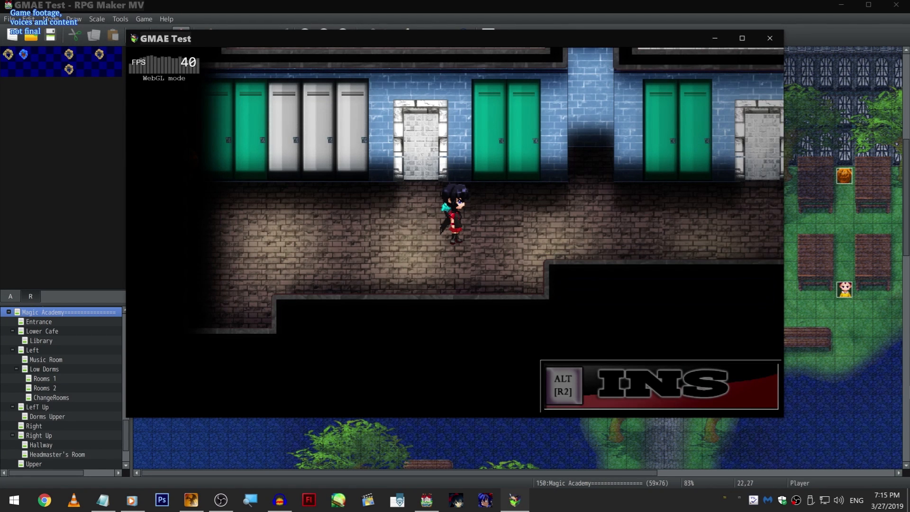
- Walk the player character back out of the locker hallway and across the lower hall to the wide wooden steps
key(Left)
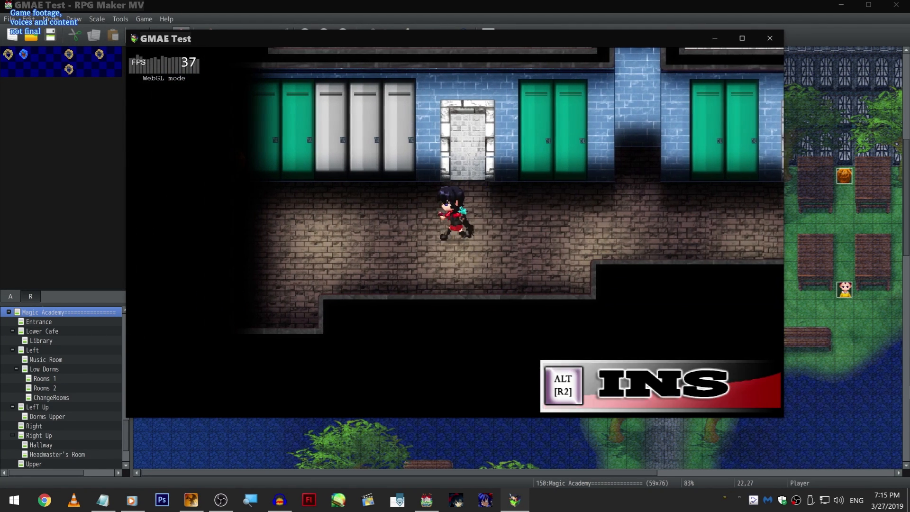
key(Left)
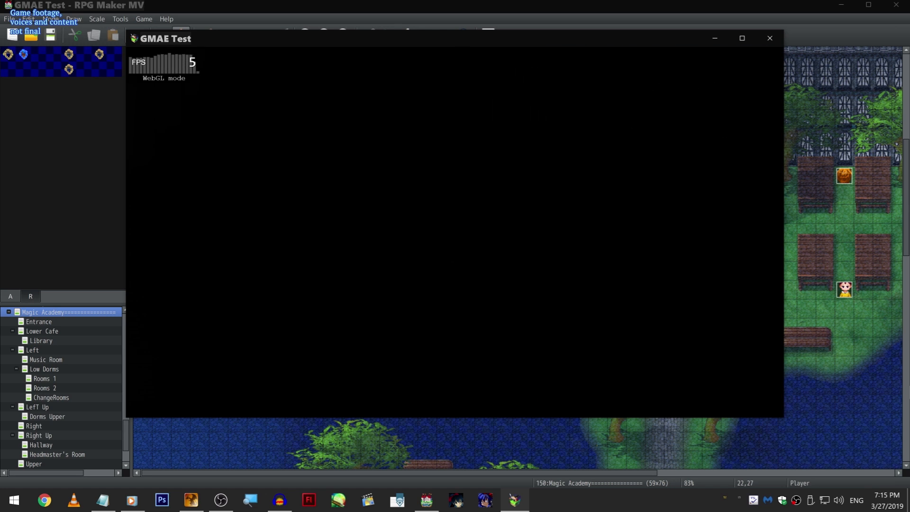
key(Left)
key(Left)
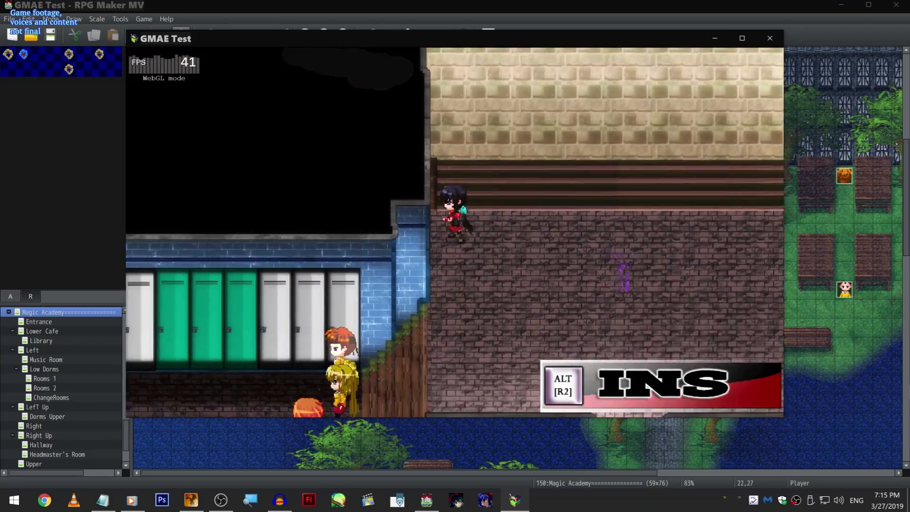
key(Down)
key(Left)
key(Right)
- Walk up through the rows of cafeteria tables, along the upper locker corridor, and onto the side staircase
key(Up)
key(Up)
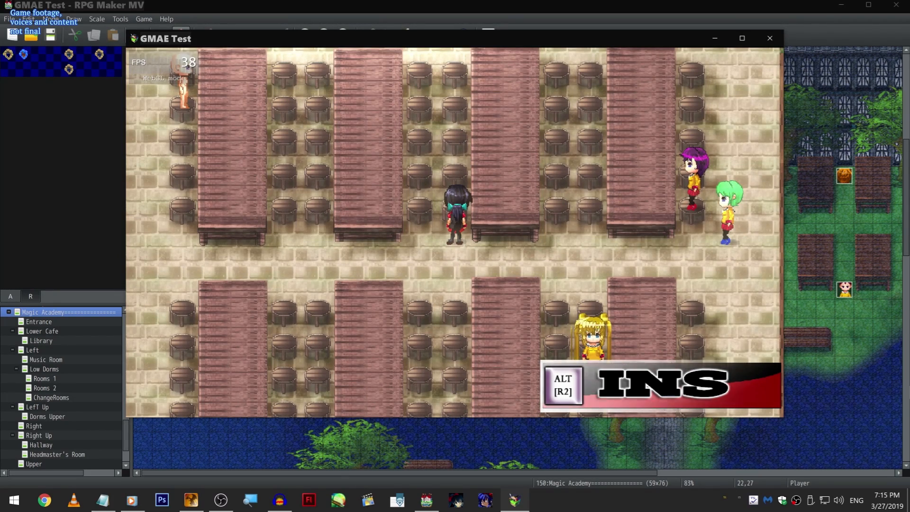
key(Up)
key(Up)
key(Right)
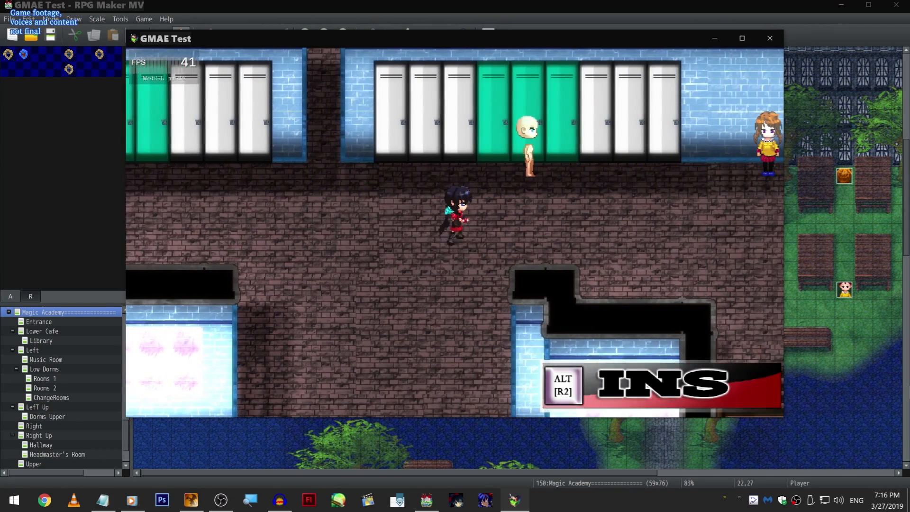
key(Down)
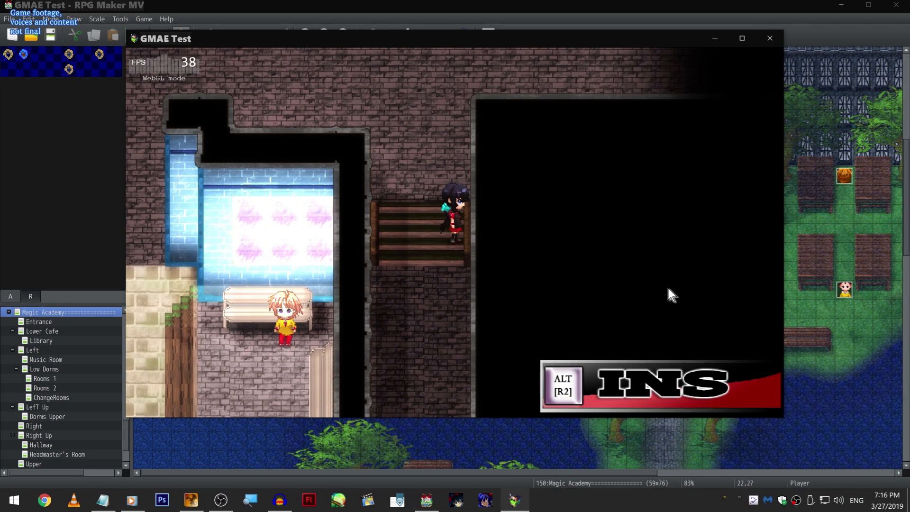
- Start the INS scene, advance through Niki's classroom dialogue, and close the playtest
key(alt)
click(660, 267)
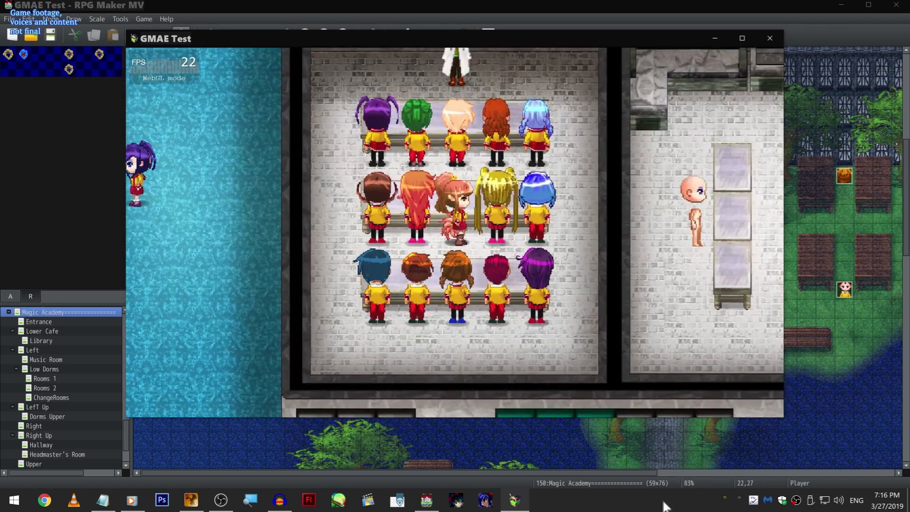
click(624, 380)
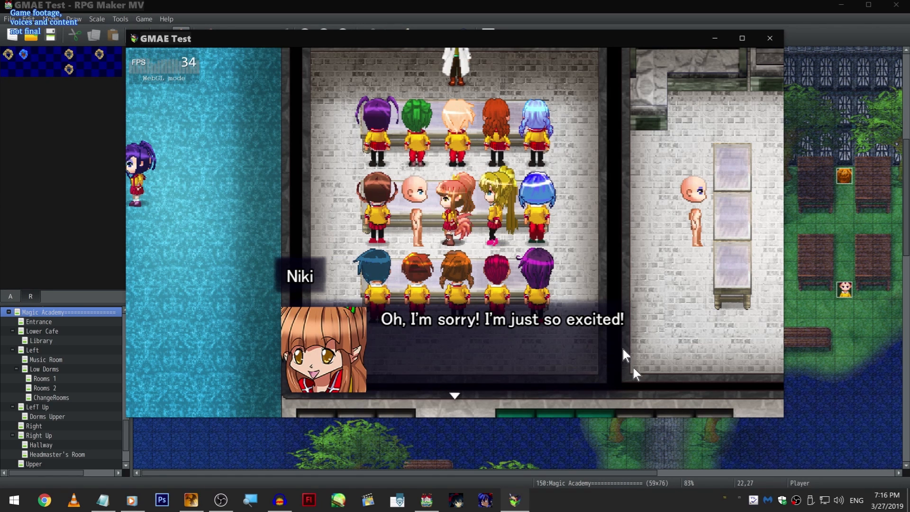
click(619, 335)
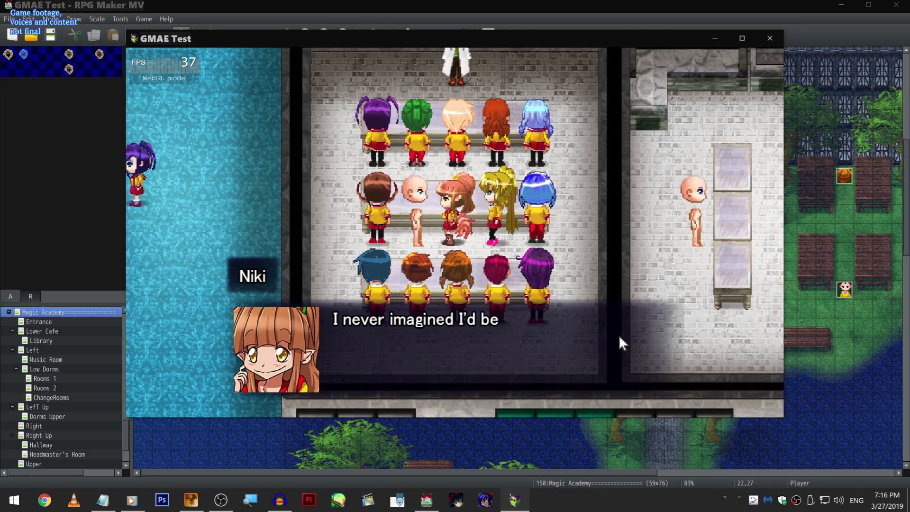
click(617, 351)
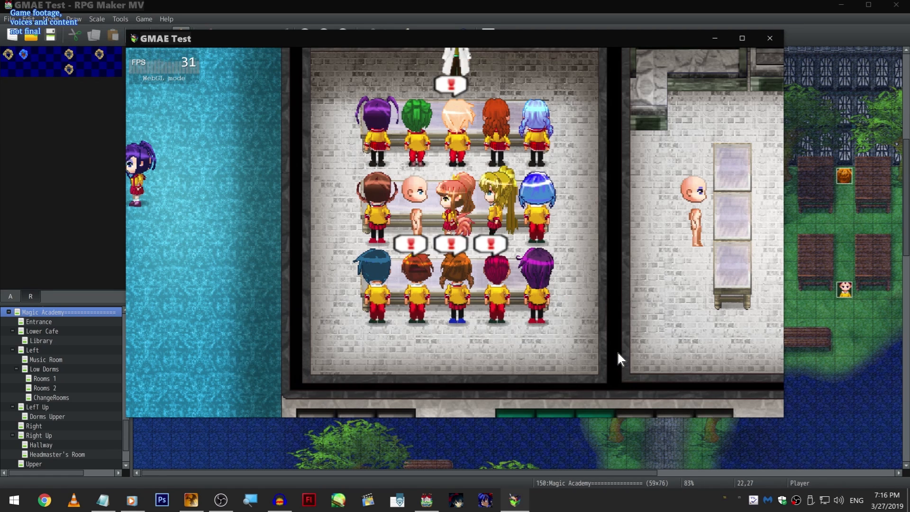
click(617, 351)
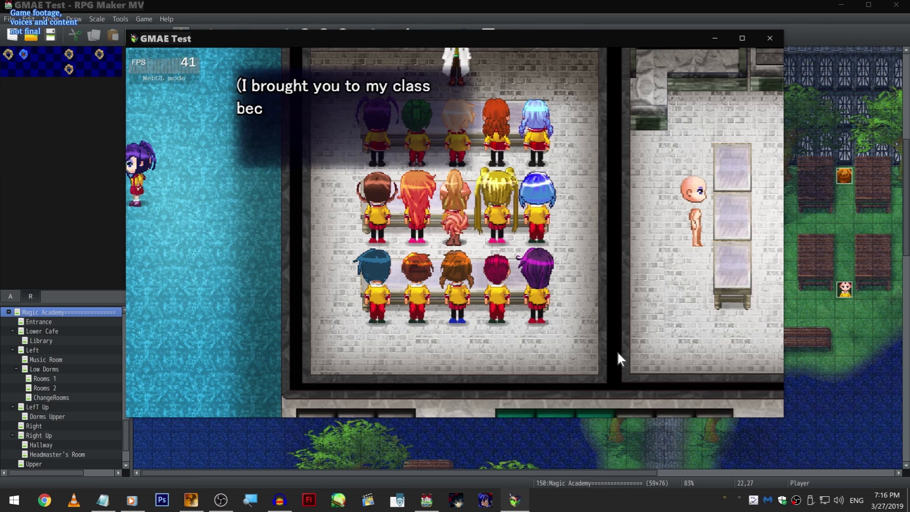
click(617, 350)
click(617, 352)
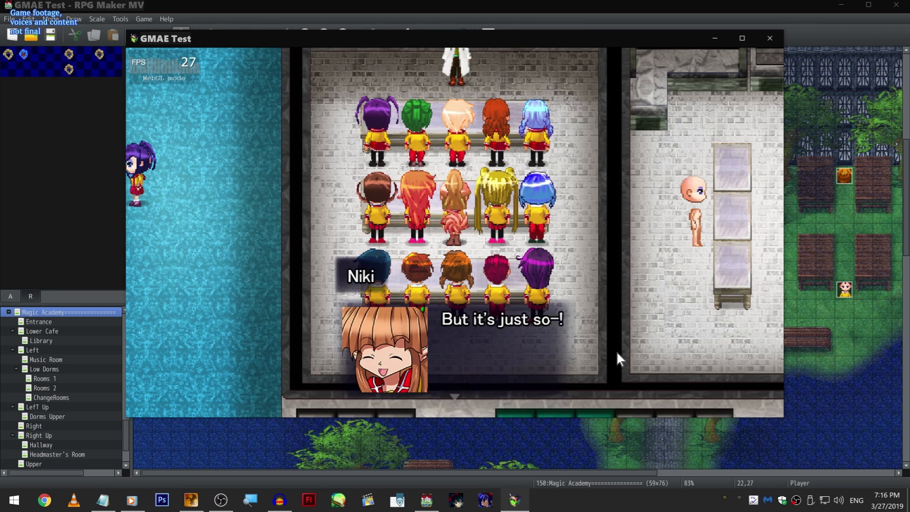
click(616, 352)
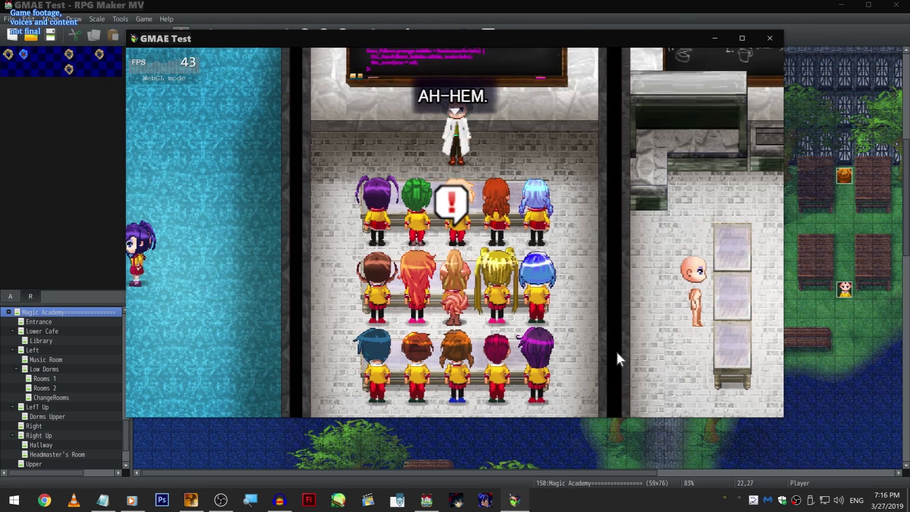
click(617, 352)
click(617, 353)
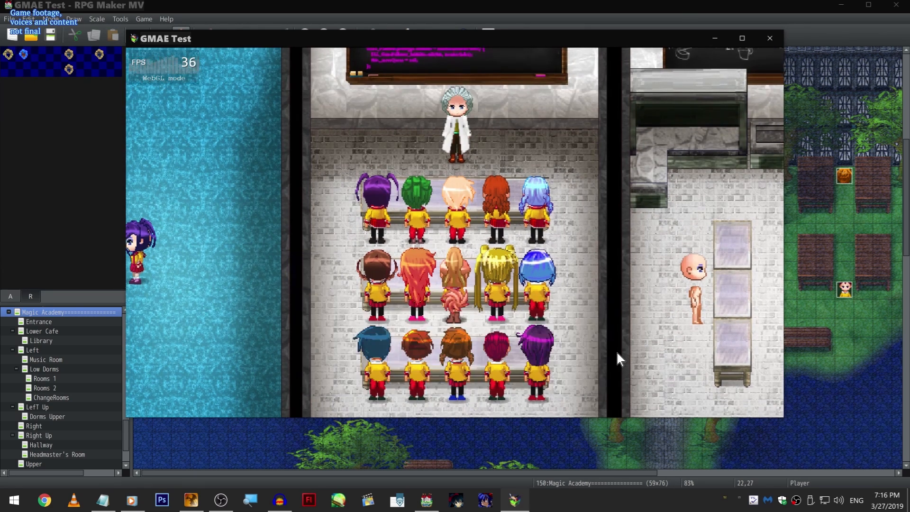
click(600, 299)
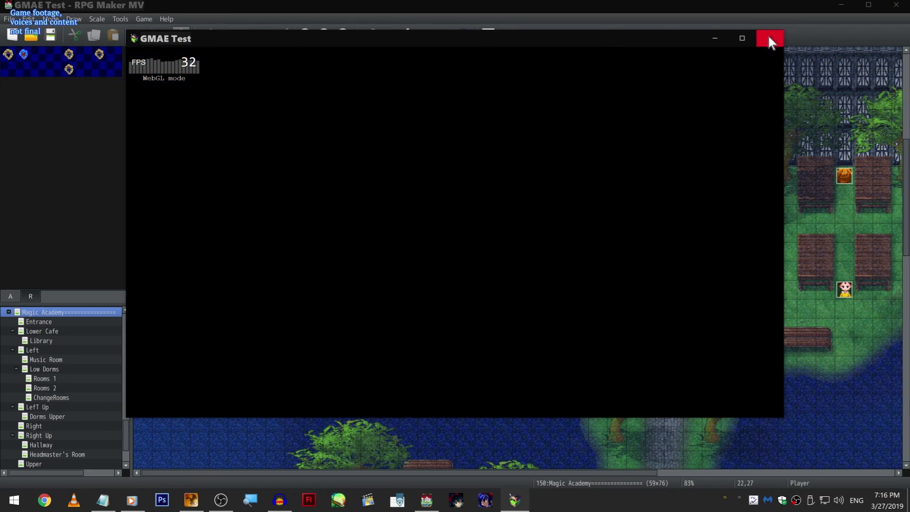
click(768, 38)
click(501, 316)
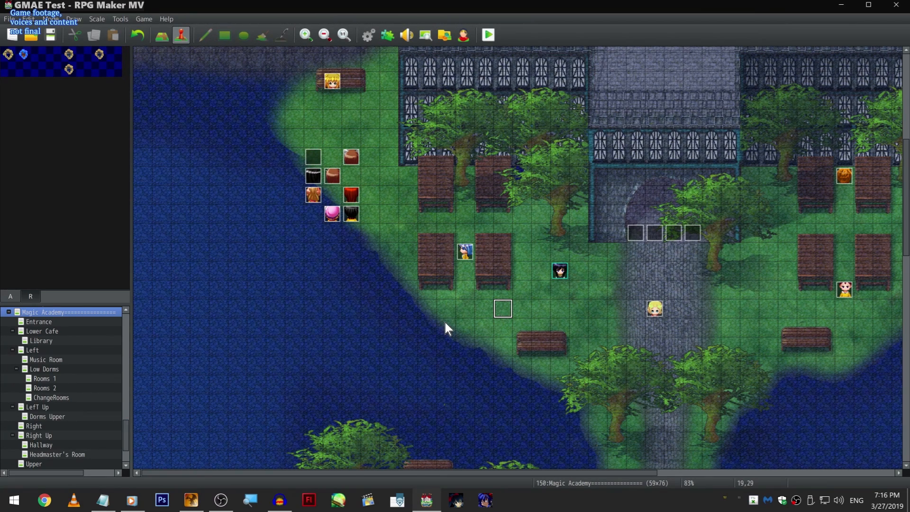
- Open the sora event on the bench of the Magic Academy map, examine its commands, and close the editor unchanged
scroll(446, 327, up, 2)
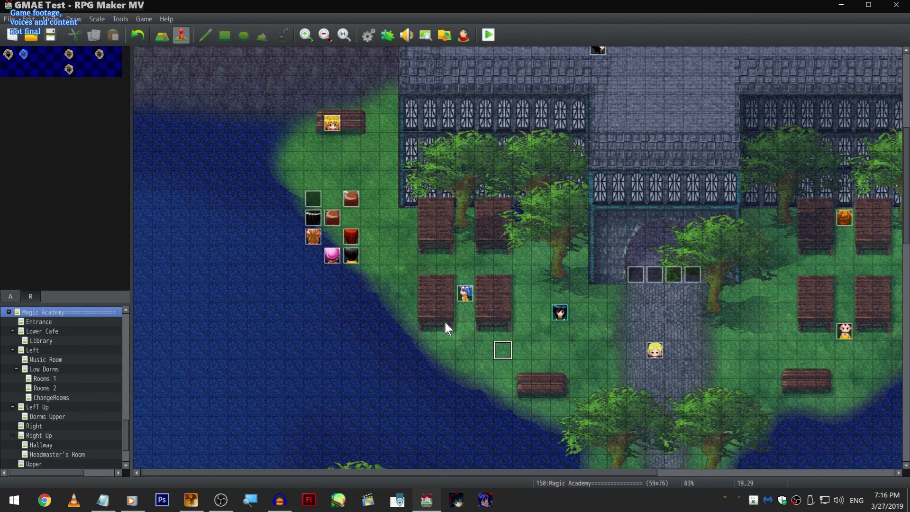
scroll(351, 108, up, 2)
double_click(335, 158)
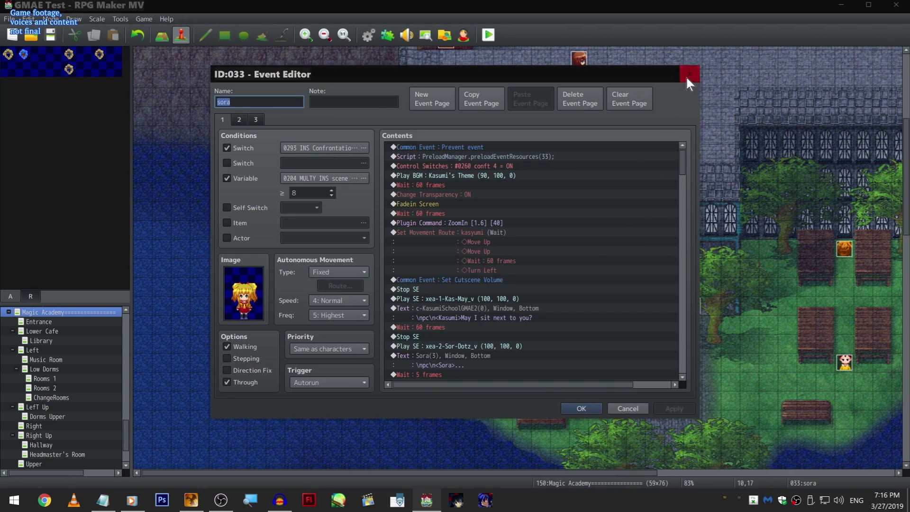
click(687, 75)
scroll(99, 396, down, 2)
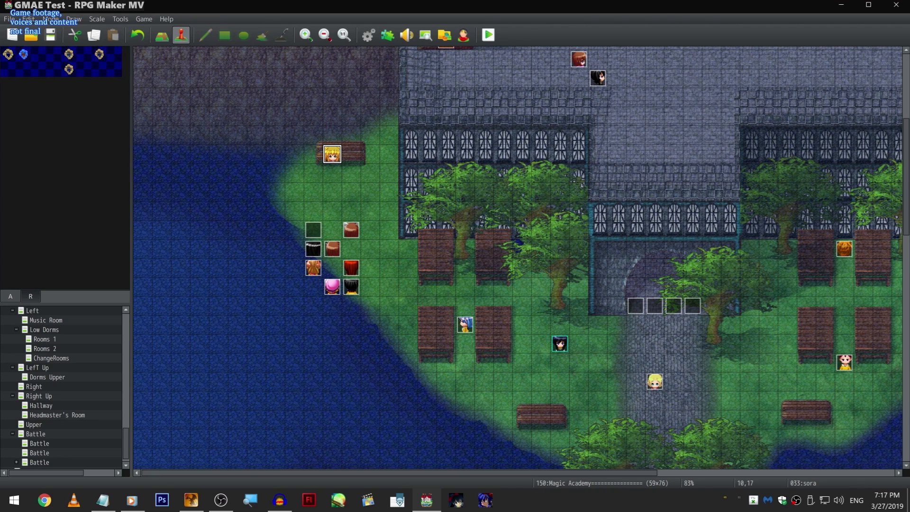
click(199, 306)
scroll(67, 360, down, 1)
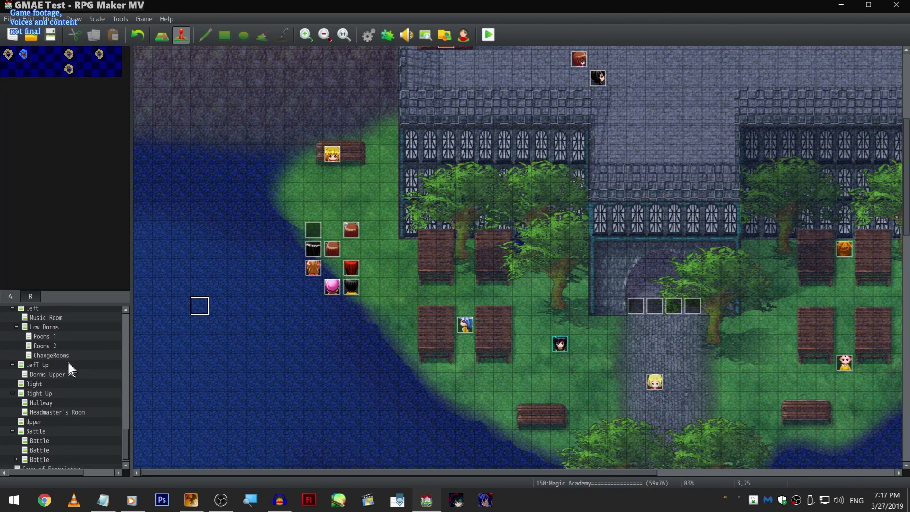
scroll(91, 407, up, 1)
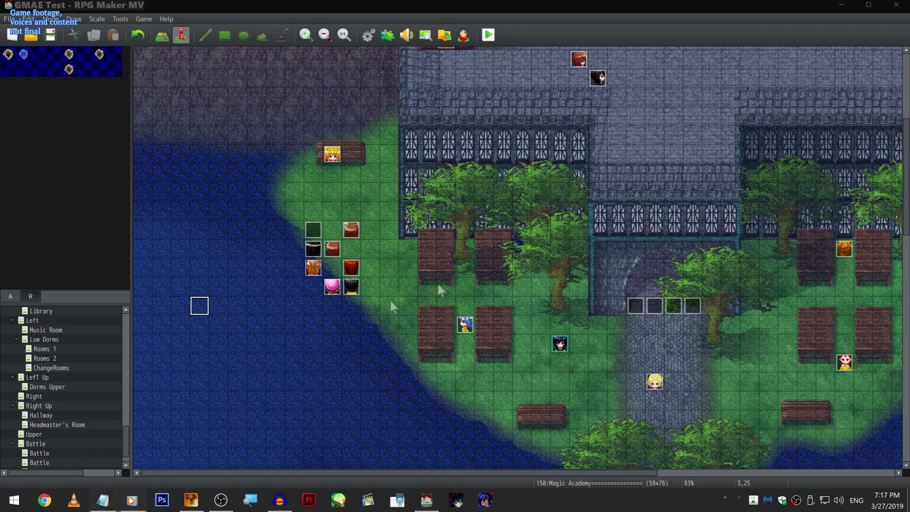
scroll(61, 445, down, 2)
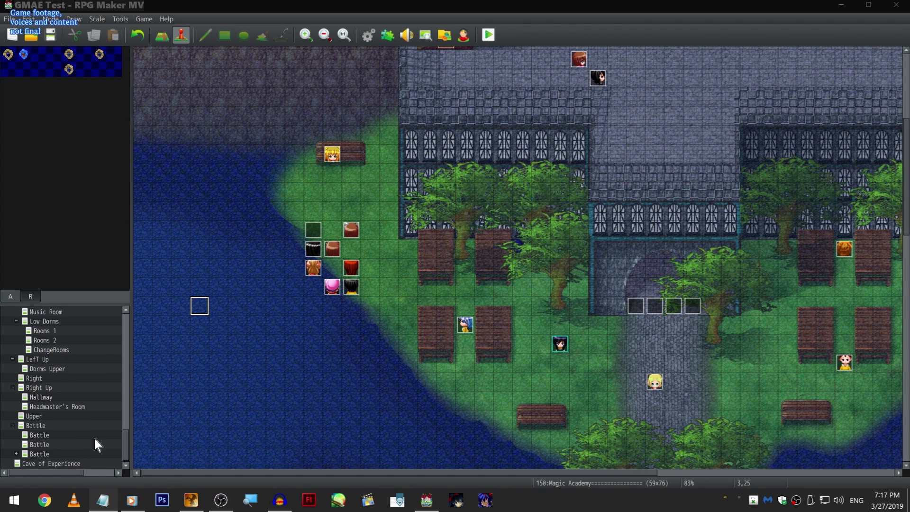
- Look through the Magic Academy's sub-maps in the map list, from Entrance to the Battle maps
scroll(87, 417, up, 2)
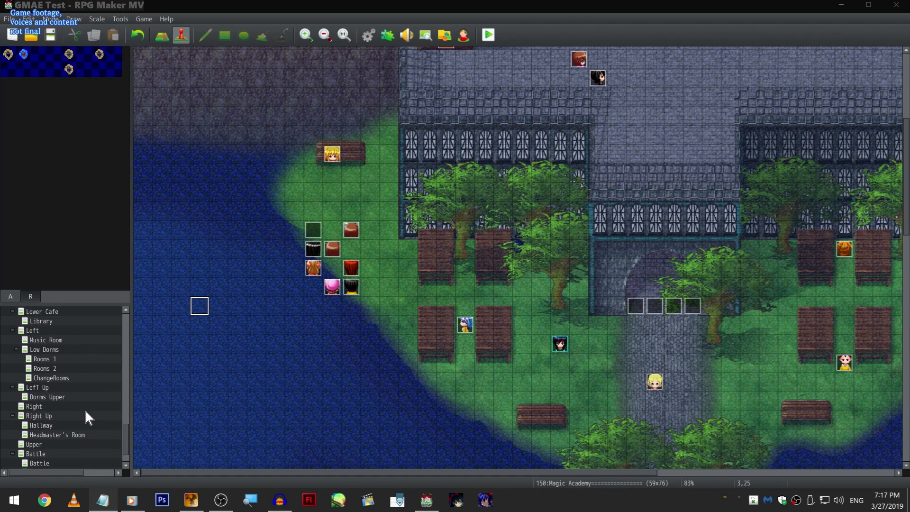
scroll(109, 359, down, 2)
scroll(102, 396, up, 4)
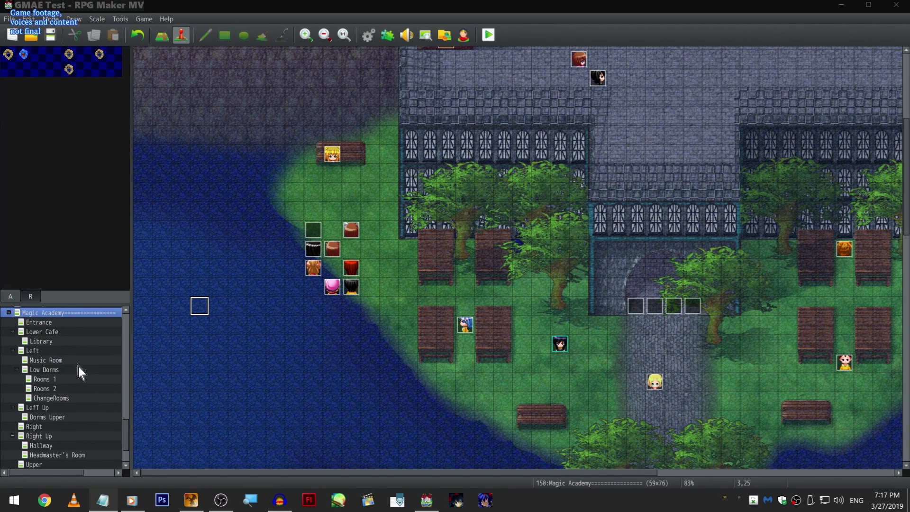
scroll(102, 434, down, 2)
scroll(103, 433, up, 3)
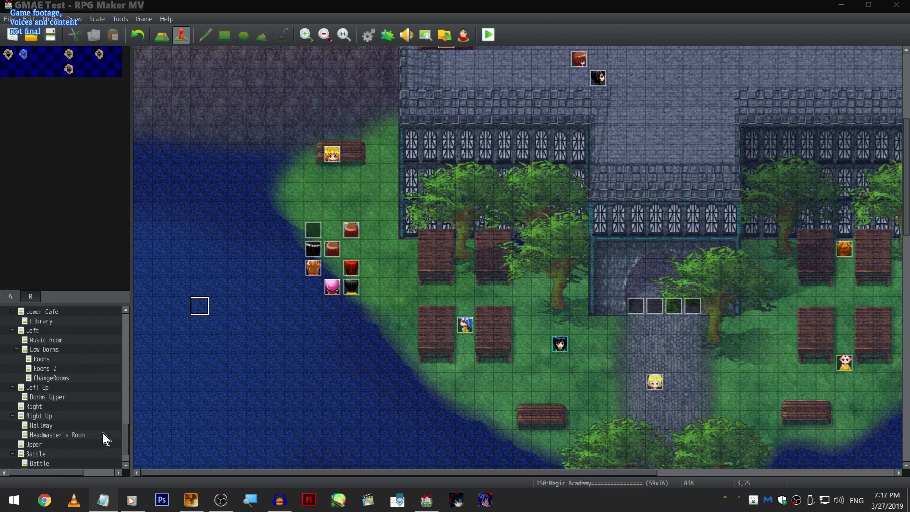
scroll(104, 432, down, 5)
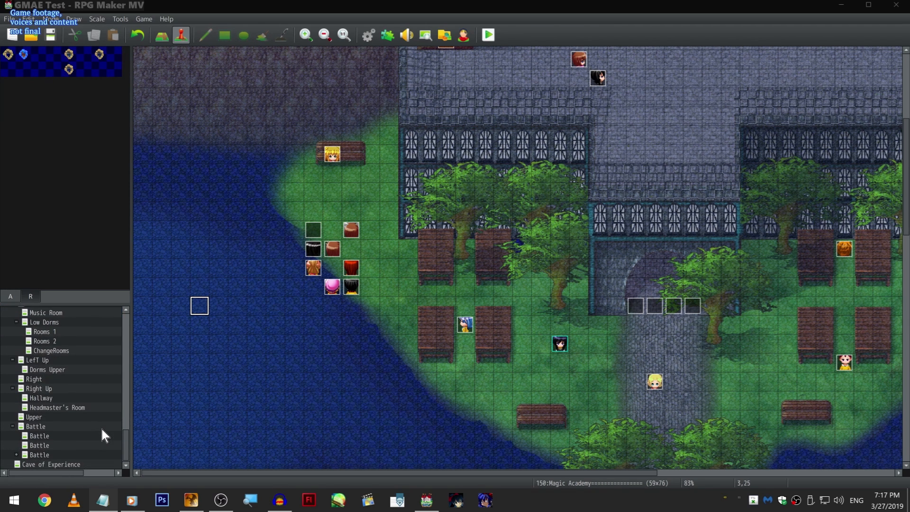
scroll(101, 428, up, 1)
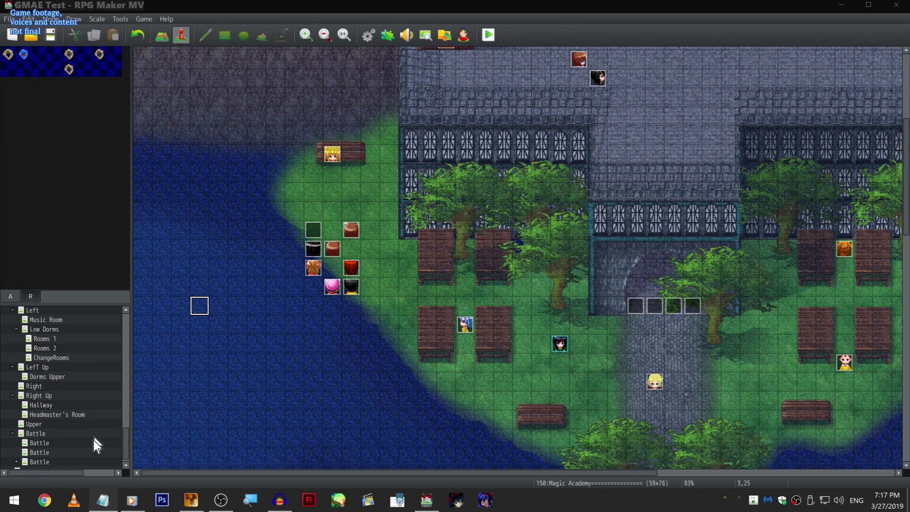
scroll(89, 456, down, 1)
scroll(92, 340, up, 4)
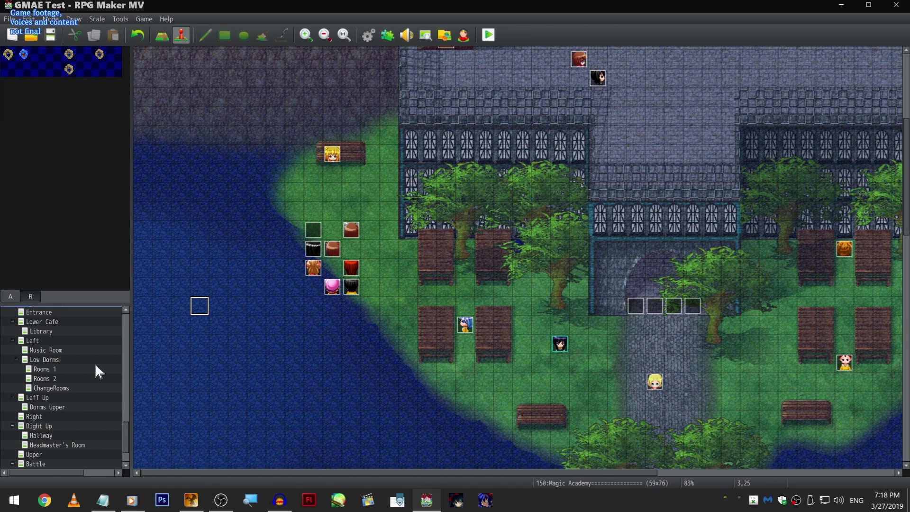
- Open the Rooms 2 map under Low Dorms, examine the commands of event EV008 on the carpet, and close it unchanged
click(96, 365)
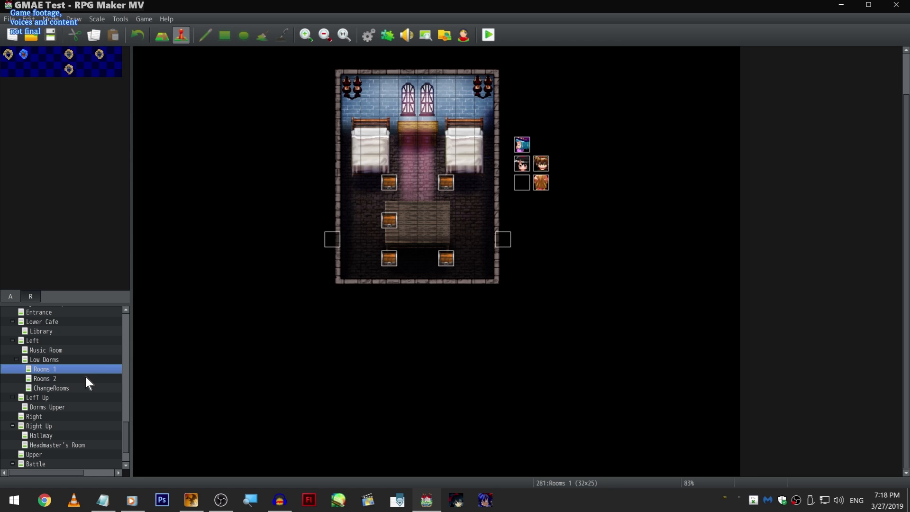
click(85, 377)
click(427, 205)
double_click(428, 205)
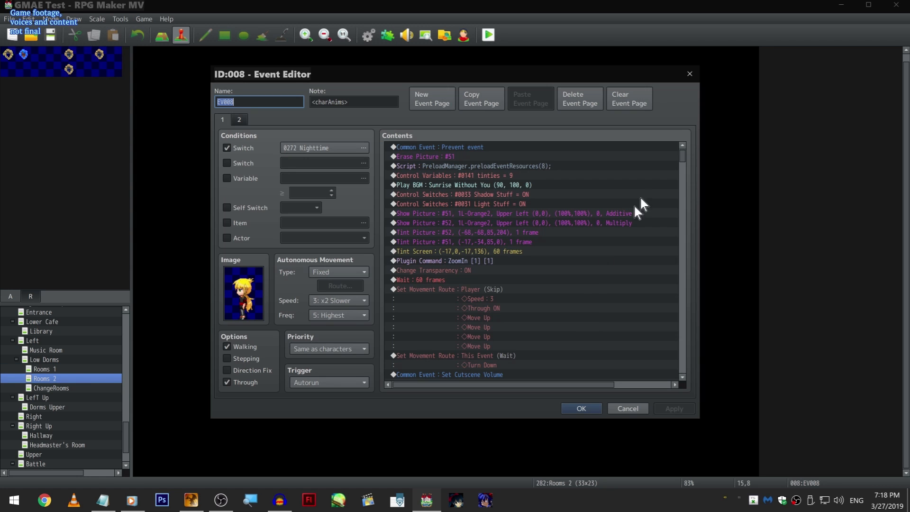
drag(684, 150, 689, 249)
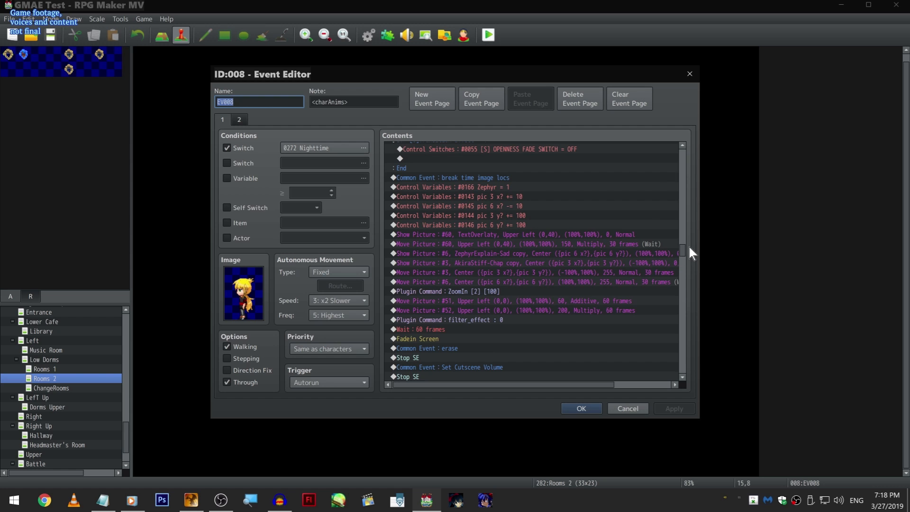
drag(686, 254, 686, 282)
click(638, 409)
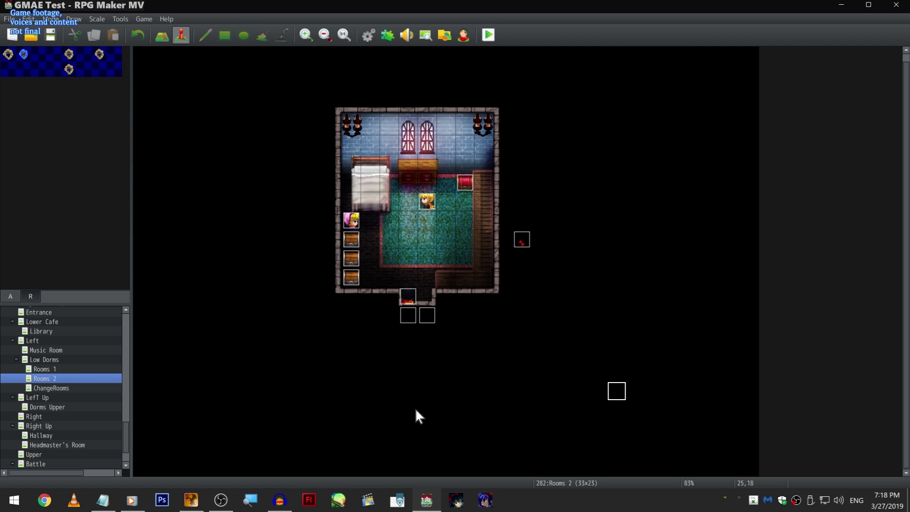
- Reopen event EV008, read its cutscene commands from the dialogue through the Play Movie section, and close it without changes
click(584, 273)
scroll(555, 257, up, 1)
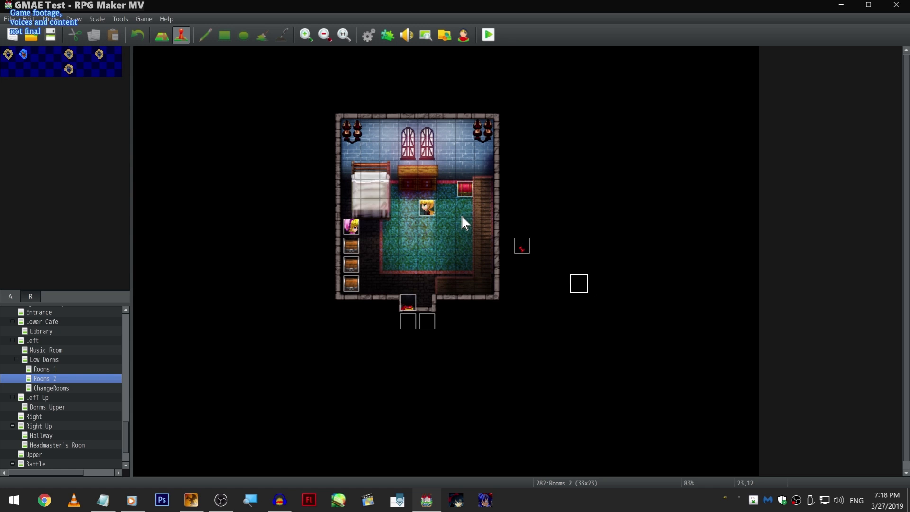
double_click(430, 209)
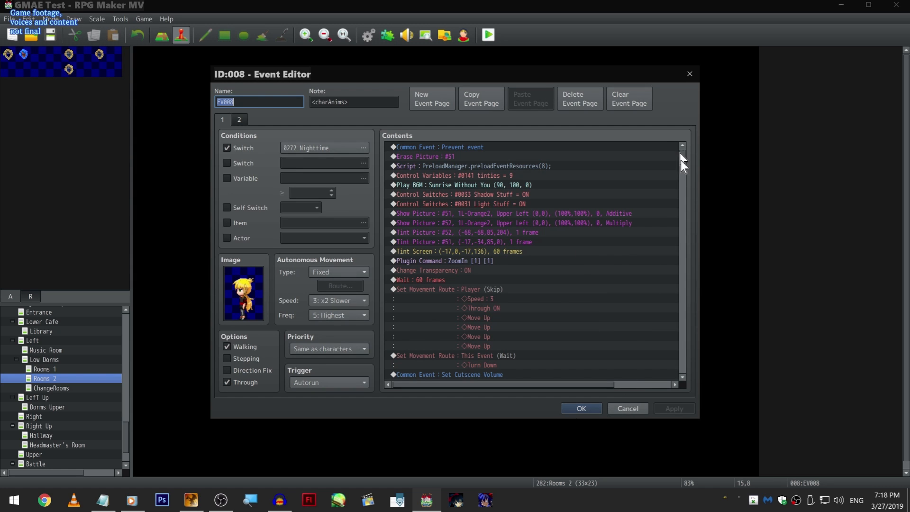
scroll(679, 146, down, 5)
drag(682, 162, 681, 213)
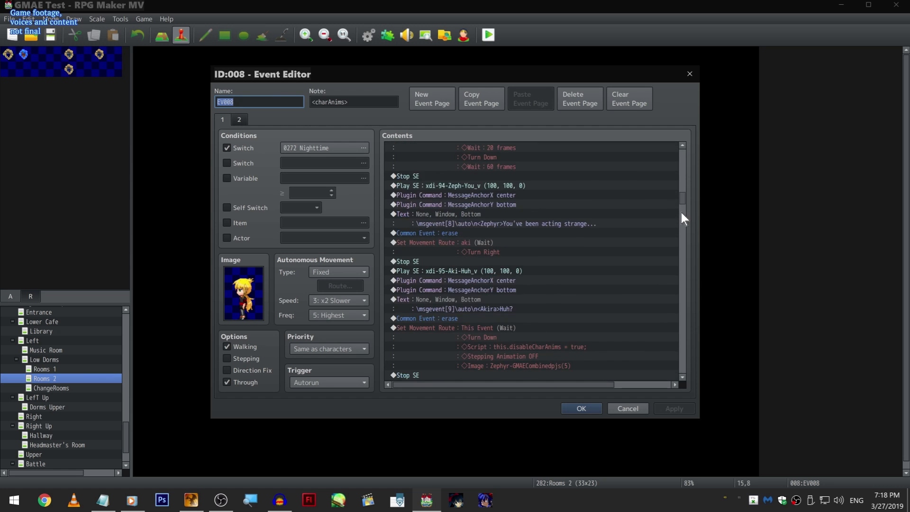
scroll(682, 213, down, 10)
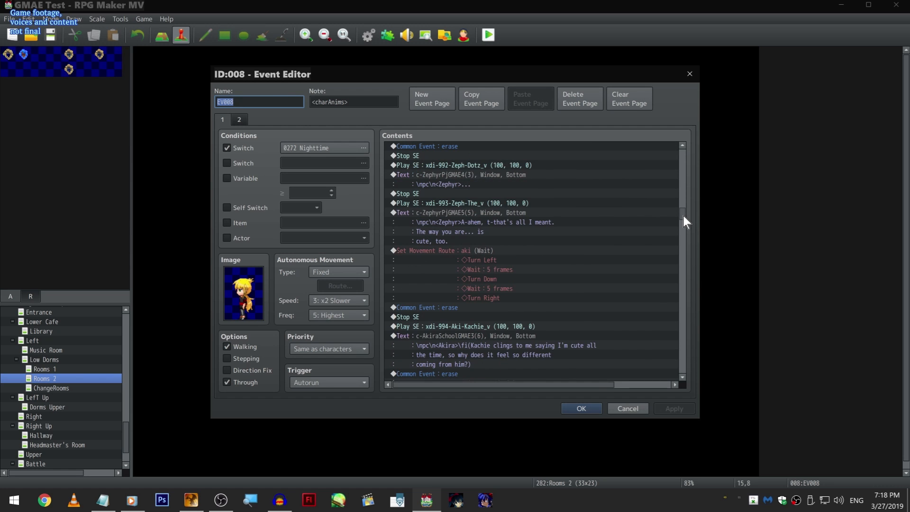
scroll(687, 275, down, 20)
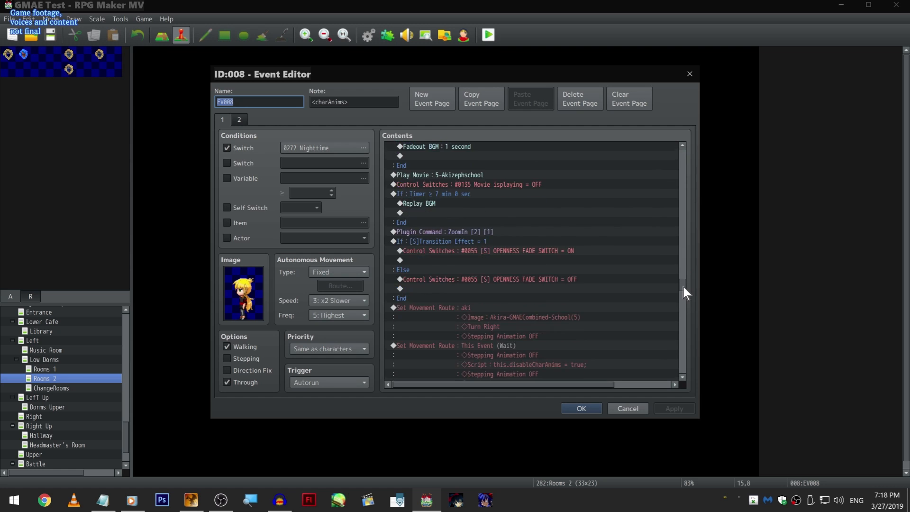
drag(684, 302, 686, 328)
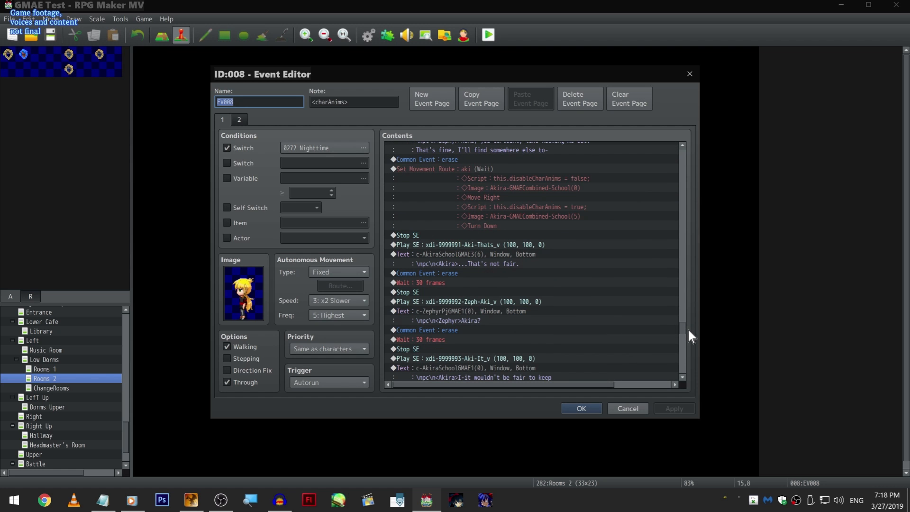
click(636, 409)
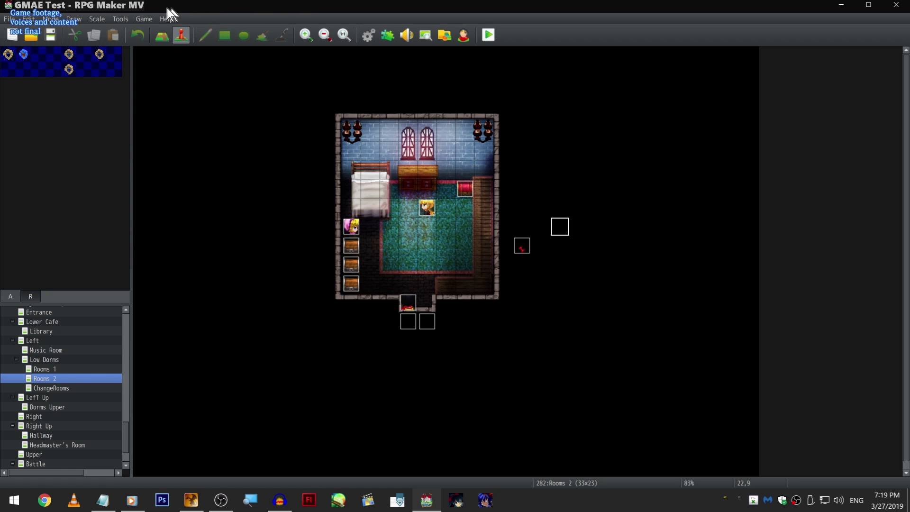
double_click(430, 206)
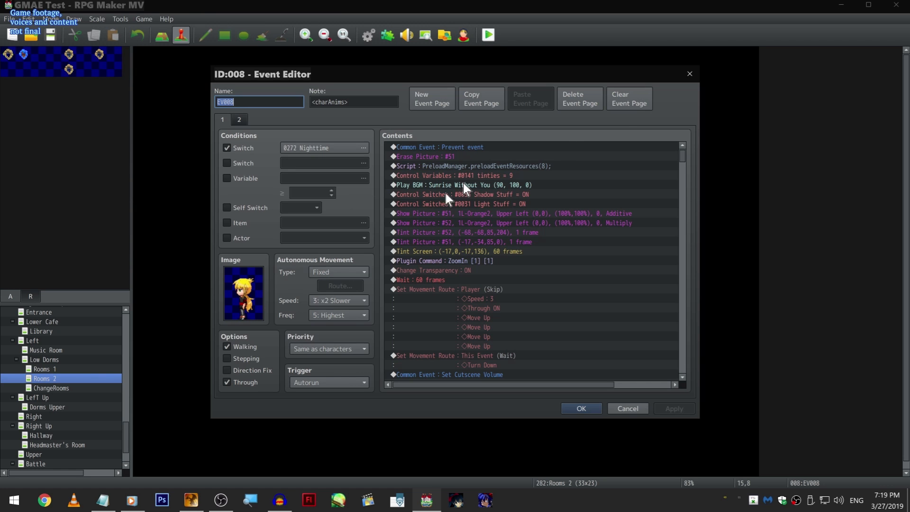
click(698, 72)
- Find "mail" in the plugin list, turn off the JK_MailSystem plugin, and accept the change
click(396, 27)
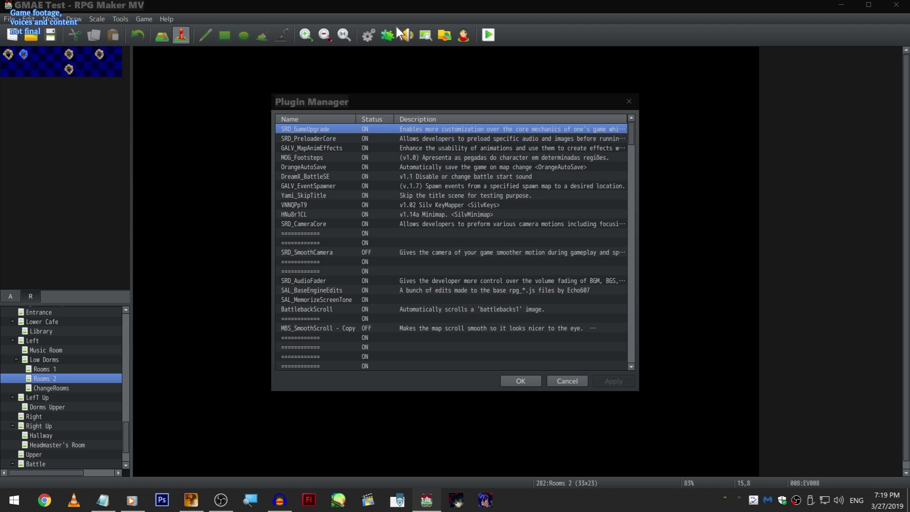
key(ctrl+f)
text(mail)
key(Return)
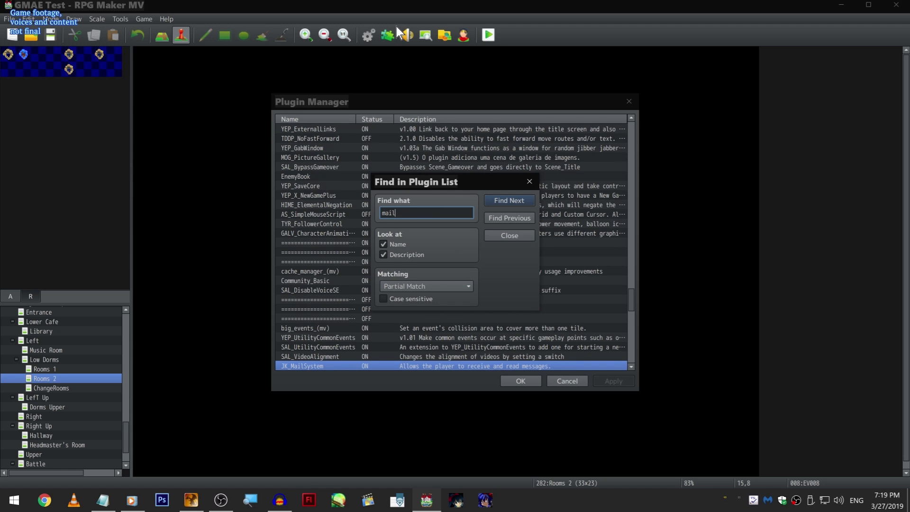
right_click(328, 366)
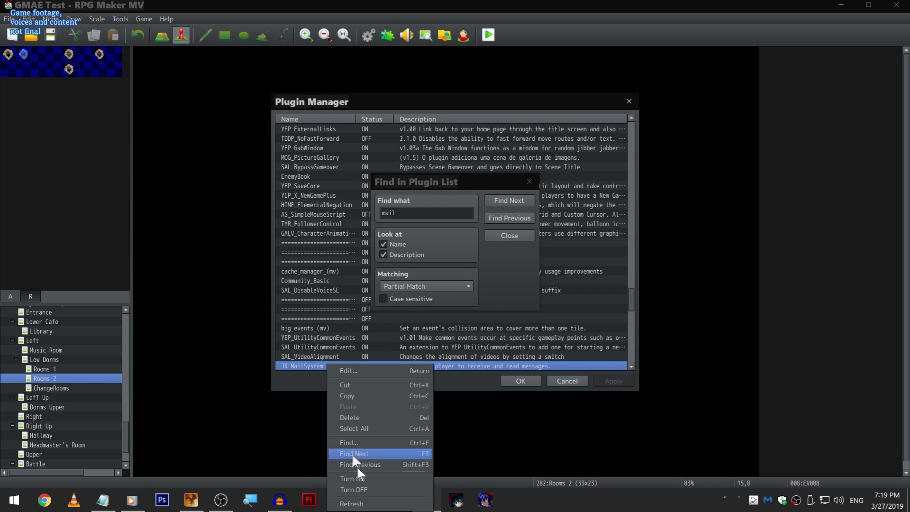
click(370, 489)
click(512, 383)
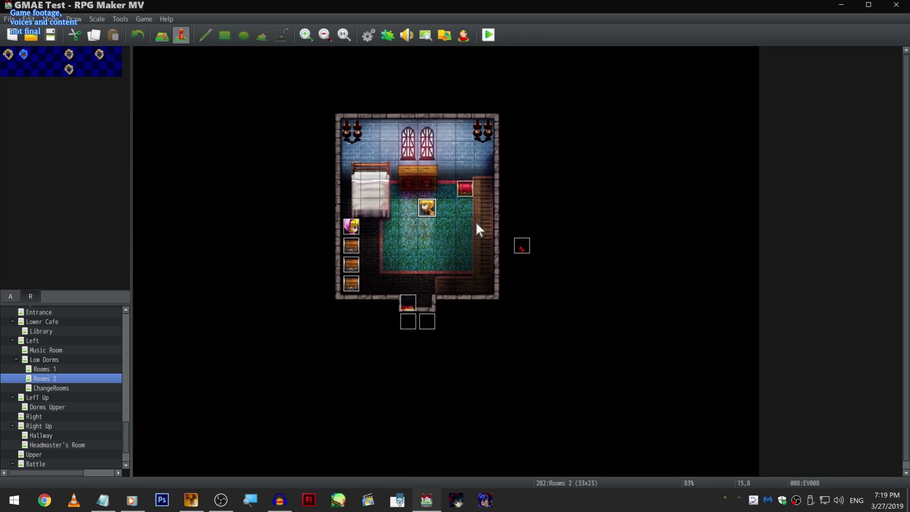
double_click(426, 206)
click(494, 147)
key(Insert)
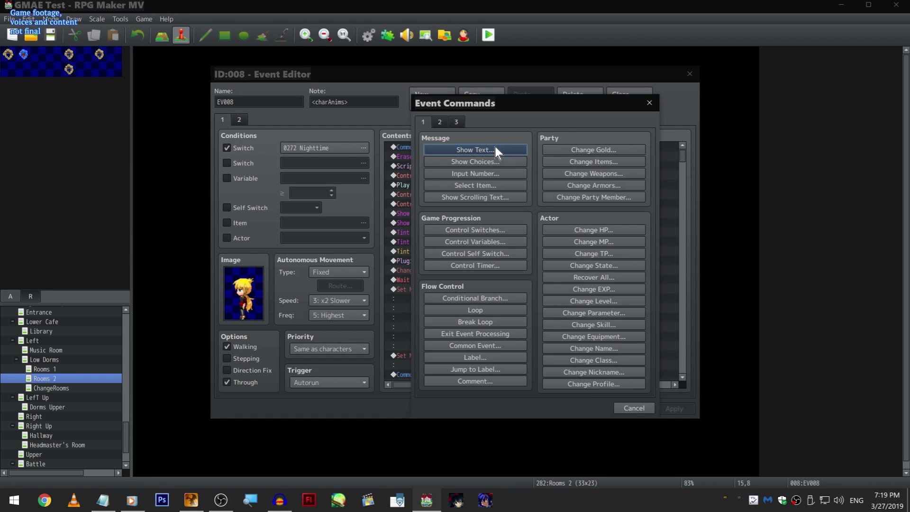
click(455, 122)
click(637, 408)
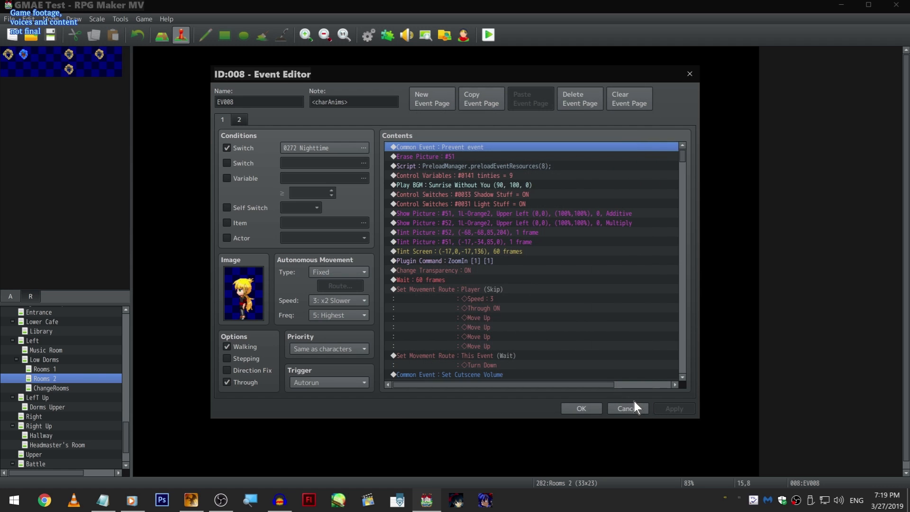
click(633, 404)
- Create an event on the tile just below EV008 and add a Play Movie command with 5-Akizephschool
double_click(428, 229)
double_click(523, 192)
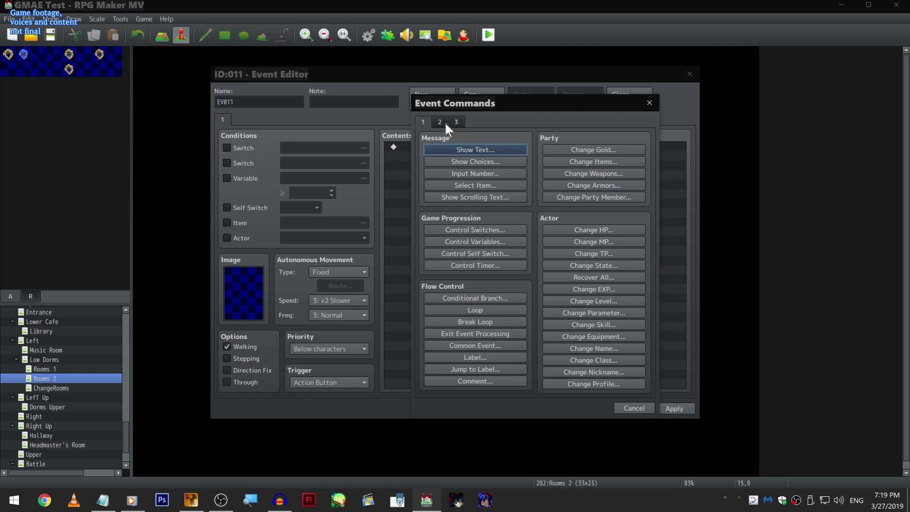
click(455, 121)
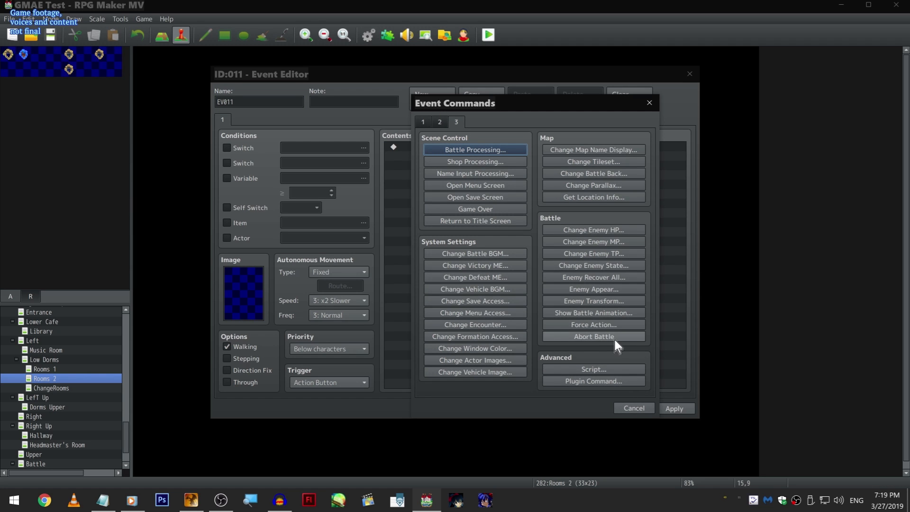
click(440, 123)
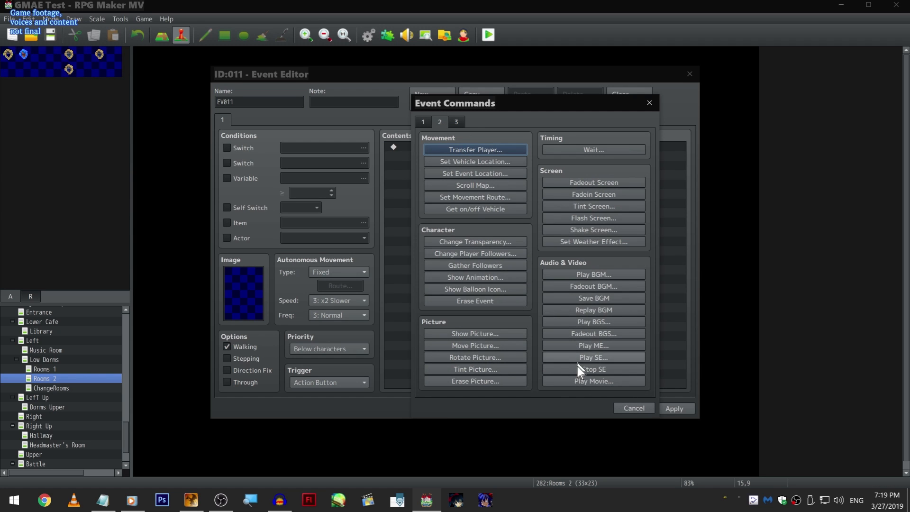
click(585, 382)
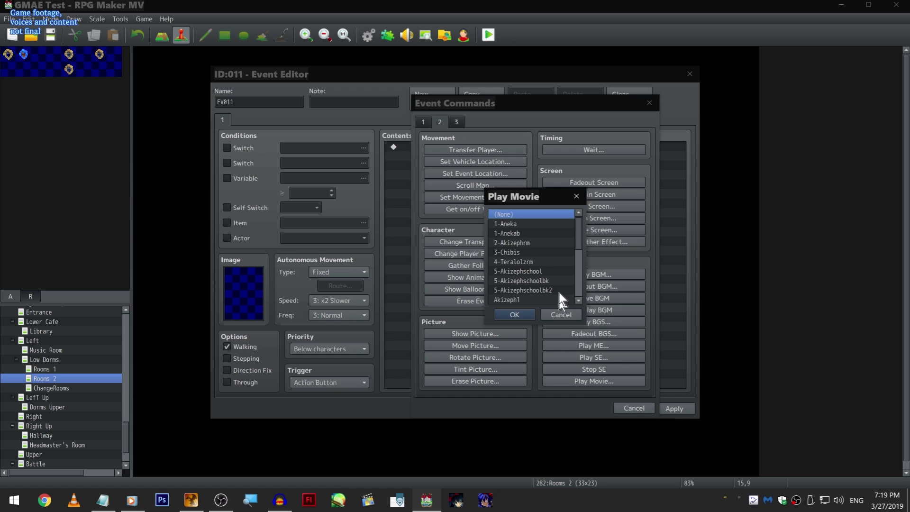
scroll(571, 267, down, 3)
scroll(567, 274, down, 2)
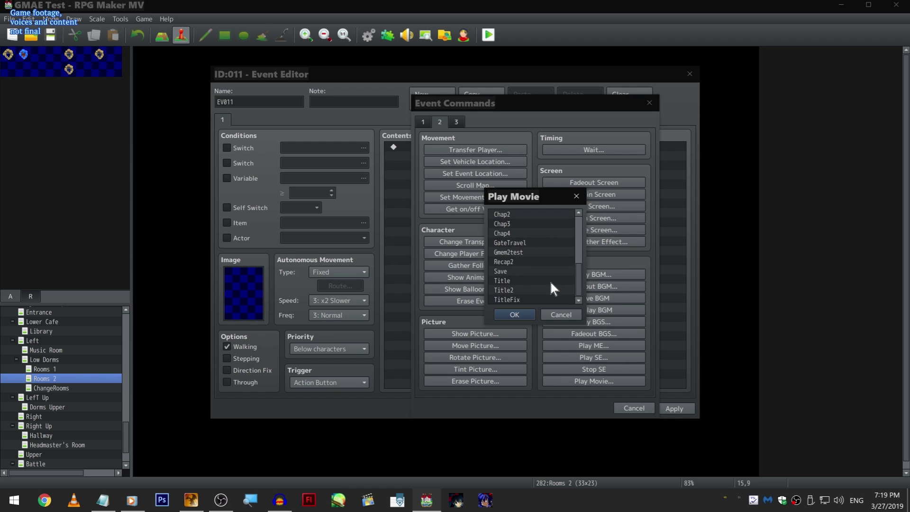
scroll(550, 280, up, 5)
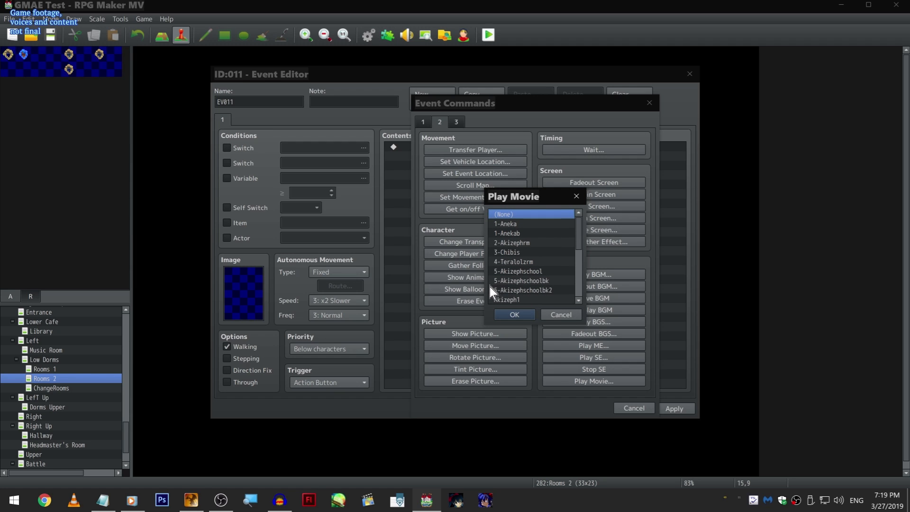
click(548, 271)
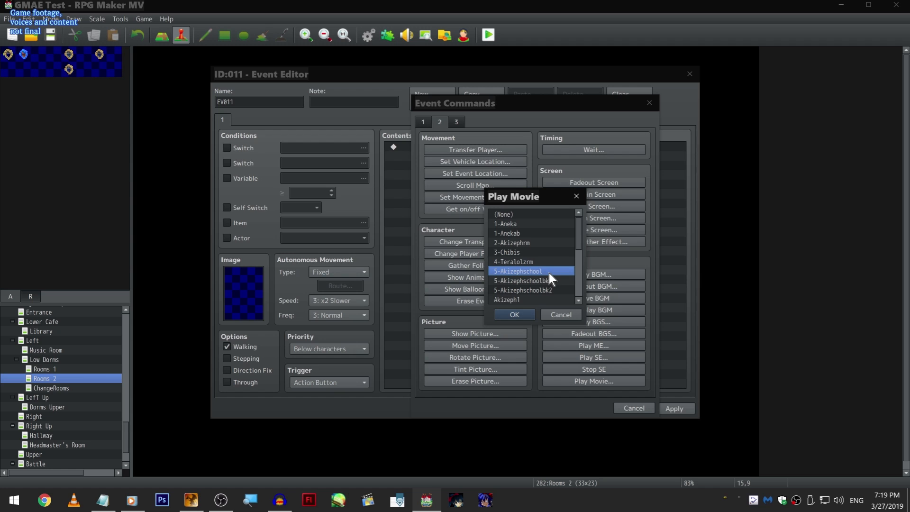
double_click(549, 272)
- Test the new event's Play Movie command, close the test window, and discard the event's changes
right_click(479, 147)
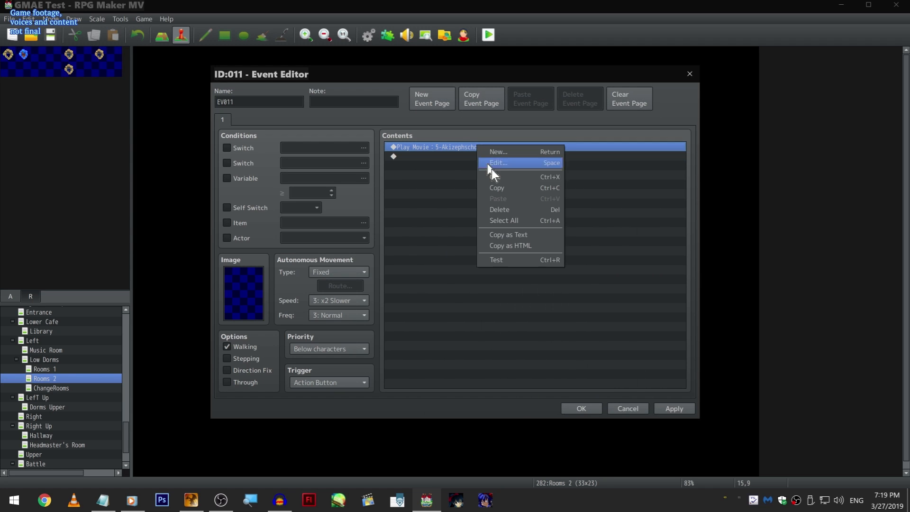
click(536, 260)
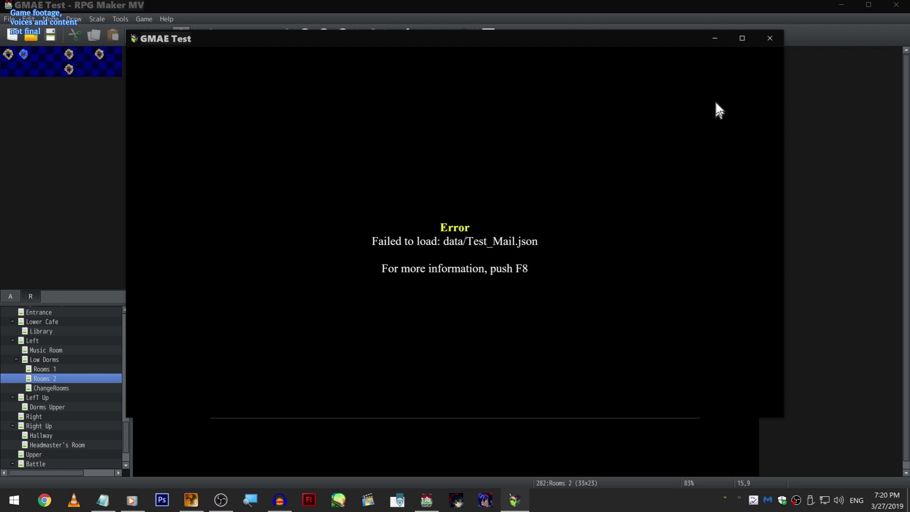
click(766, 31)
click(690, 74)
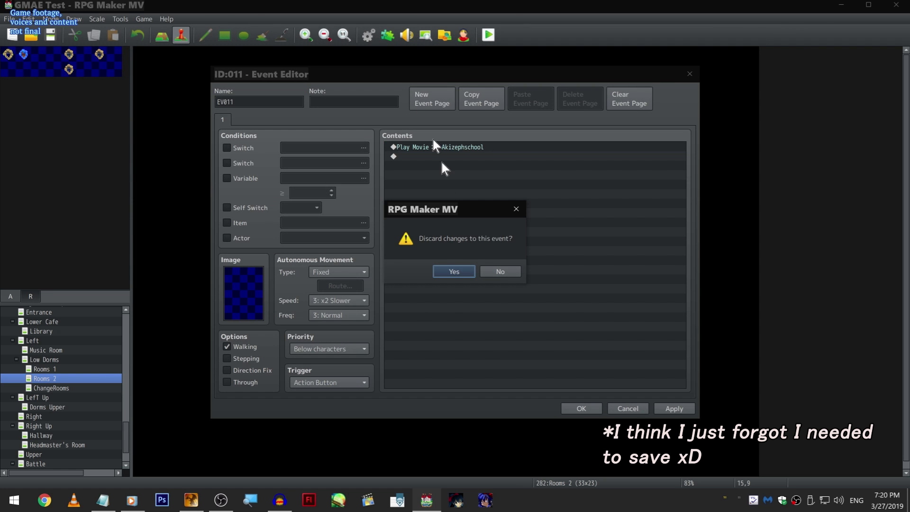
click(455, 271)
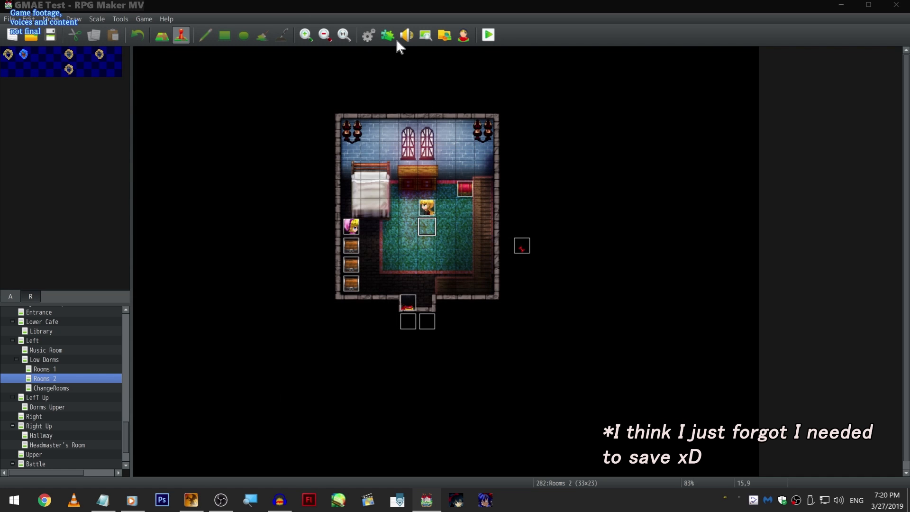
- Find "mail" in the plugin list and turn the JK_MailSystem plugin on
click(396, 39)
key(ctrl+f)
text(mail)
key(Return)
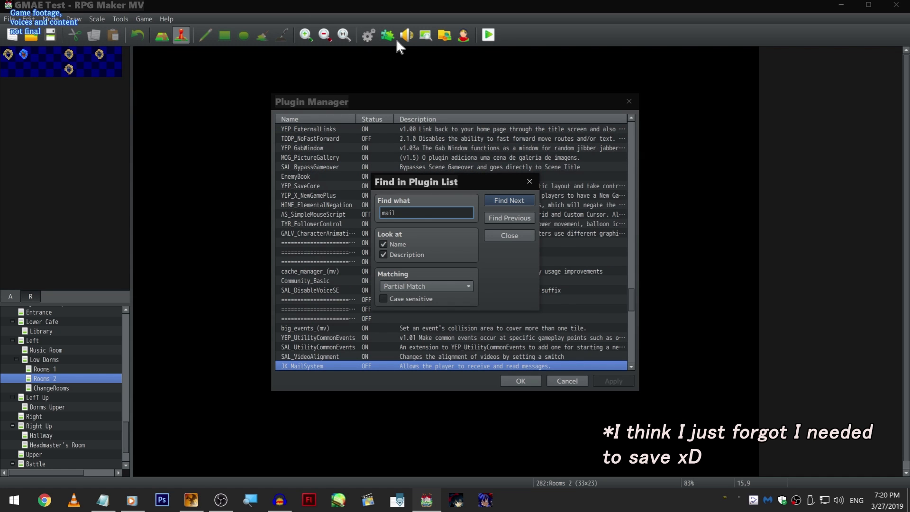
scroll(340, 332, down, 1)
right_click(338, 352)
click(401, 470)
scroll(326, 297, down, 1)
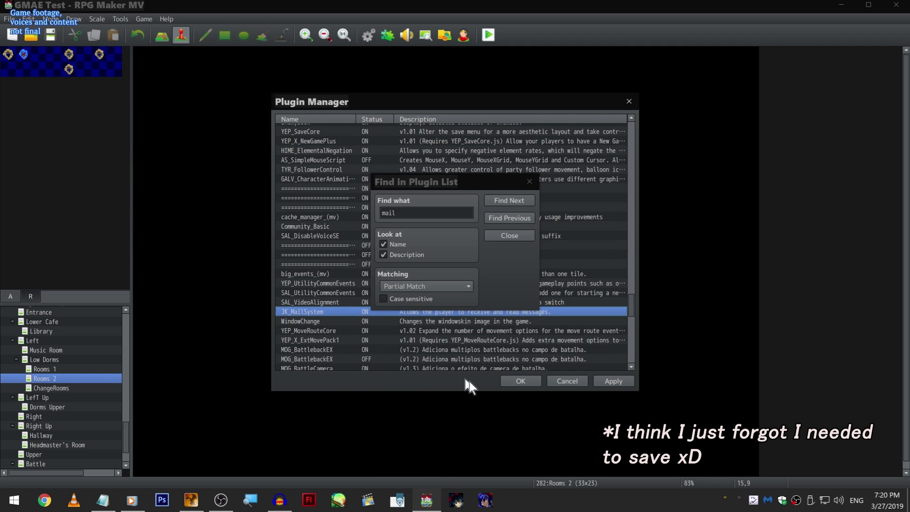
- Search for another "mail" match below JK_MailSystem, close the search, and accept the plugin change
scroll(460, 287, down, 2)
scroll(482, 325, down, 3)
scroll(480, 369, down, 3)
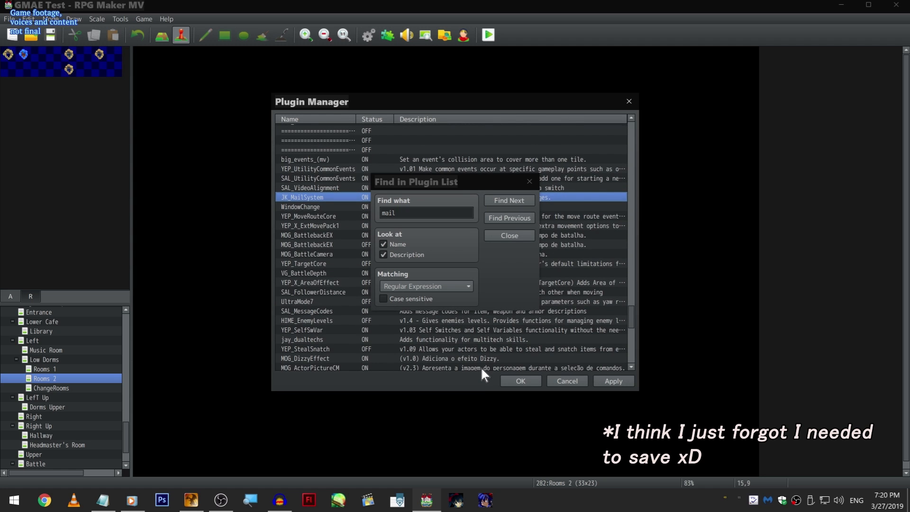
scroll(481, 365, down, 2)
click(496, 197)
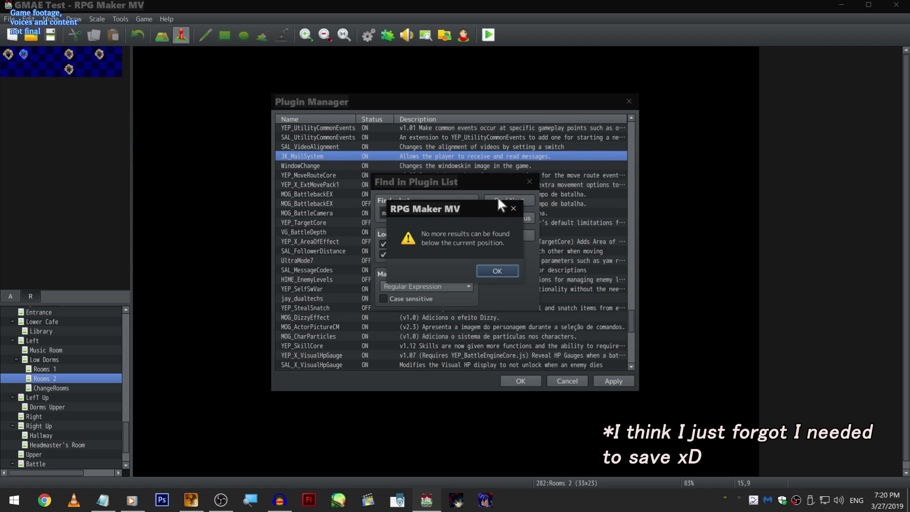
click(505, 271)
click(516, 234)
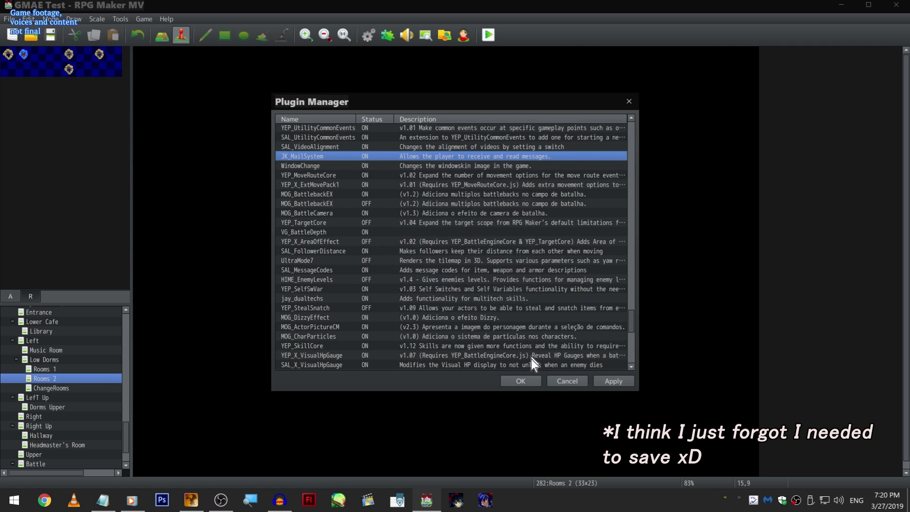
click(522, 382)
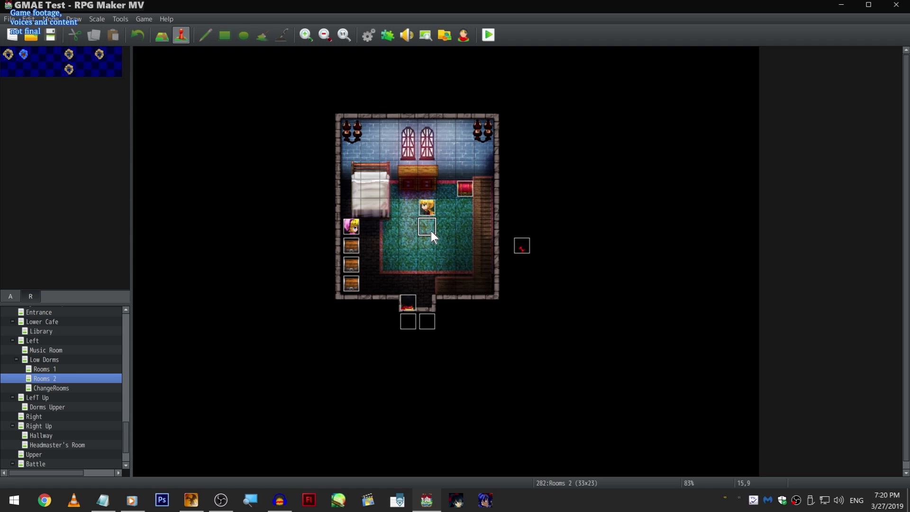
- Open event EV008 to show its ZoomIn plugin command, and close the event without changes
double_click(430, 208)
click(539, 262)
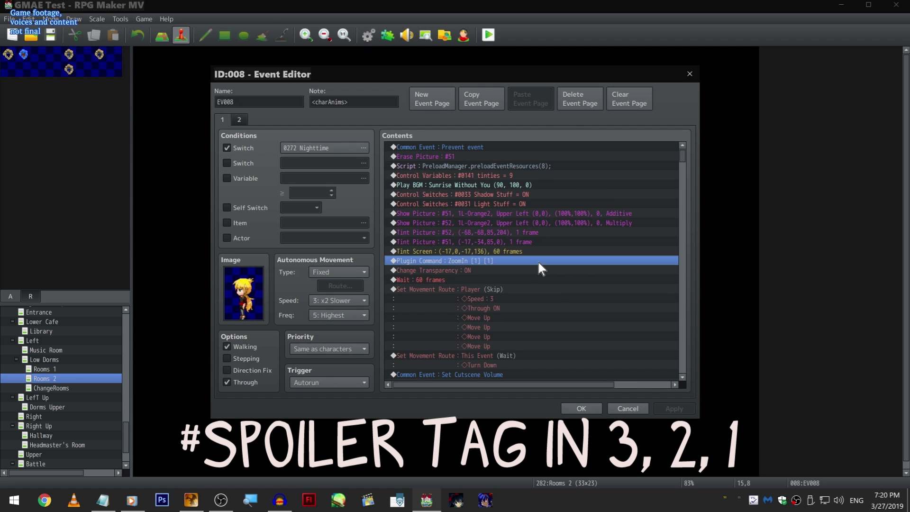
click(639, 406)
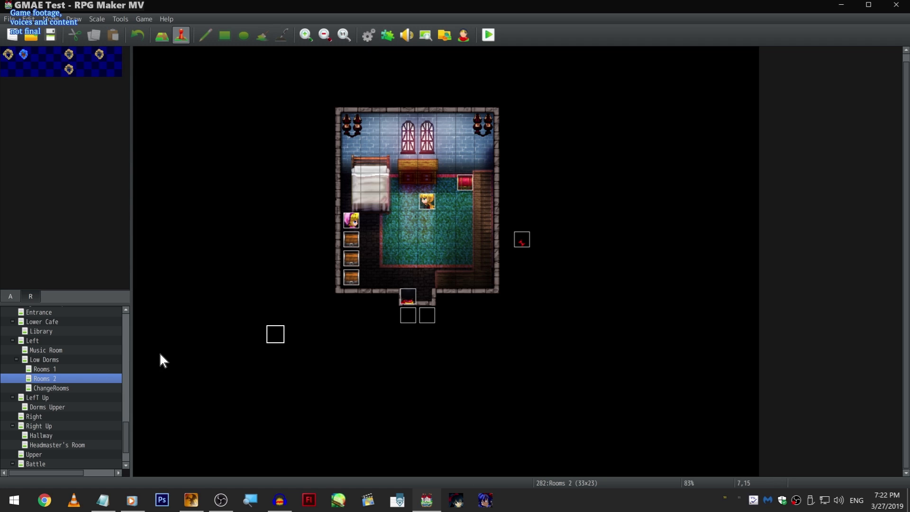
scroll(96, 361, up, 1)
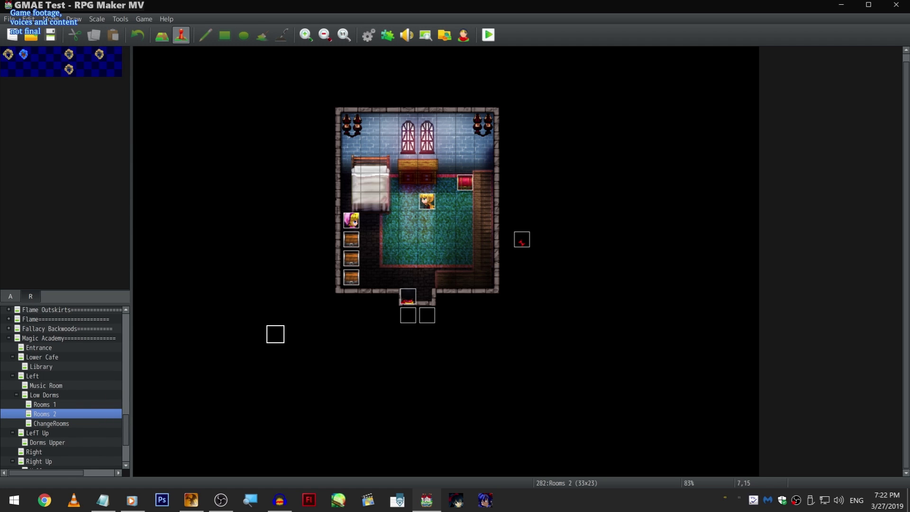
key(alt+Tab)
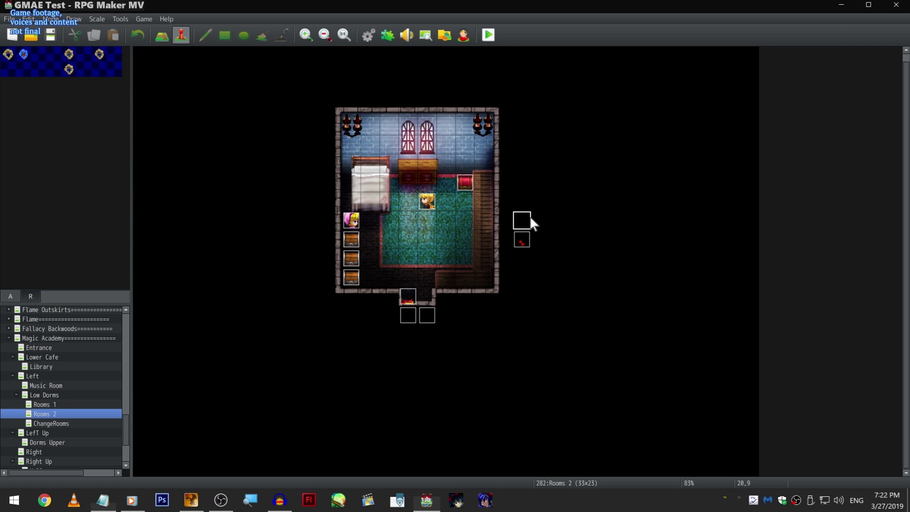
- Open event EV008, view the movie choices for a new Play Movie command before the first command, and cancel the insertion
double_click(427, 209)
scroll(474, 213, down, 2)
scroll(550, 215, up, 2)
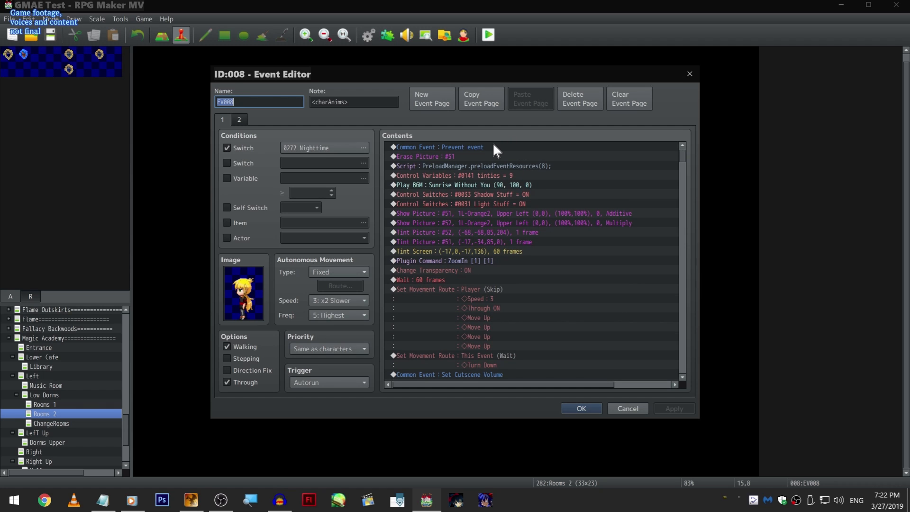
click(494, 144)
key(Insert)
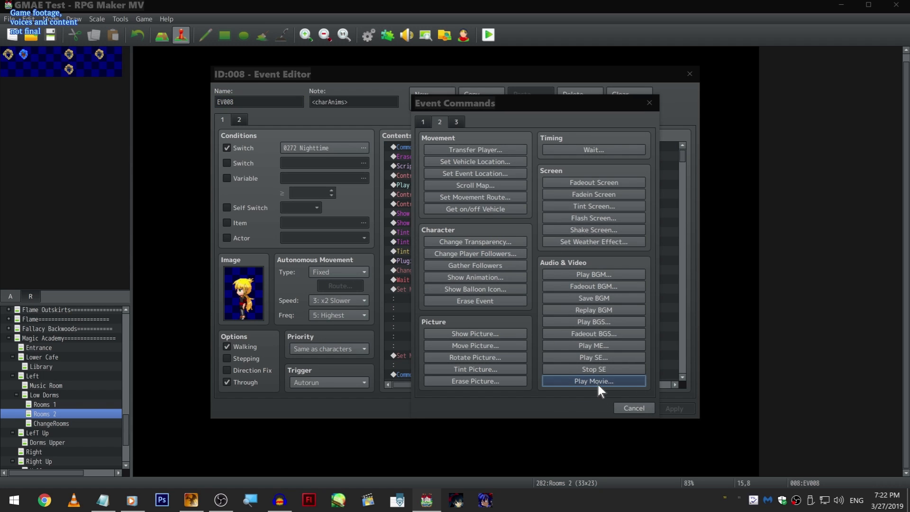
click(598, 381)
click(567, 314)
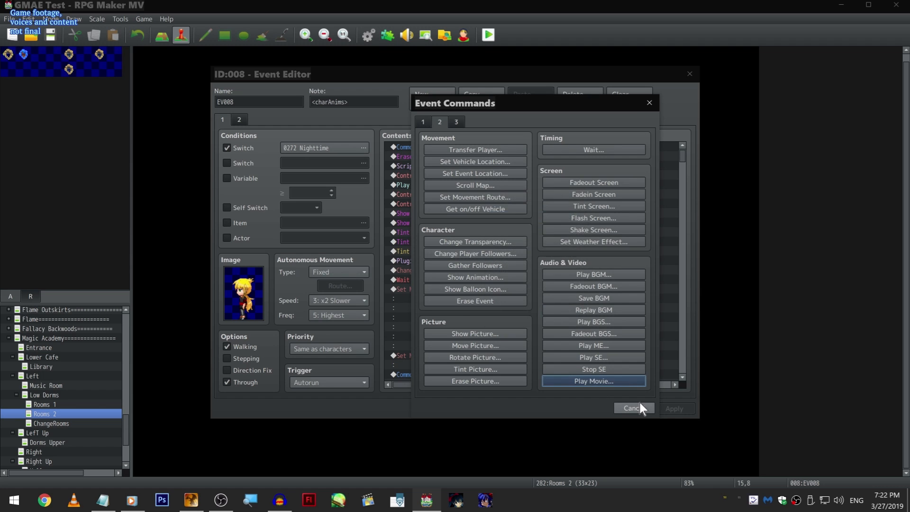
click(635, 407)
- Preview the Zephyr-GMAE character sheets among EV008's image choices, and close the event without changing its image
double_click(259, 289)
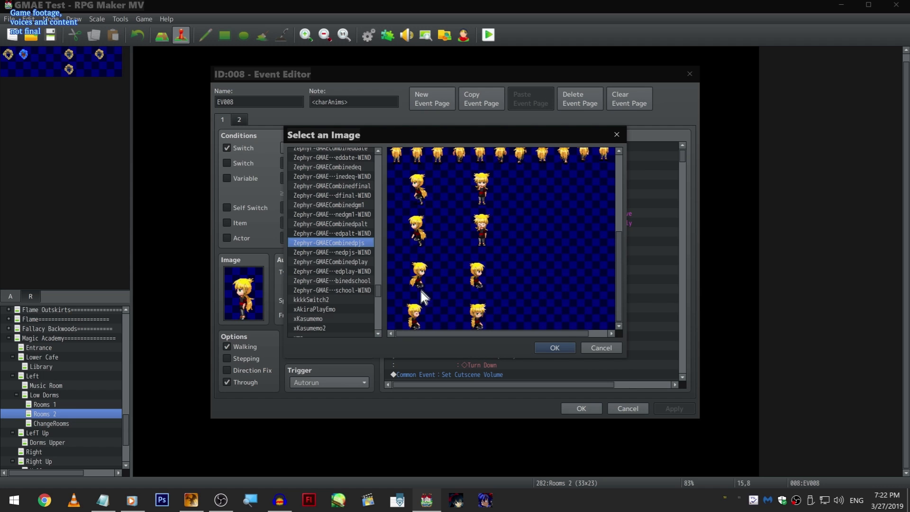
click(365, 263)
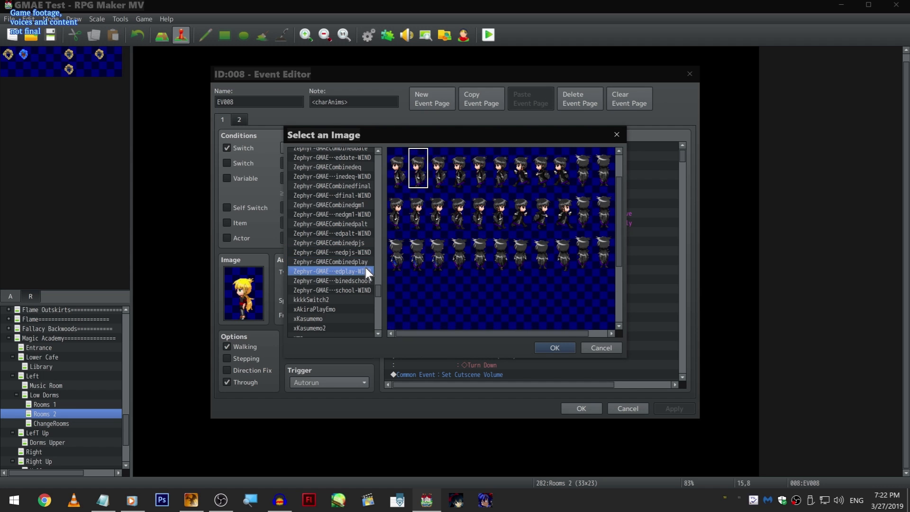
drag(348, 289, 348, 232)
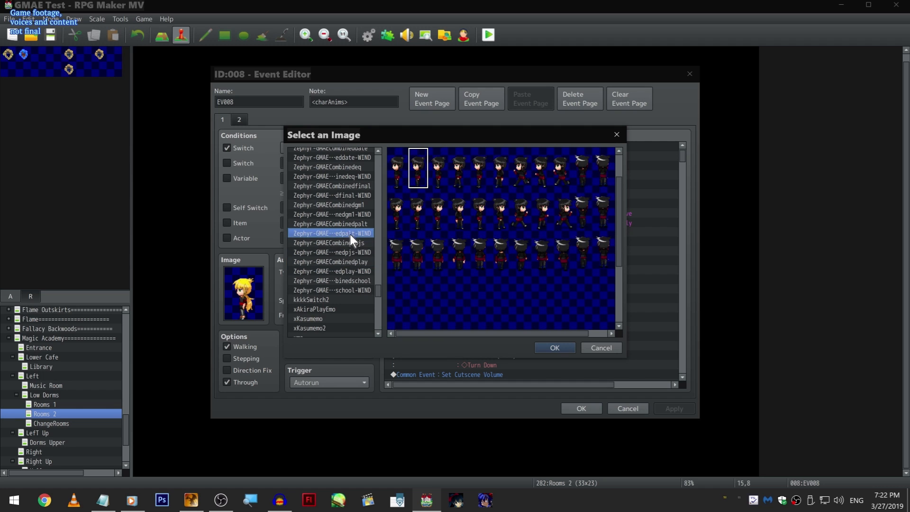
click(350, 239)
scroll(451, 258, down, 3)
click(342, 225)
click(343, 239)
click(431, 295)
scroll(430, 292, down, 3)
click(416, 192)
click(357, 232)
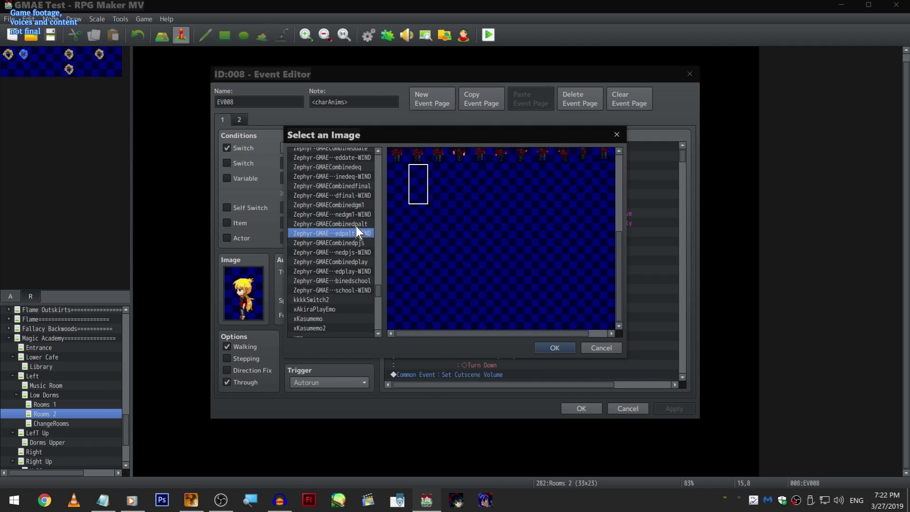
click(351, 204)
click(351, 214)
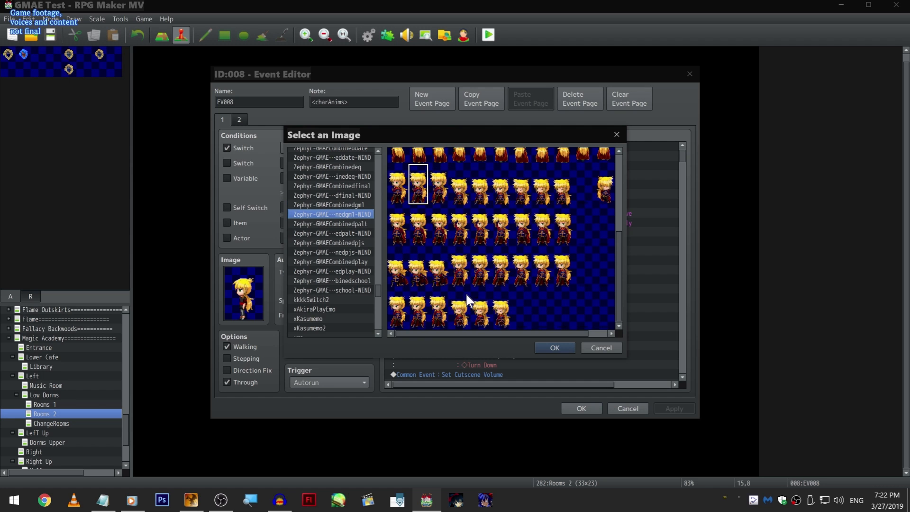
click(601, 349)
click(630, 409)
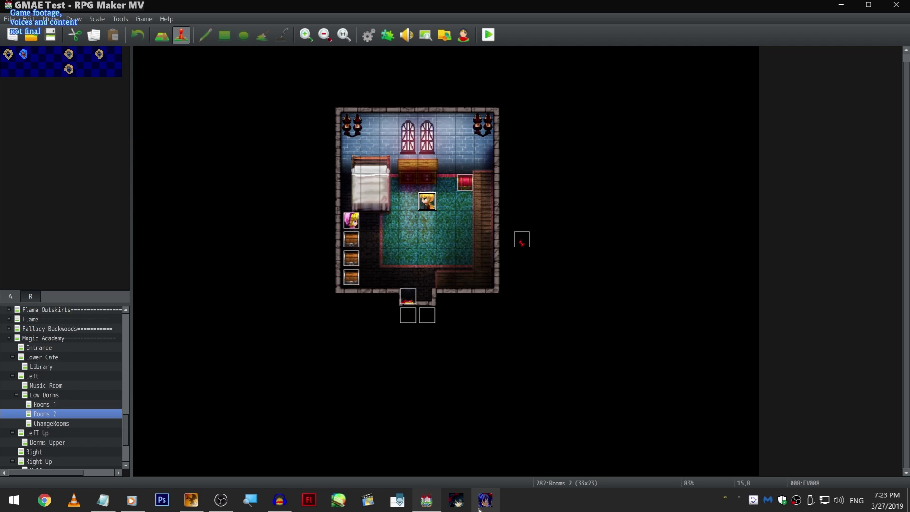
click(126, 508)
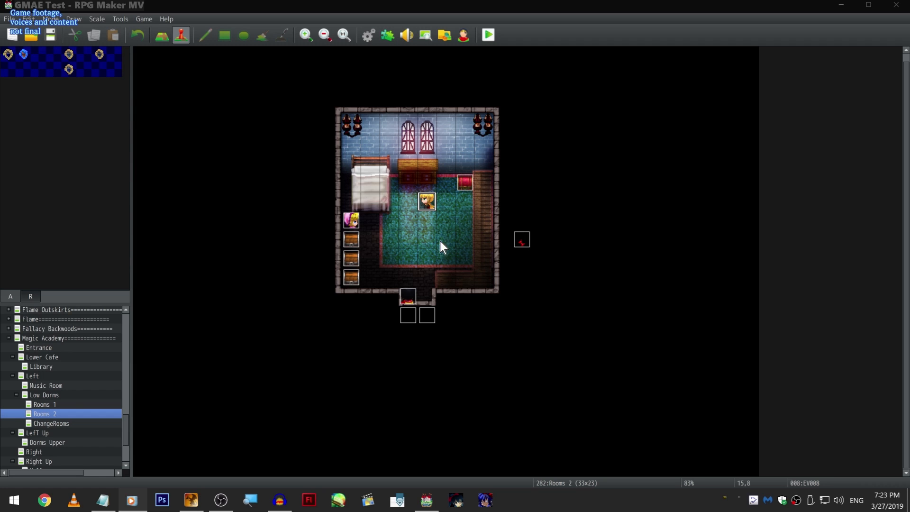
click(430, 203)
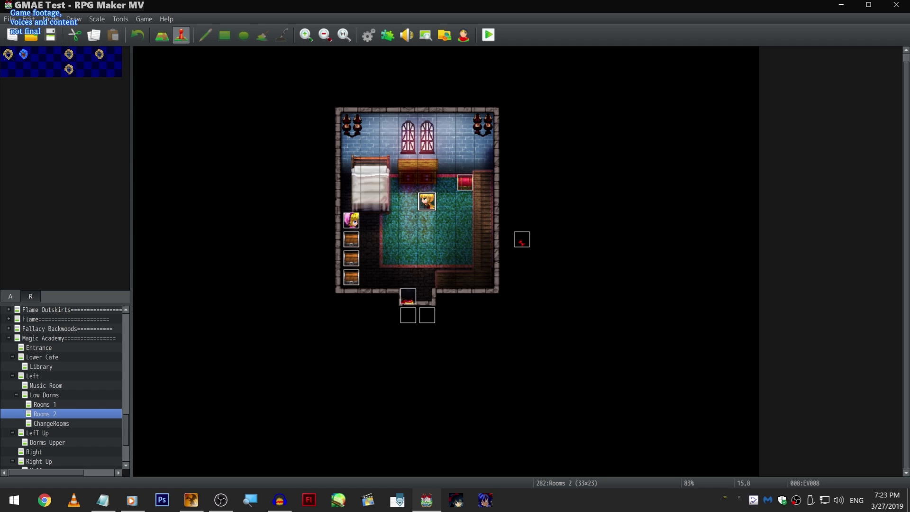
- Reopen EV008, highlight 5-Akizephschool among the movies for a new Play Movie command, and leave without adding it
double_click(428, 200)
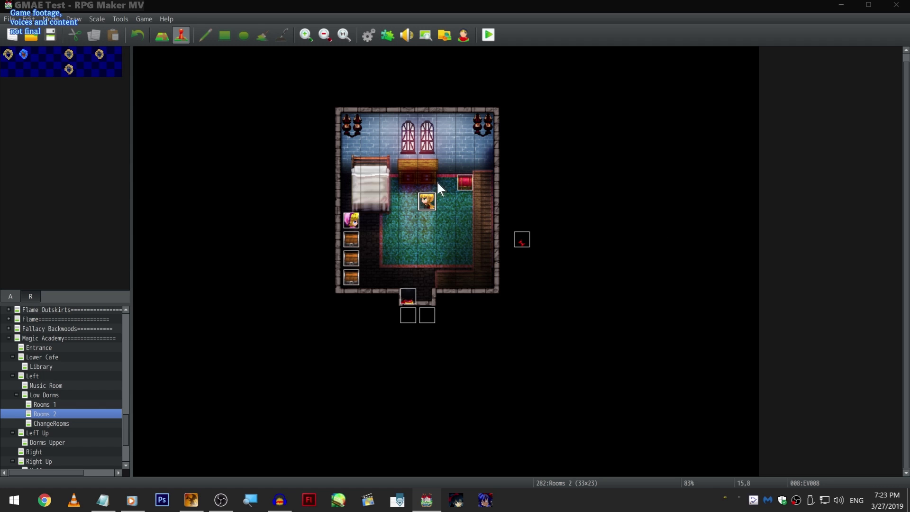
double_click(579, 247)
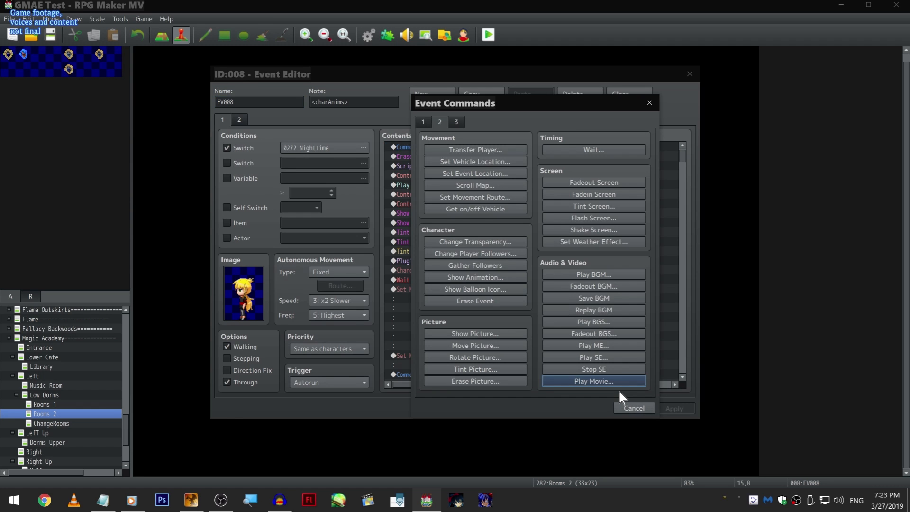
click(616, 384)
drag(513, 195, 436, 181)
drag(468, 229, 482, 261)
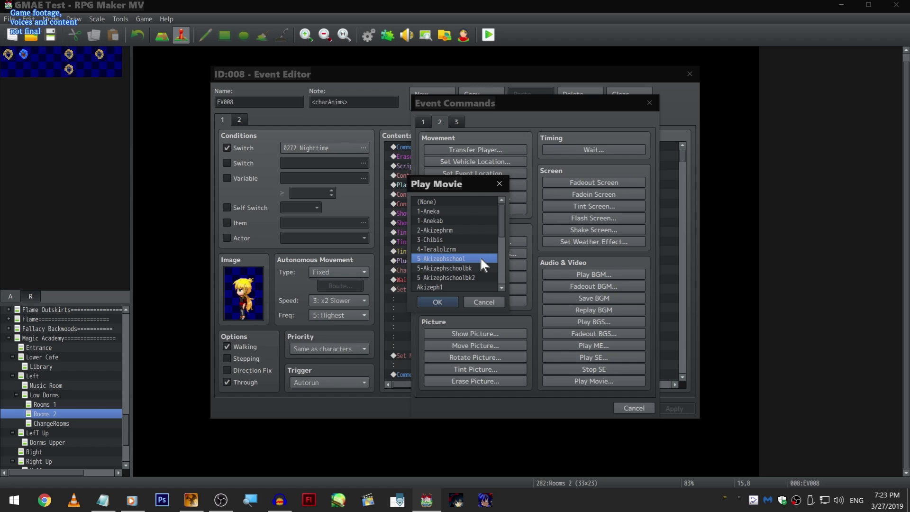
click(499, 184)
click(649, 103)
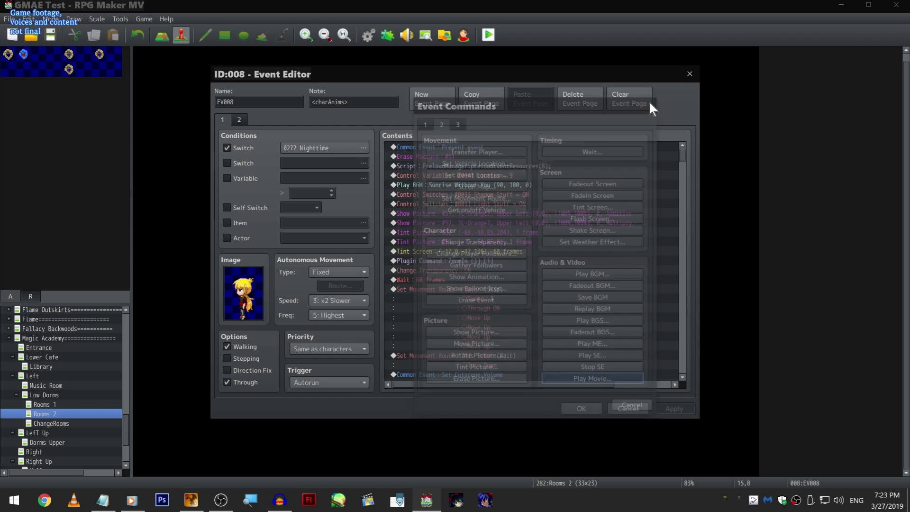
- Examine the timer condition with Save BGM and Fadeout BGM just before EV008's Play Movie command
drag(684, 152, 686, 352)
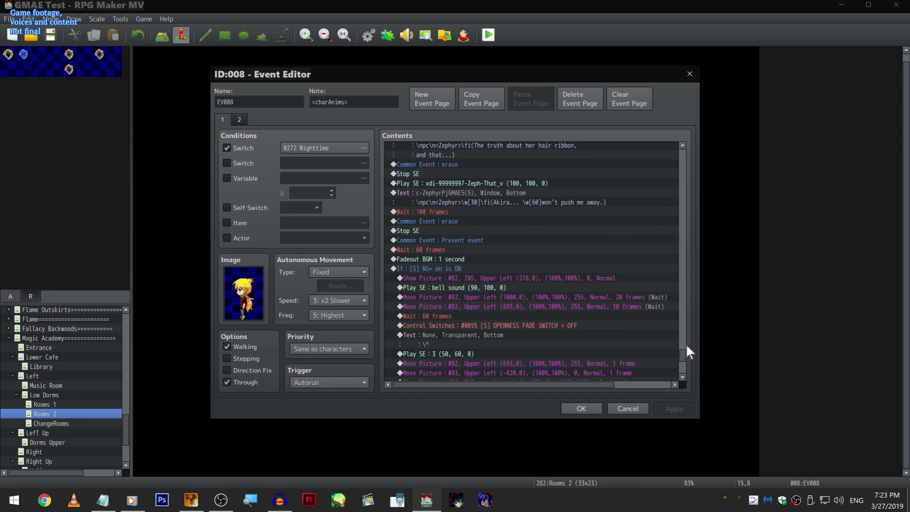
click(574, 315)
mouse_move(684, 353)
mouse_down()
mouse_move(673, 242)
mouse_move(680, 287)
mouse_move(680, 278)
mouse_up()
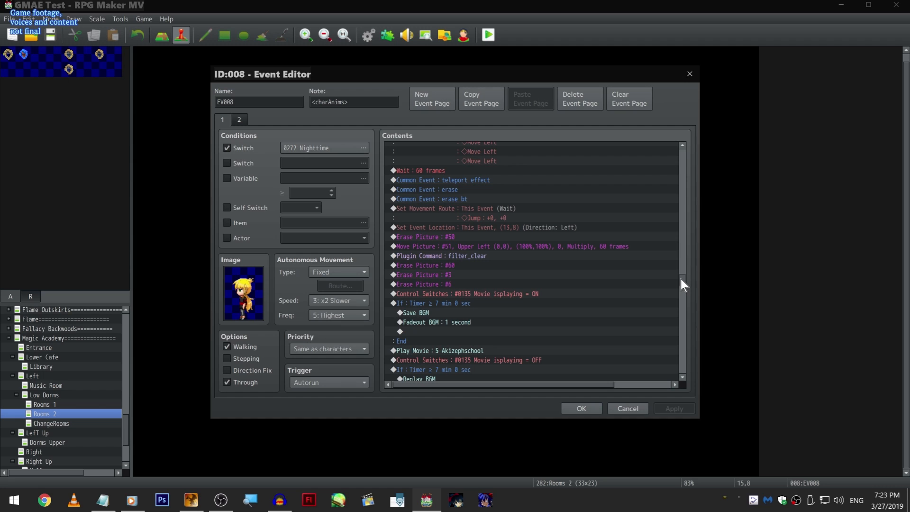
drag(680, 279, 682, 281)
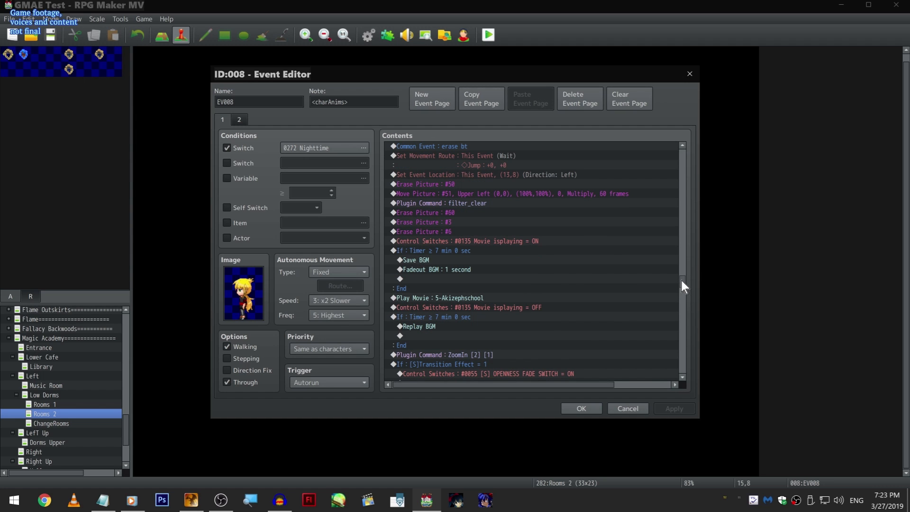
click(478, 246)
scroll(508, 261, down, 1)
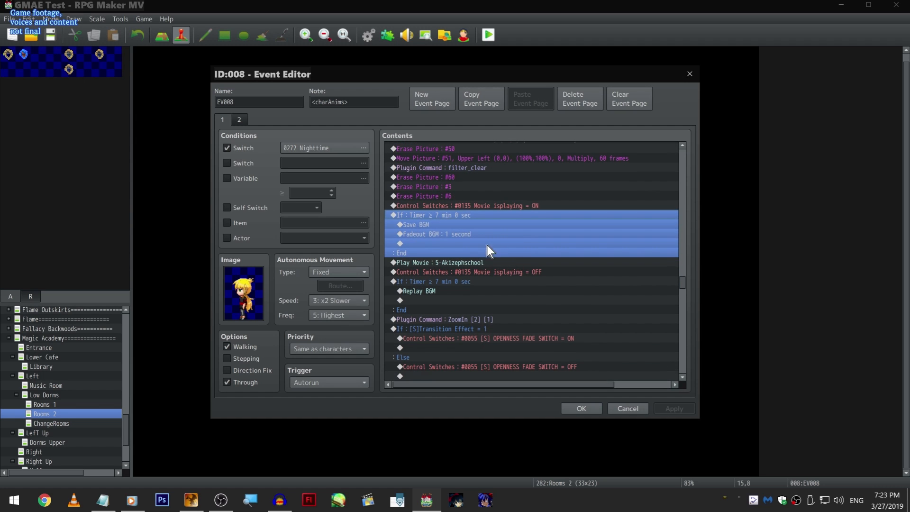
click(477, 232)
scroll(479, 232, down, 1)
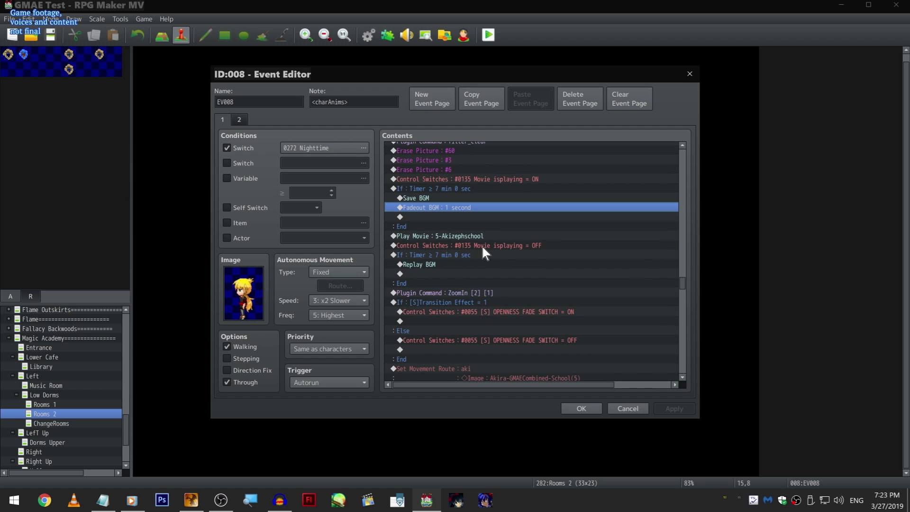
- Examine the Replay BGM condition after the movie, and view the existing Play Movie command's settings without changing them
right_click(479, 235)
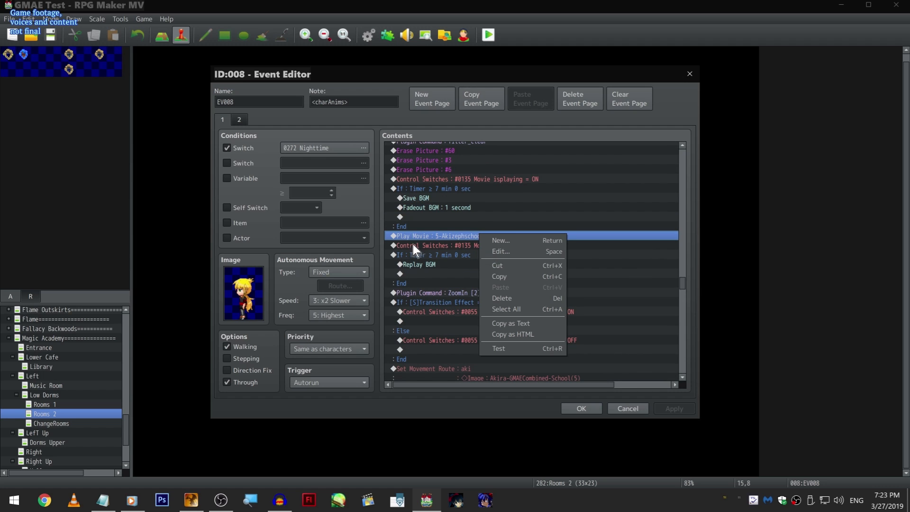
click(416, 257)
click(453, 217)
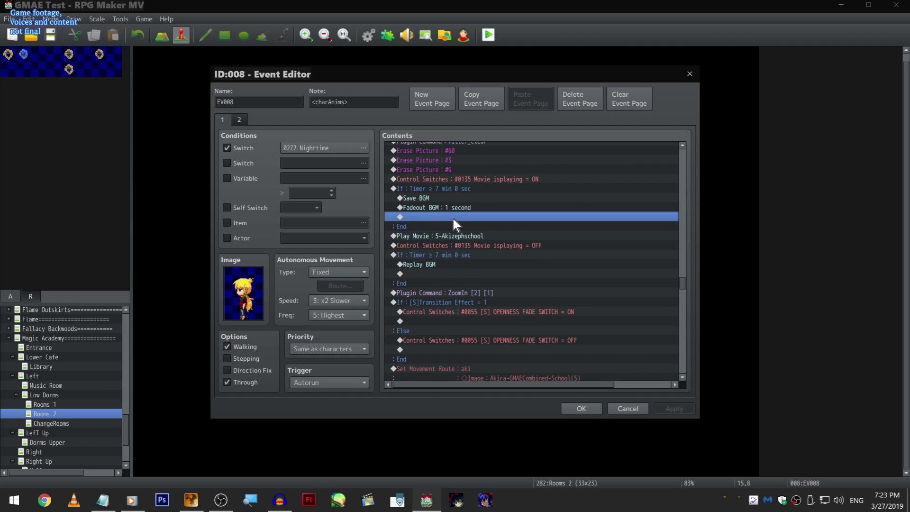
click(471, 264)
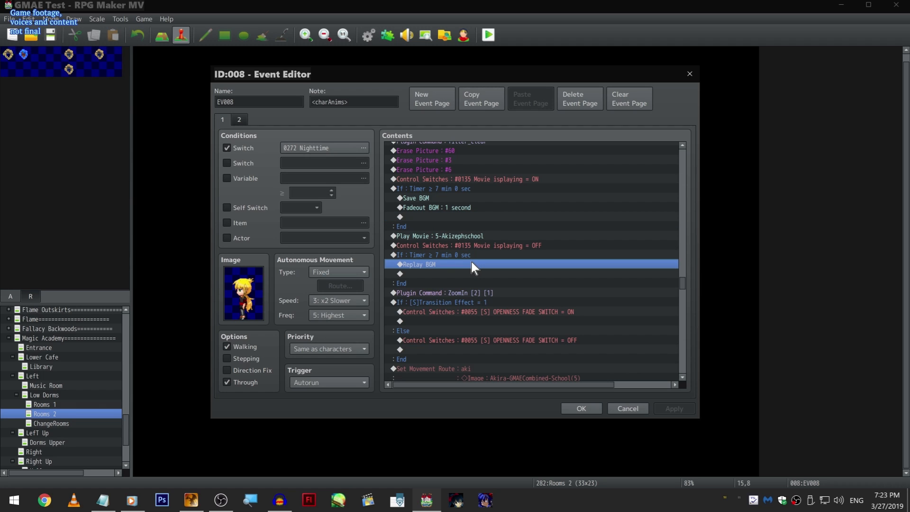
right_click(508, 235)
click(516, 251)
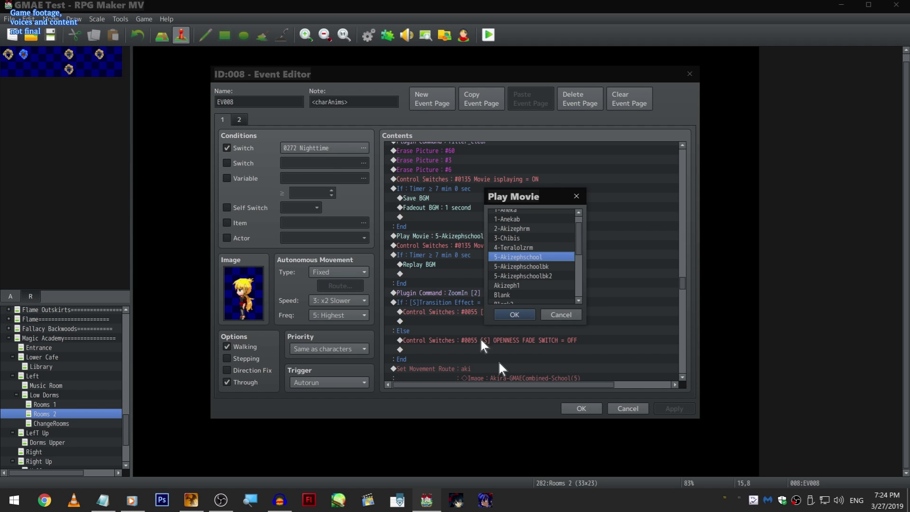
click(575, 196)
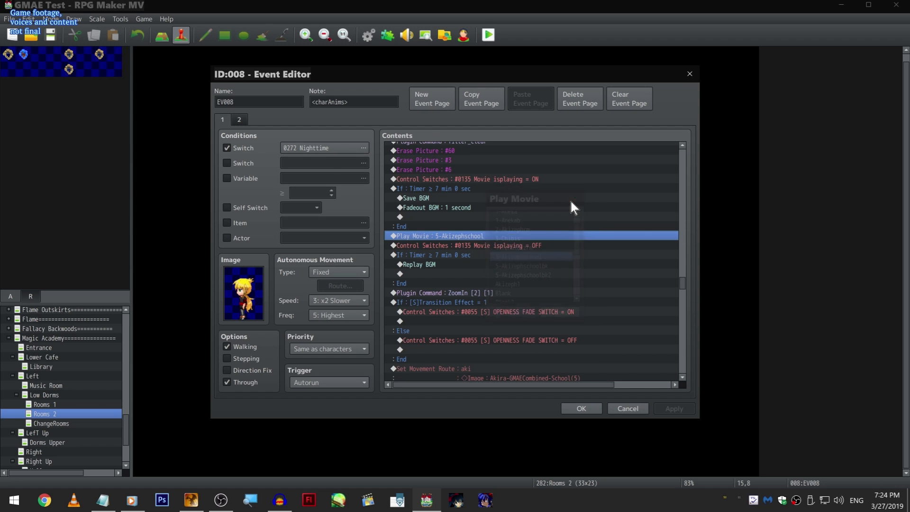
- Close event EV008 and open the project folder's www/movies directory in the file manager
click(574, 409)
click(154, 20)
click(153, 41)
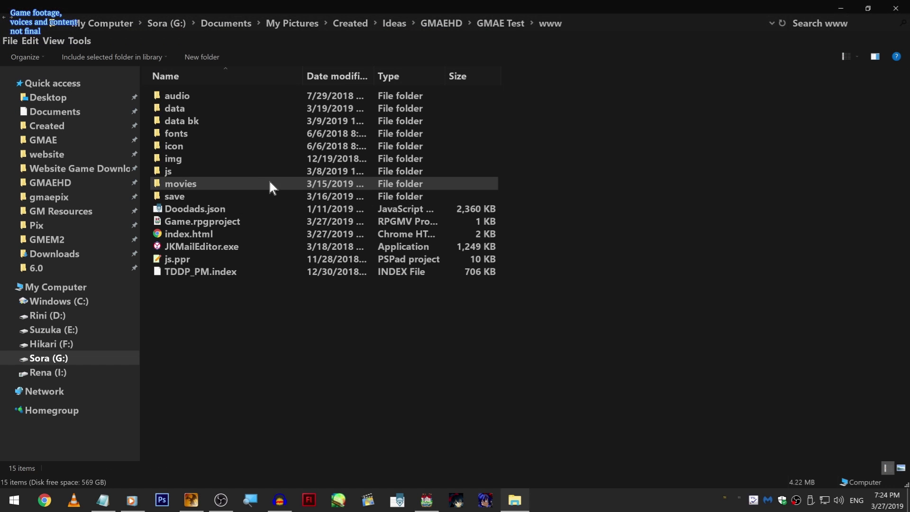
double_click(246, 183)
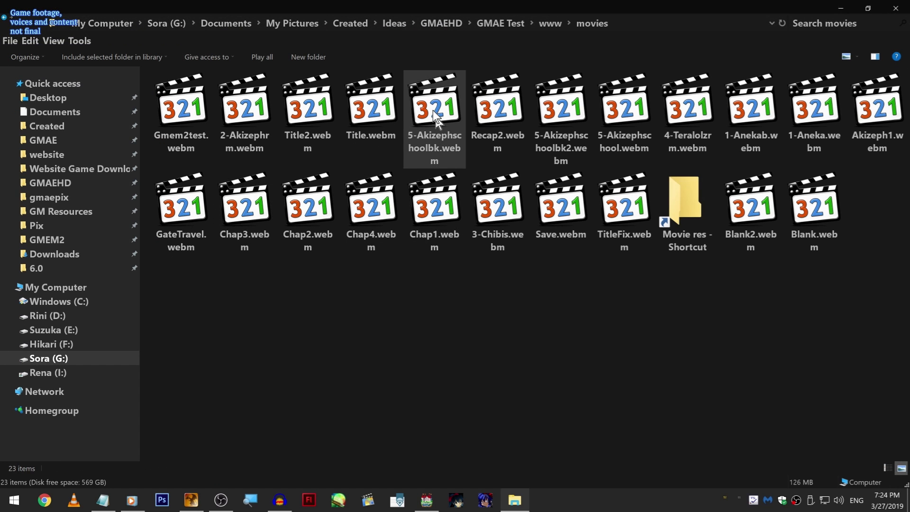
- Locate 5-Akizephschoolbk.webm among the project's movie files, and switch back to RPG Maker MV
click(454, 151)
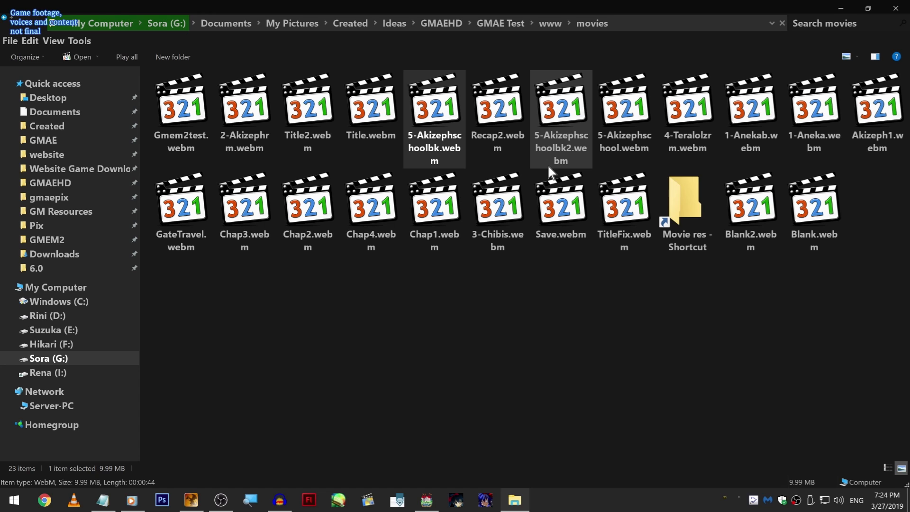
drag(231, 307, 237, 295)
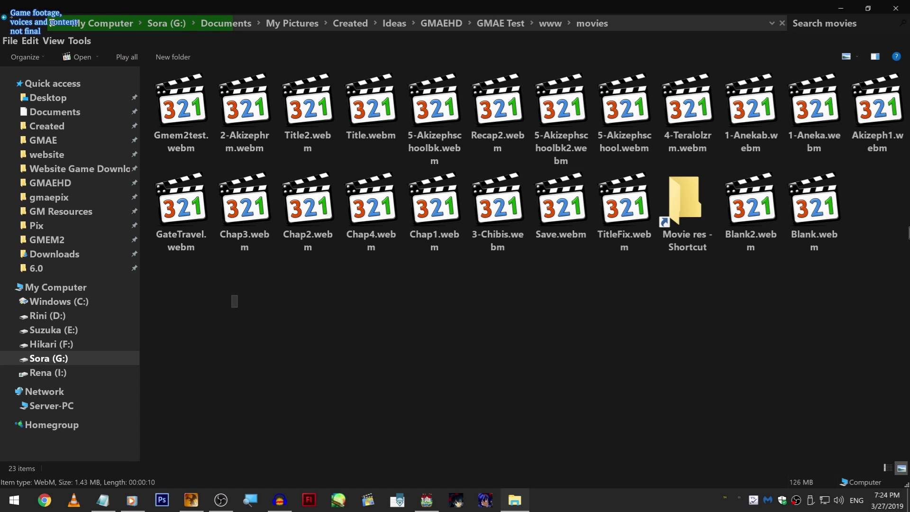
click(462, 111)
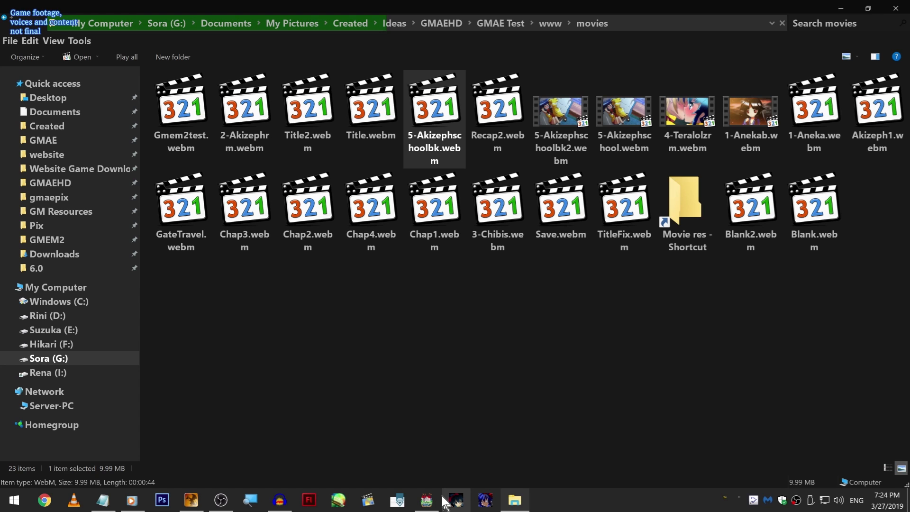
click(426, 500)
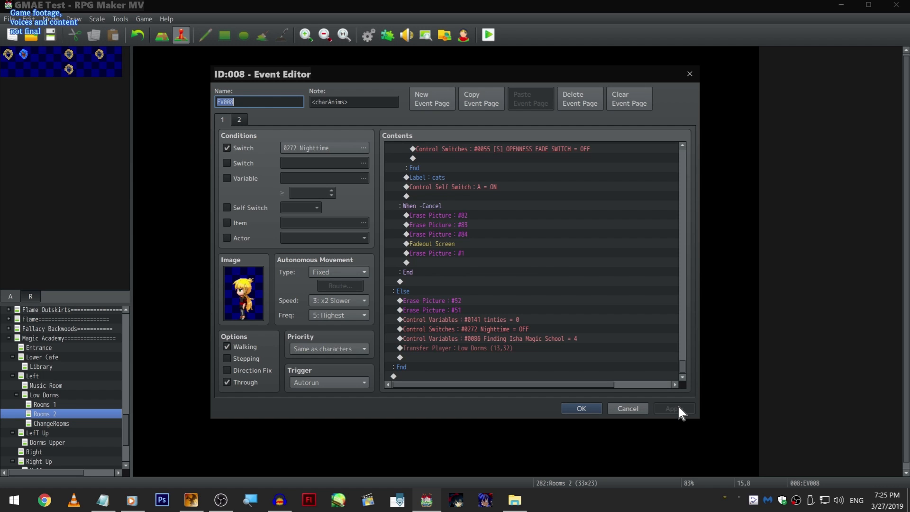
- Open event EV038 on the Low Dorms map, examine page 1's cutscene commands, and close it without changes
drag(678, 407, 683, 340)
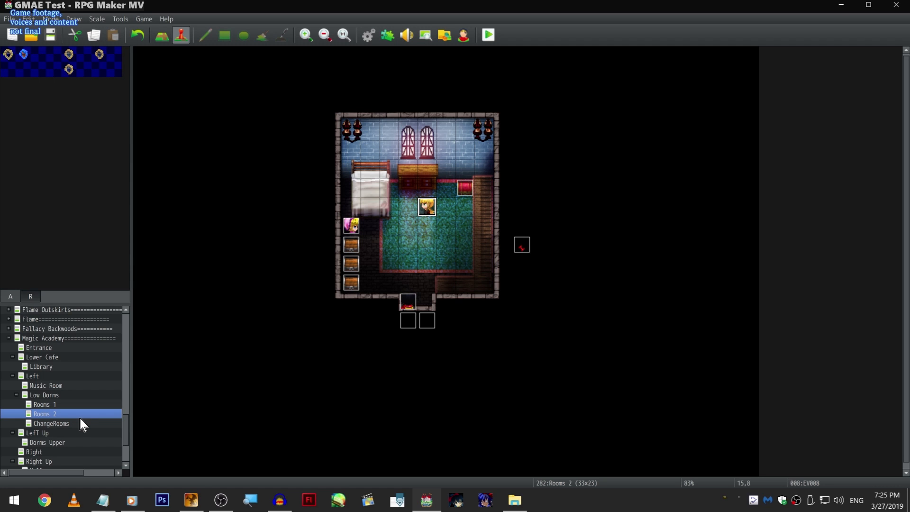
click(44, 395)
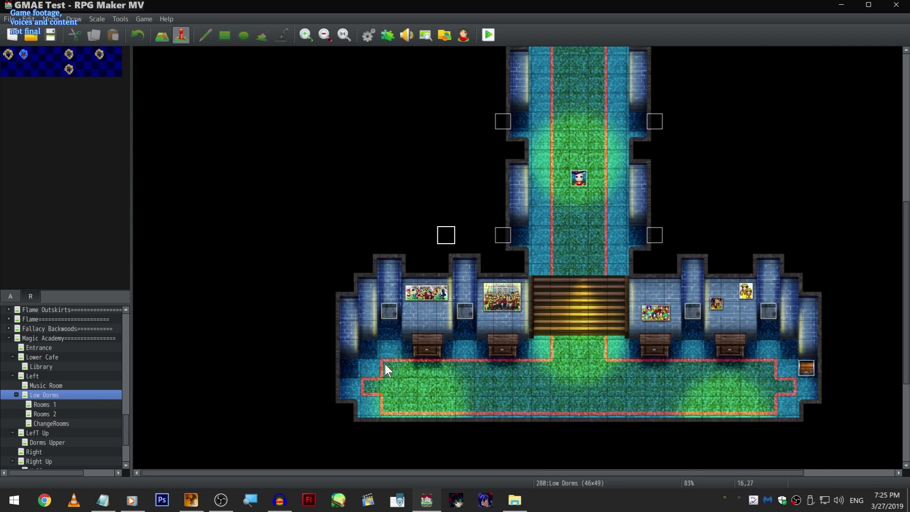
double_click(593, 201)
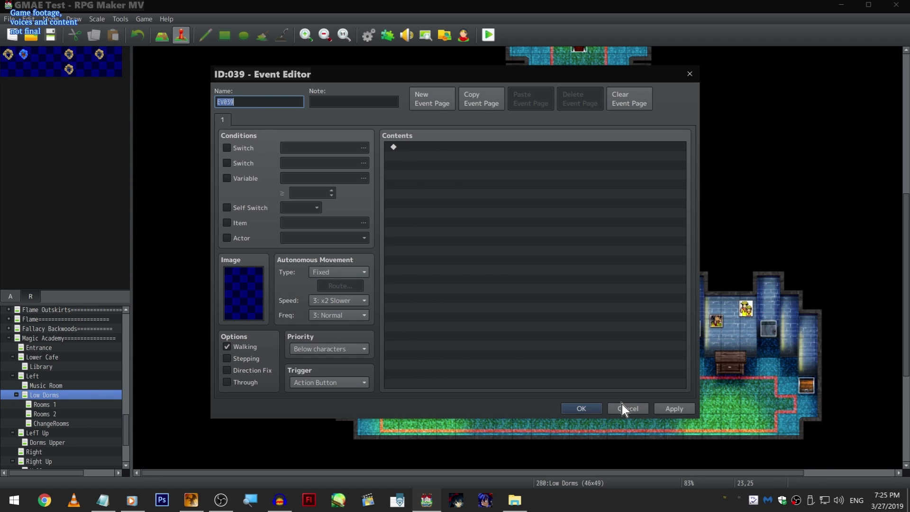
click(626, 408)
double_click(607, 205)
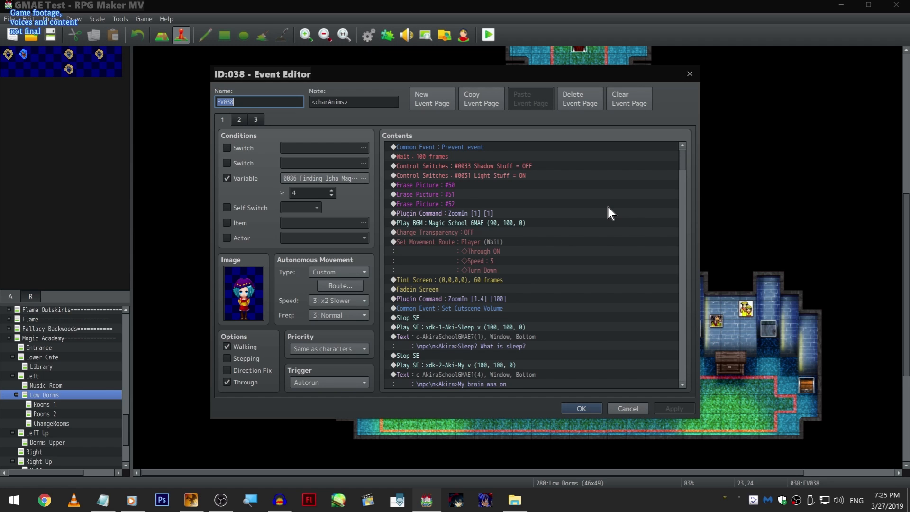
drag(681, 156, 672, 222)
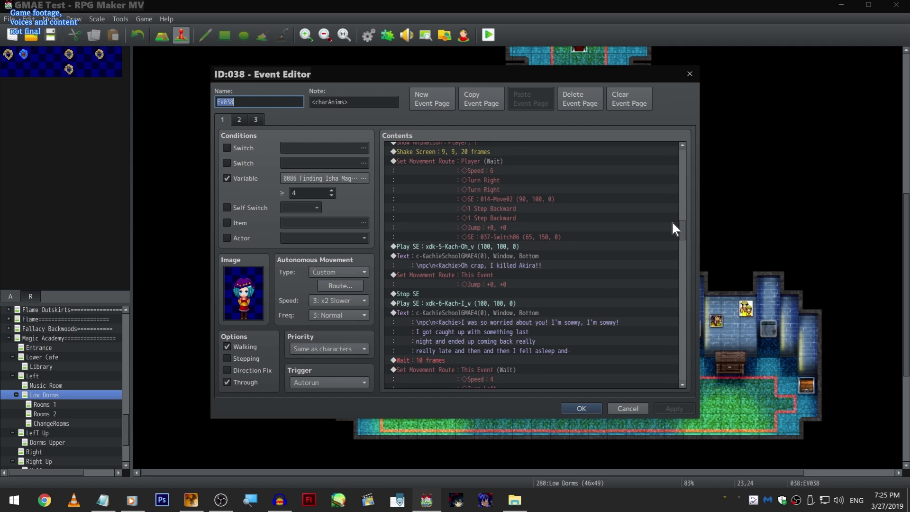
drag(672, 220, 682, 172)
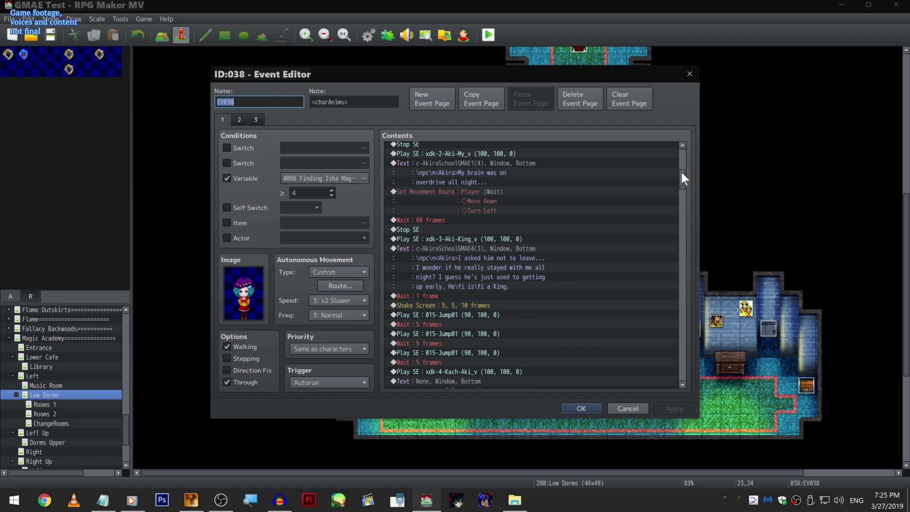
click(690, 73)
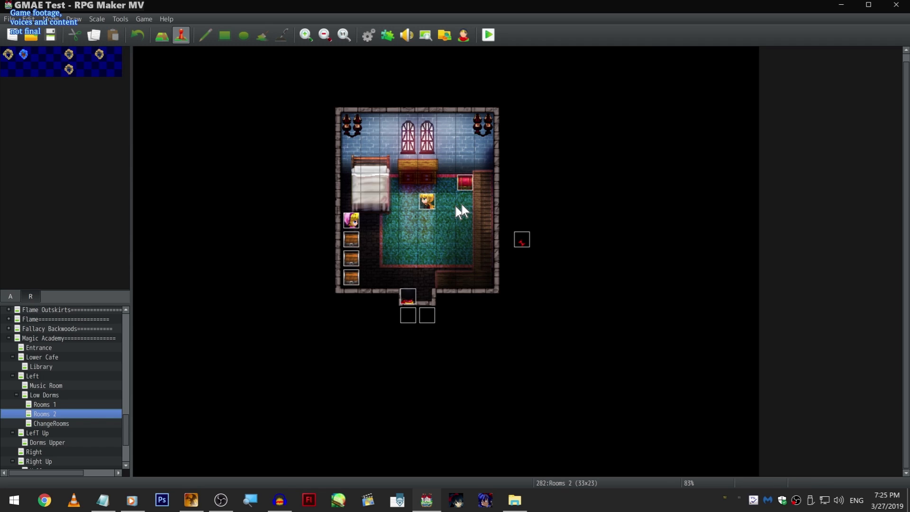
- Reopen EV008 in Rooms 2 and examine its ending commands, from the NG+ condition and "Alone Together" choice to the Low Dorms transfer
click(522, 88)
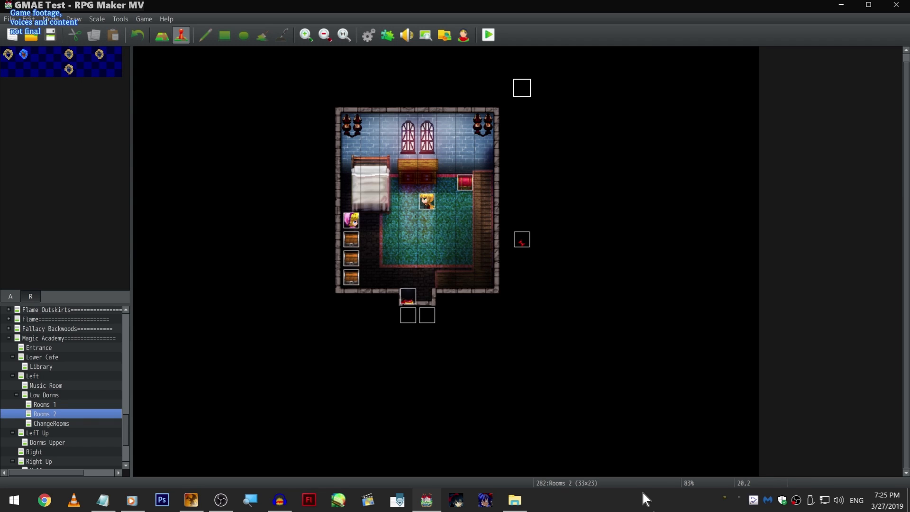
click(427, 201)
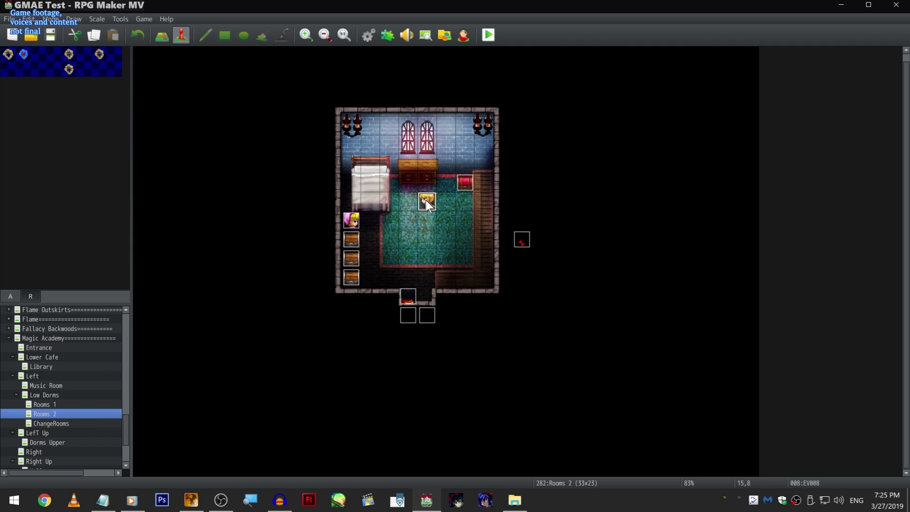
double_click(426, 200)
drag(683, 181, 679, 375)
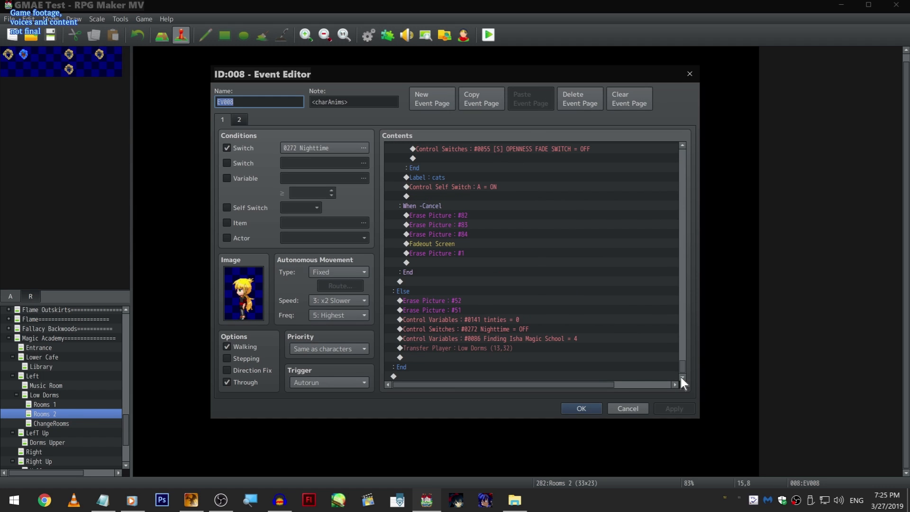
scroll(530, 285, up, 8)
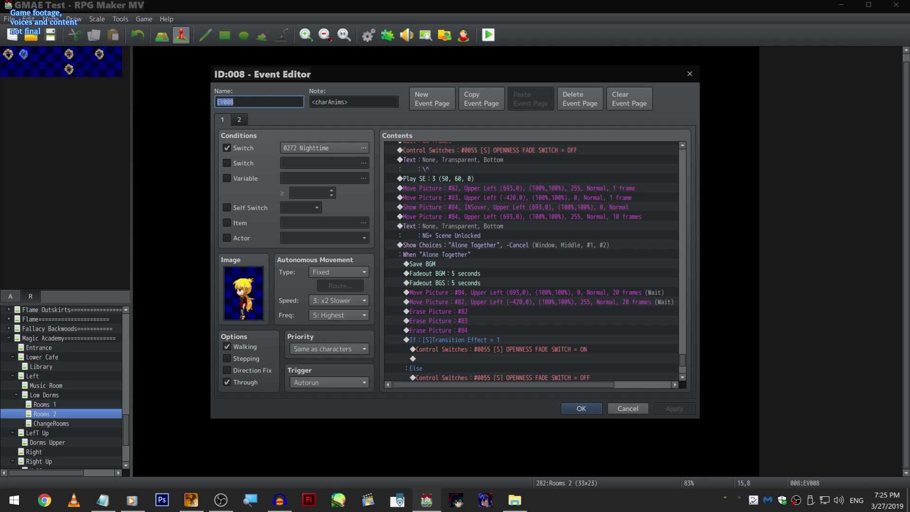
scroll(537, 261, down, 3)
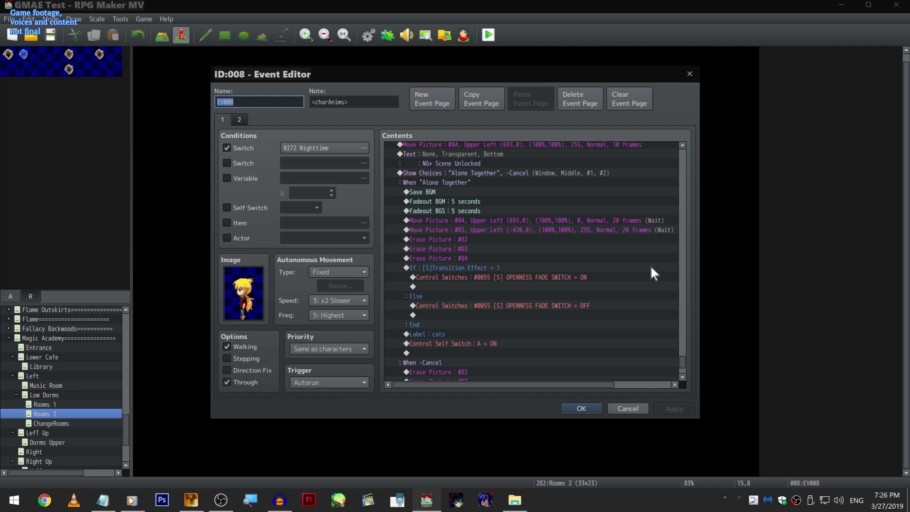
scroll(575, 231, up, 5)
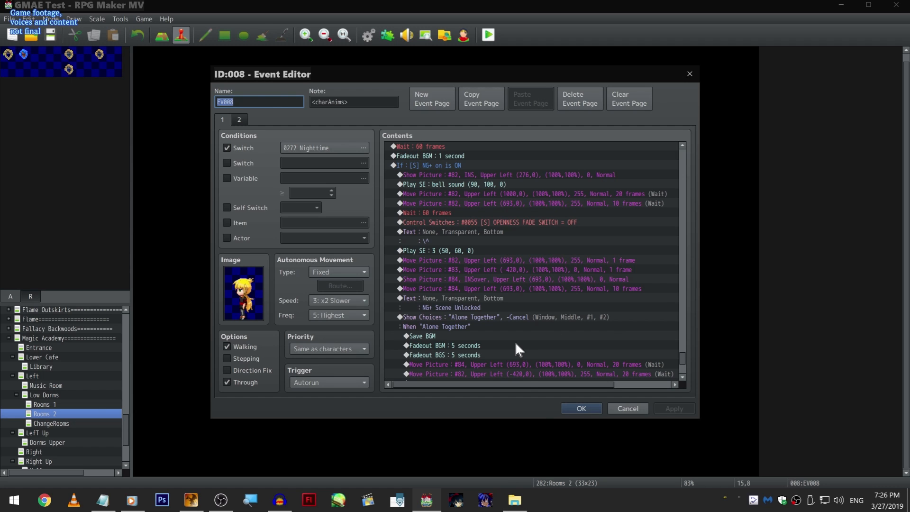
scroll(515, 341, down, 2)
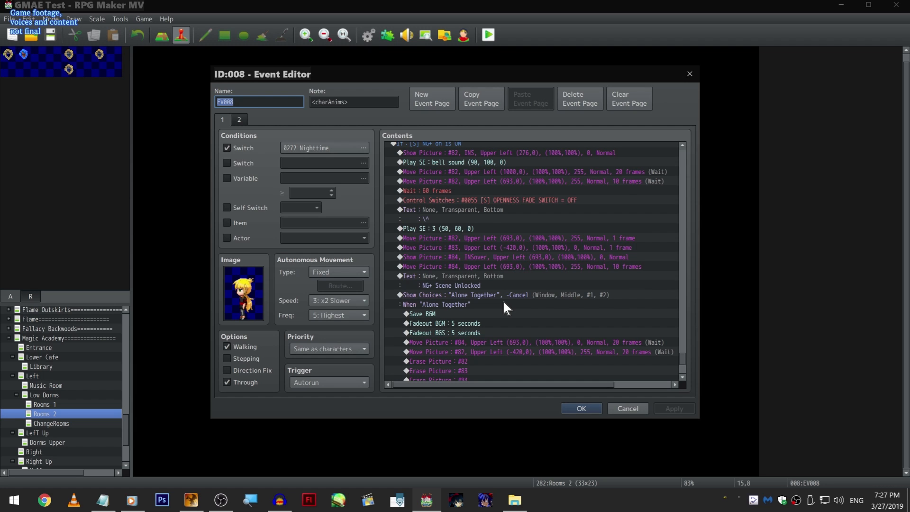
scroll(503, 302, down, 3)
click(614, 411)
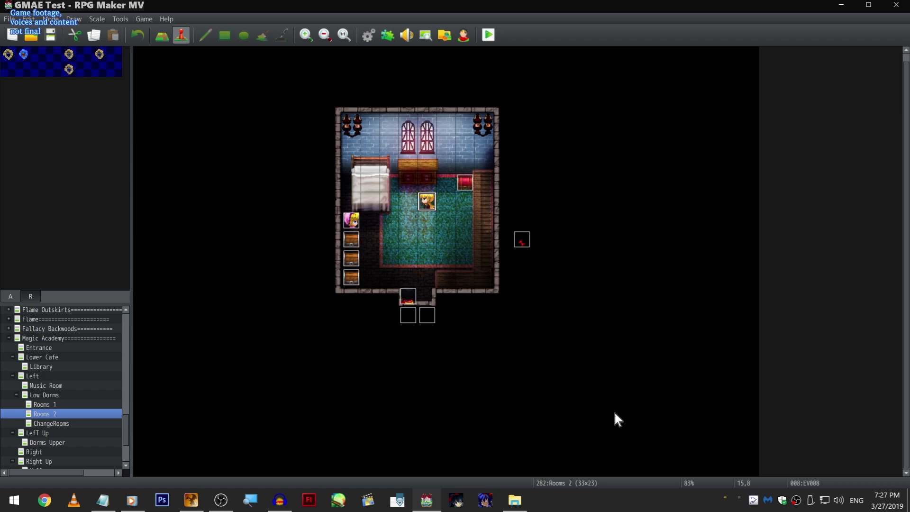
click(616, 406)
click(750, 372)
scroll(738, 321, up, 1)
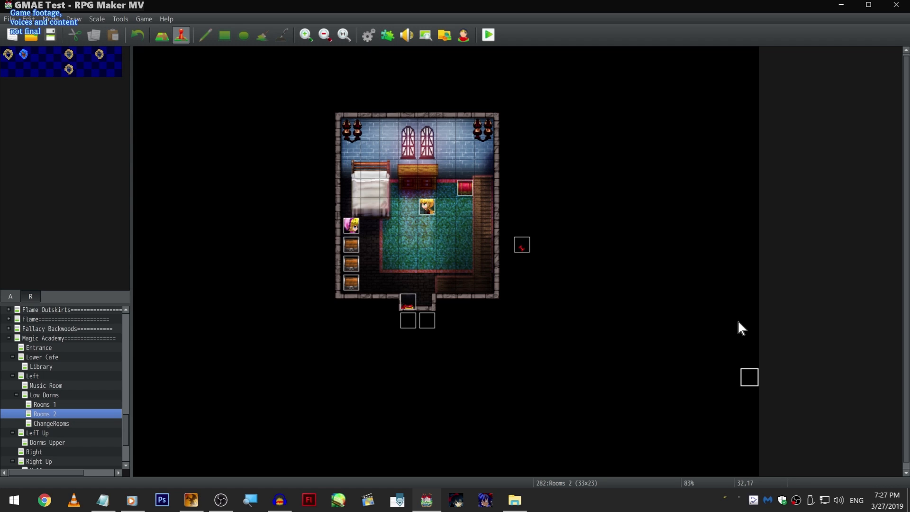
- Review EV008's last dialogue lines and the BGM fadeout leading into the NG+ choice commands, and close the event
double_click(433, 204)
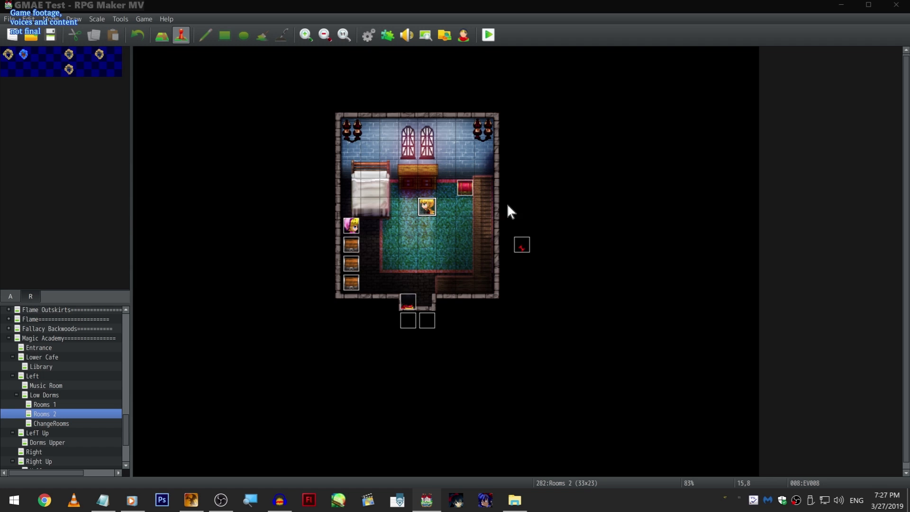
drag(682, 152, 669, 366)
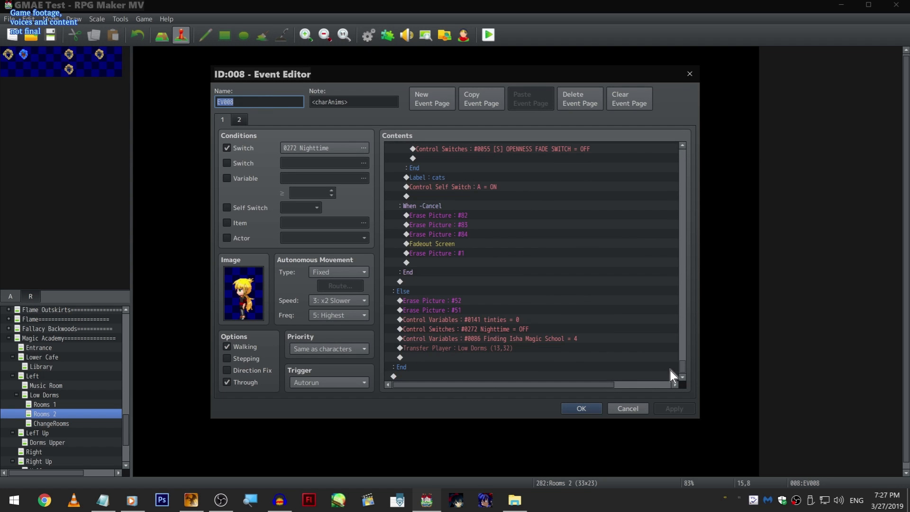
scroll(675, 341, up, 8)
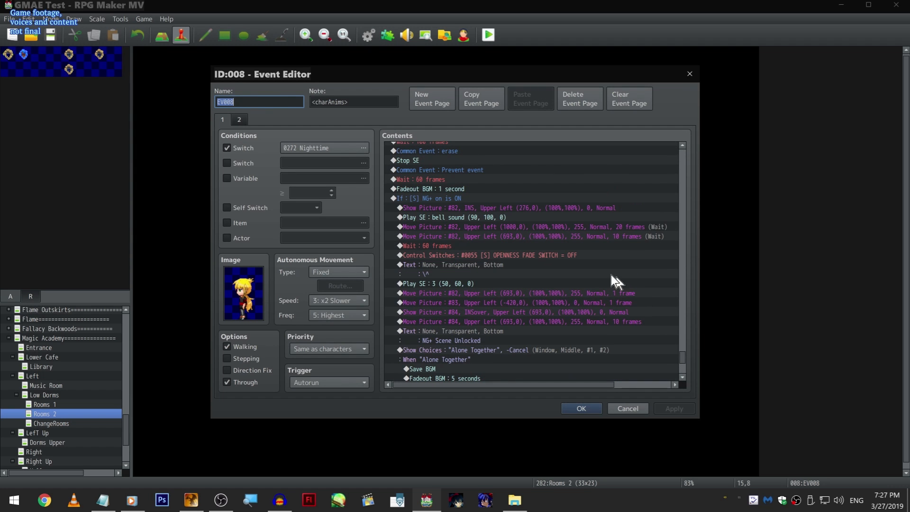
scroll(505, 185, up, 3)
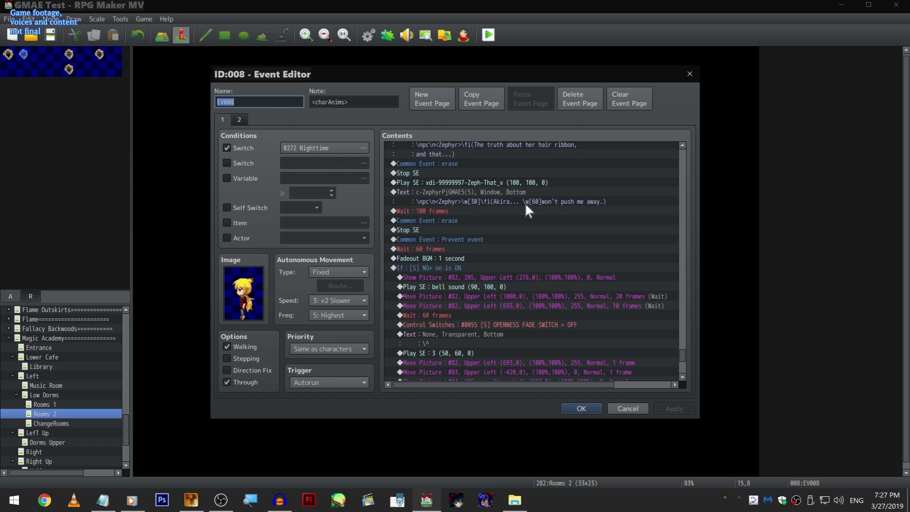
scroll(523, 202, down, 2)
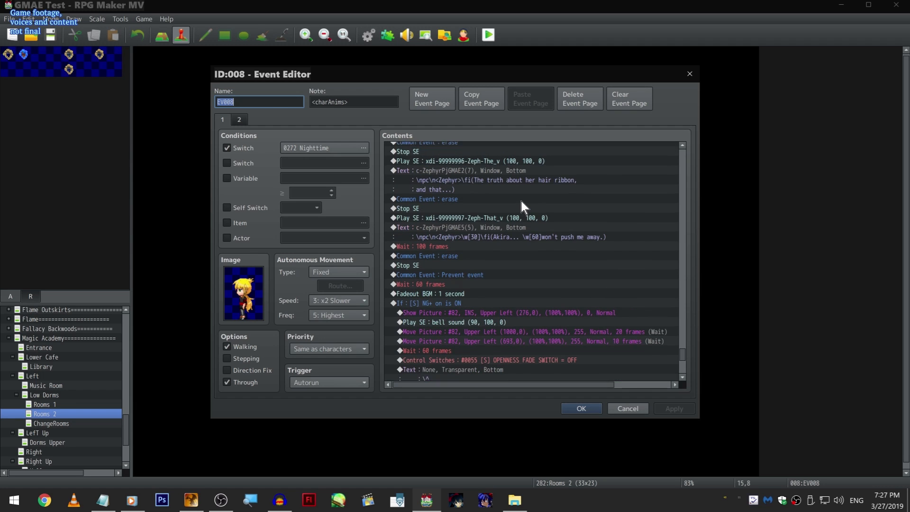
scroll(521, 203, down, 2)
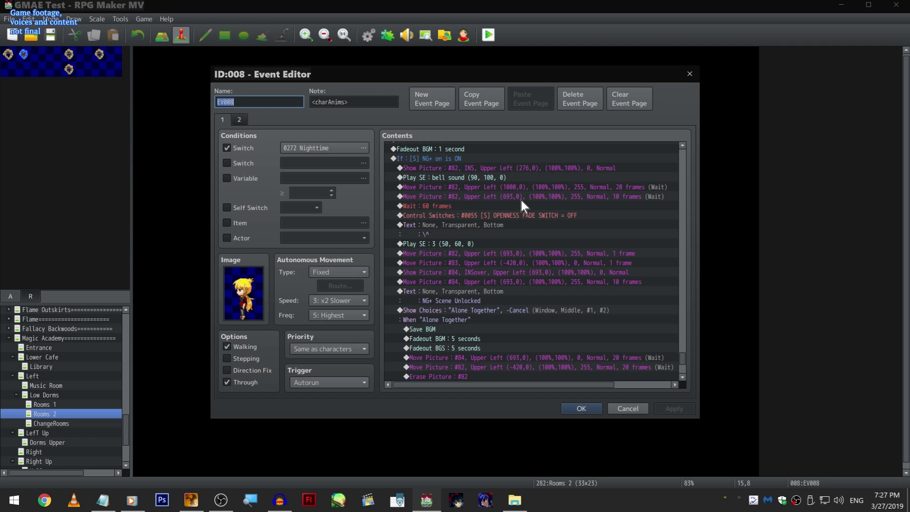
scroll(521, 199, down, 3)
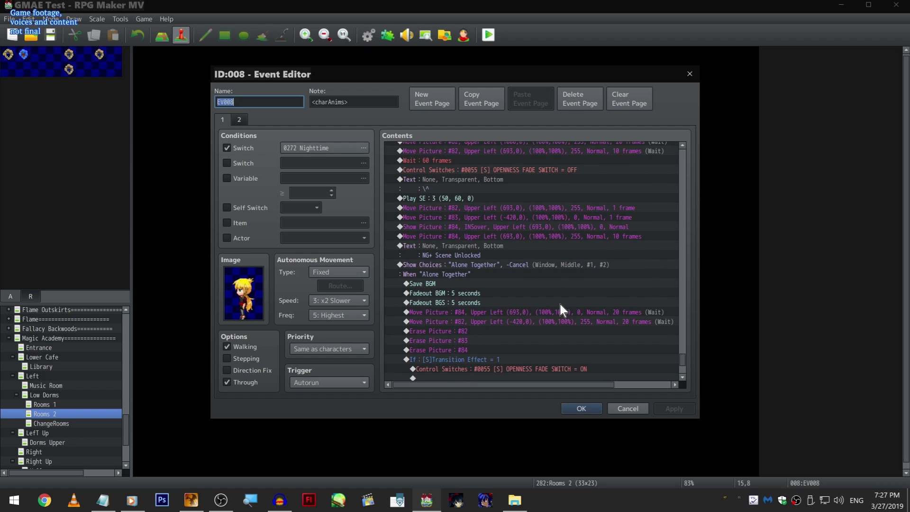
click(580, 408)
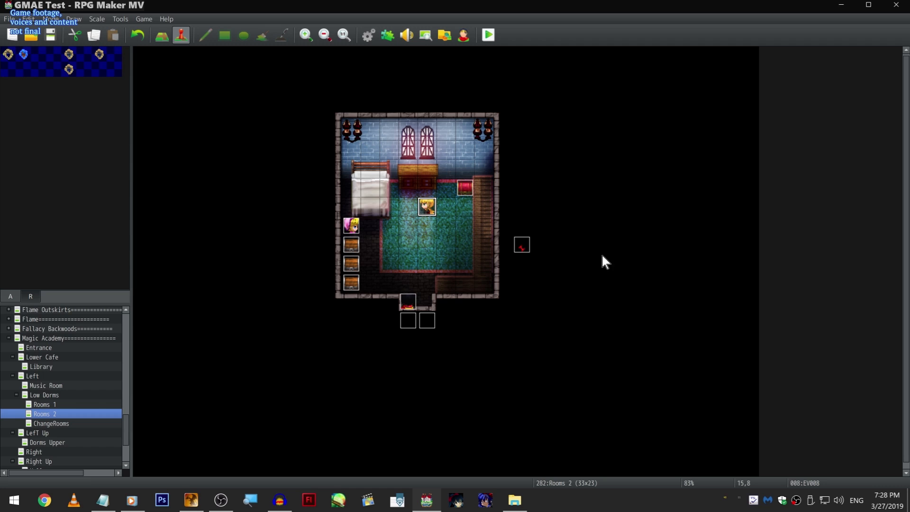
click(457, 392)
scroll(455, 391, down, 1)
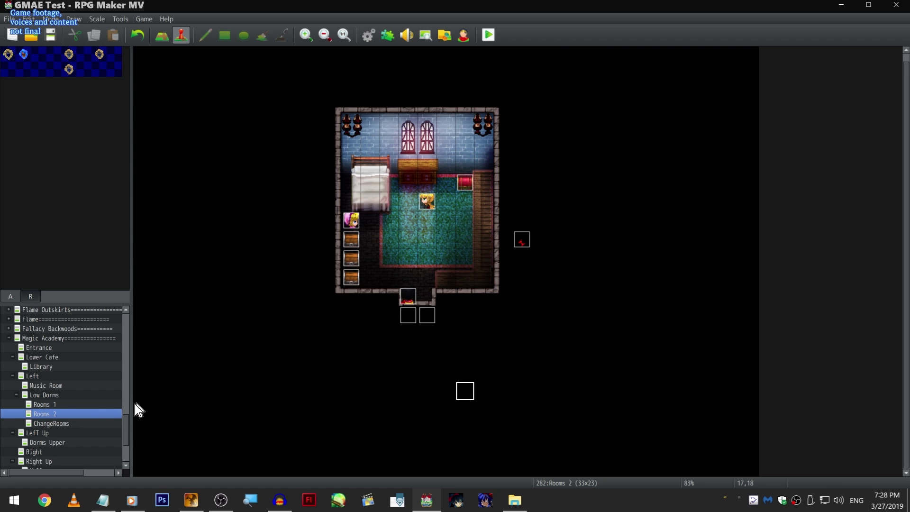
scroll(96, 408, down, 3)
scroll(286, 265, up, 1)
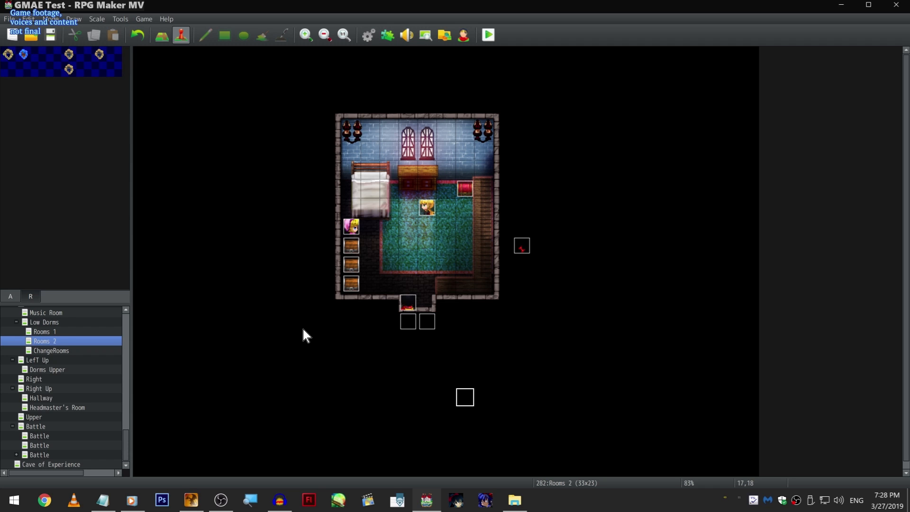
click(420, 212)
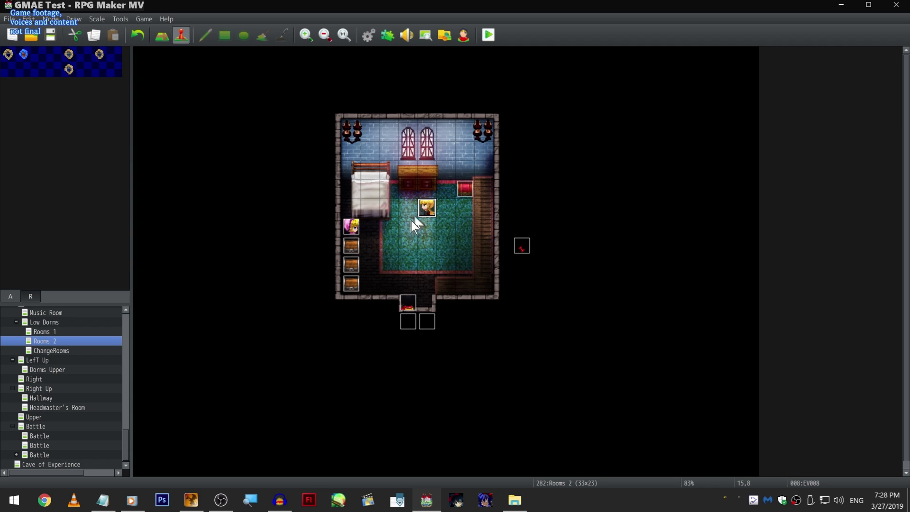
click(332, 302)
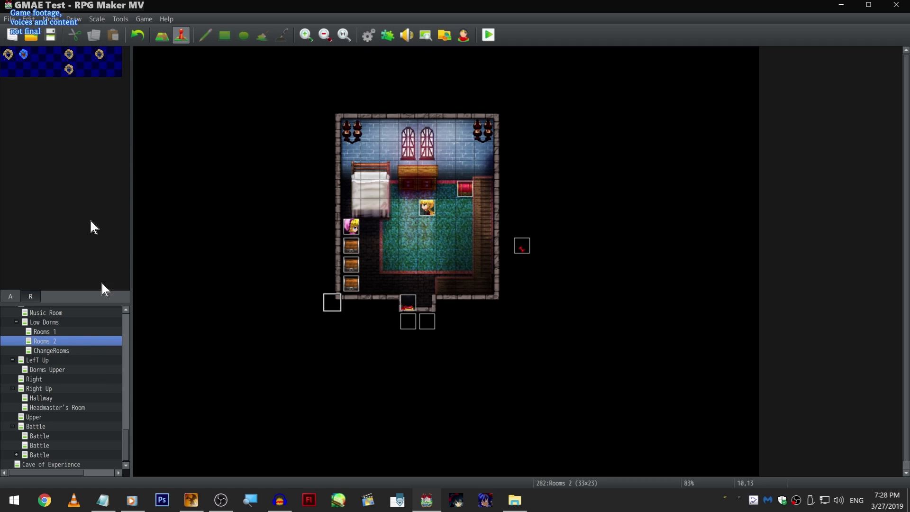
- Find the Upper map under Magic Academy, open it, and look over its classrooms and locker hallway
scroll(305, 345, down, 1)
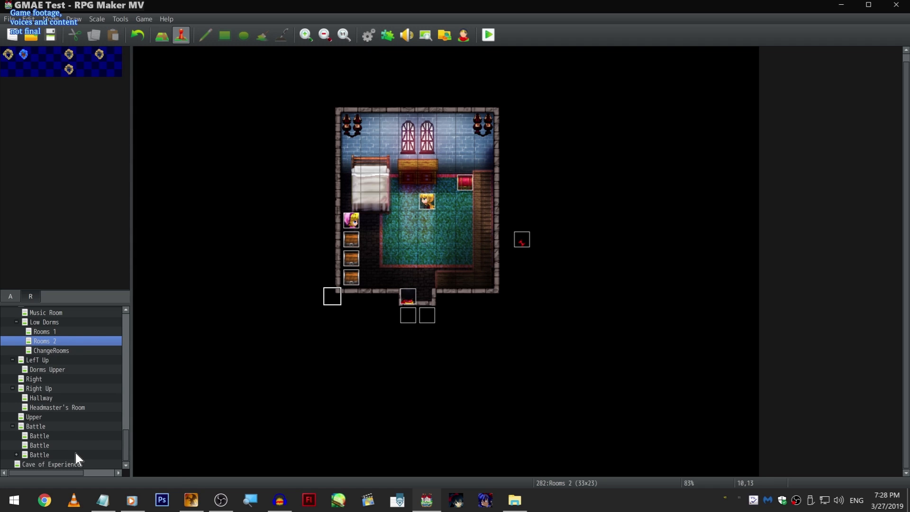
scroll(74, 441, up, 3)
scroll(88, 437, down, 3)
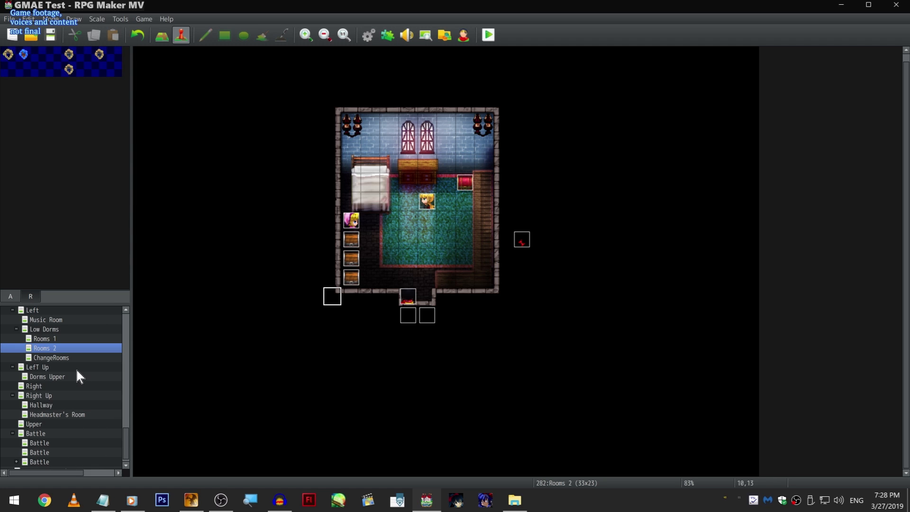
scroll(69, 383, down, 1)
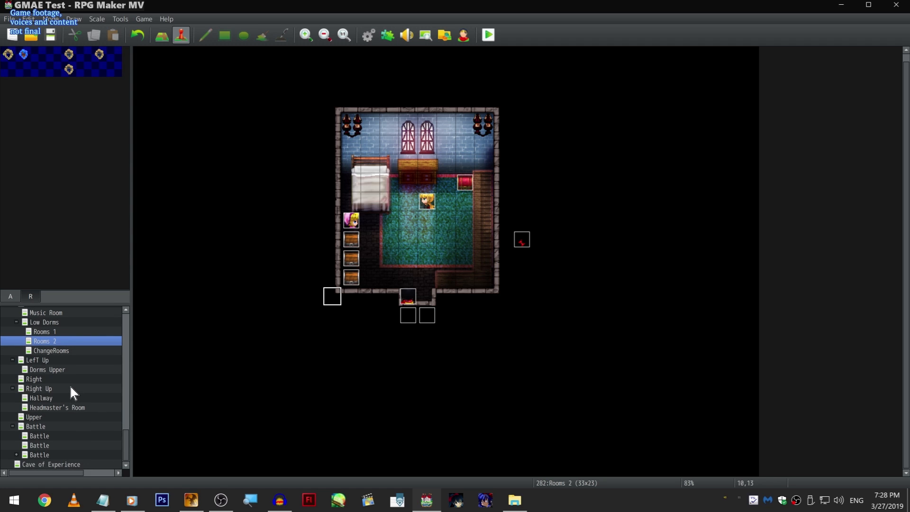
right_click(75, 416)
scroll(40, 446, down, 1)
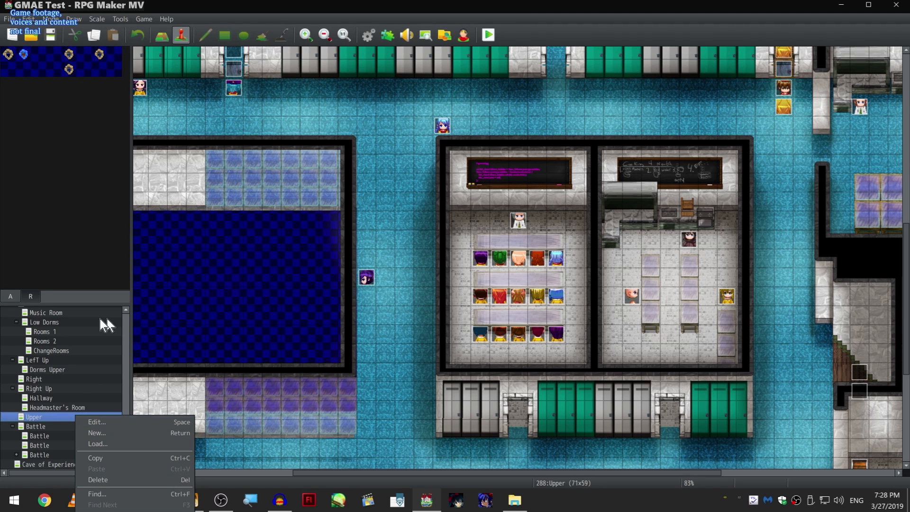
click(303, 236)
scroll(599, 318, up, 6)
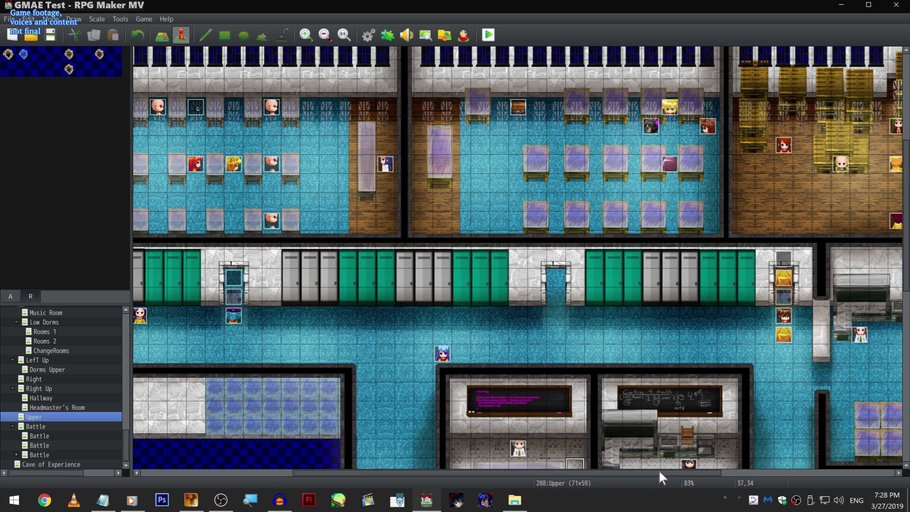
- Open event EV058 in the Upper map's hallway, check the face image of Sora's dialogue line, and close everything without changes
drag(655, 475, 800, 442)
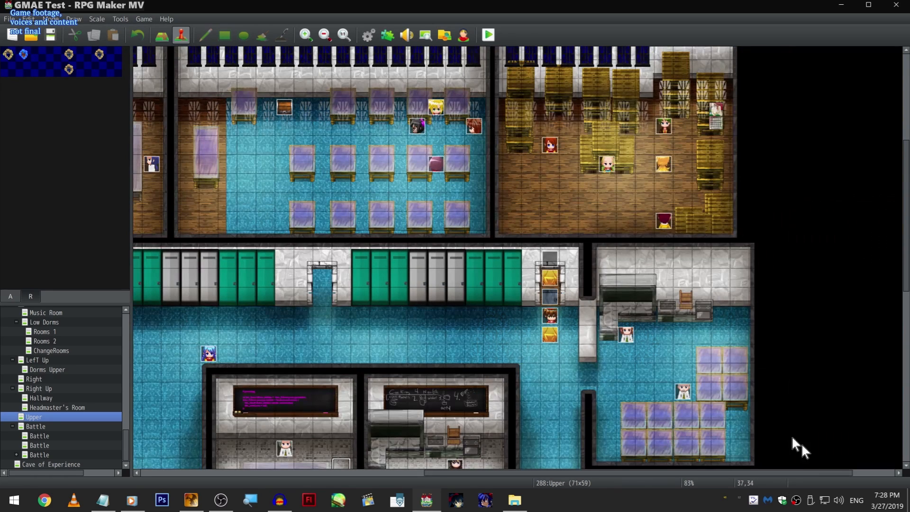
double_click(549, 338)
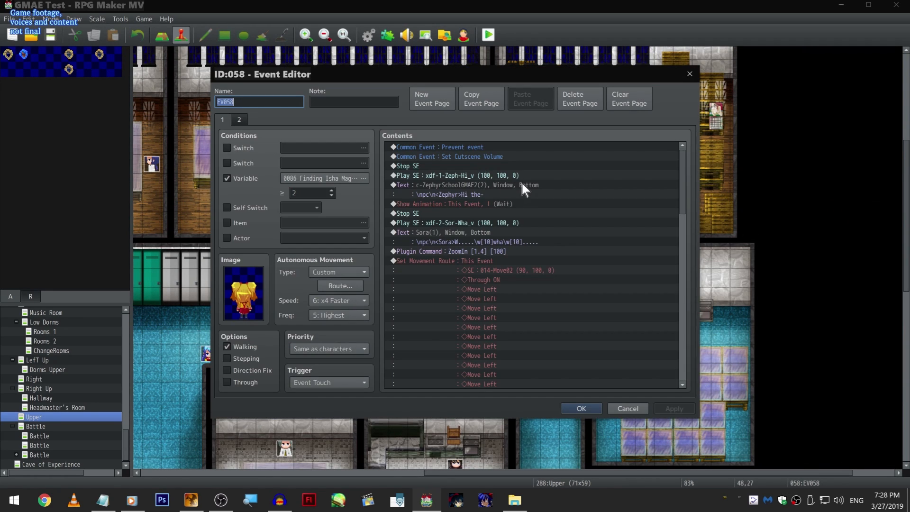
right_click(500, 233)
click(504, 246)
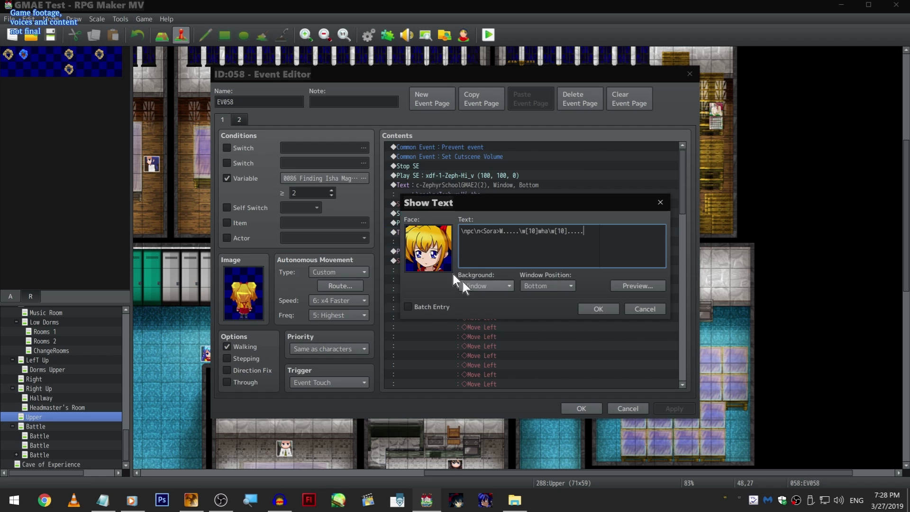
double_click(426, 249)
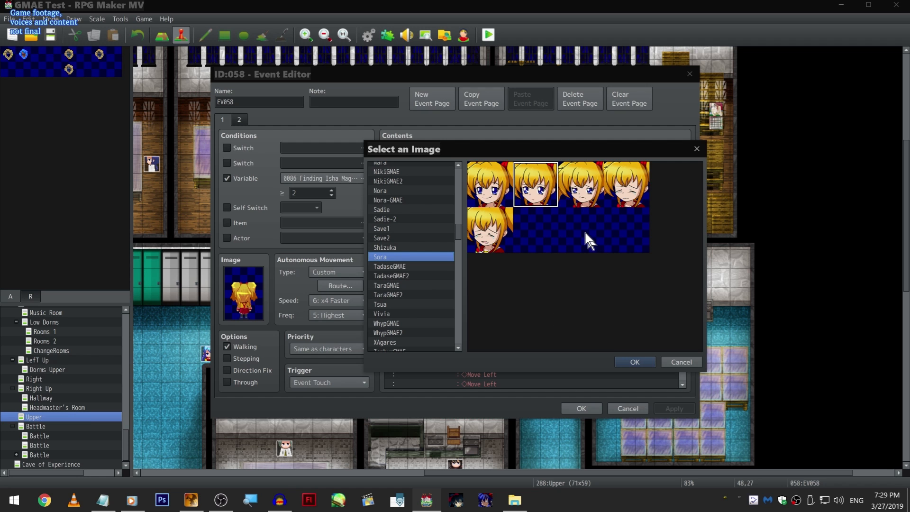
click(697, 149)
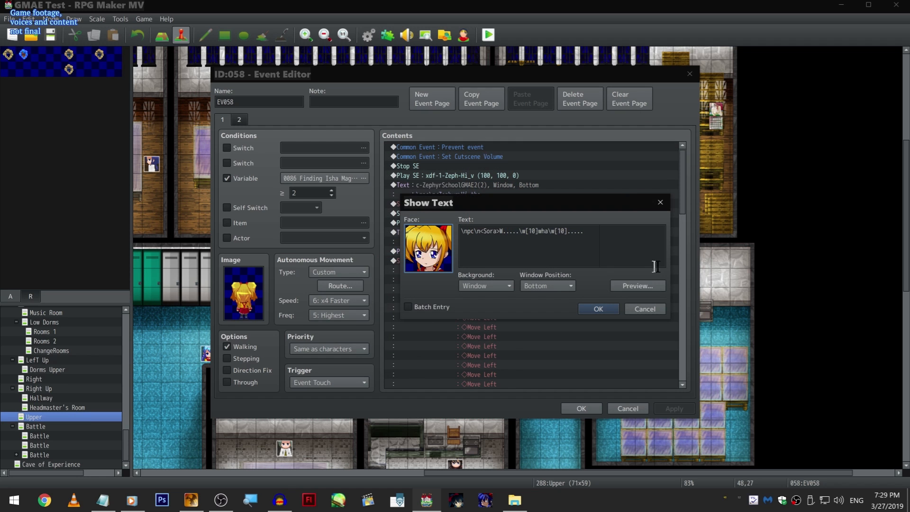
click(659, 196)
click(630, 409)
- Open the L O C K E event in the wooden storage room, view its Show Text line, and close it without changes
scroll(635, 303, up, 2)
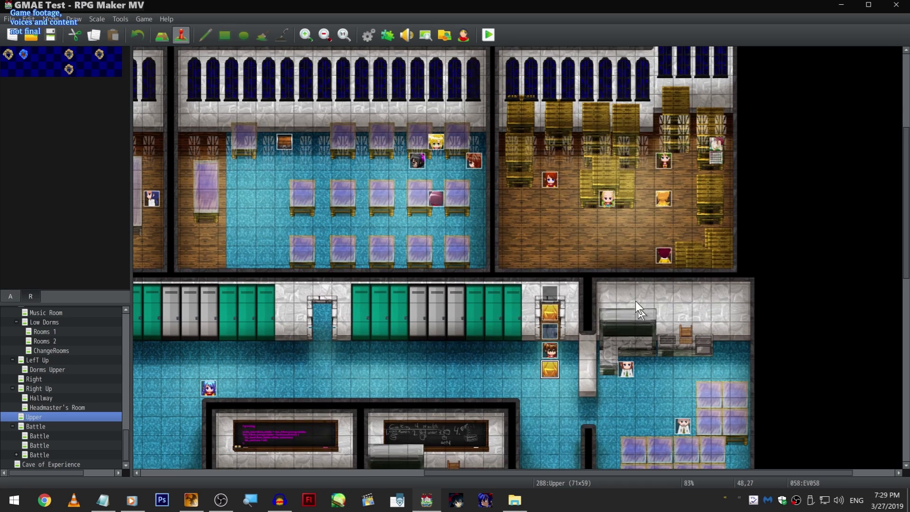
click(665, 160)
double_click(525, 195)
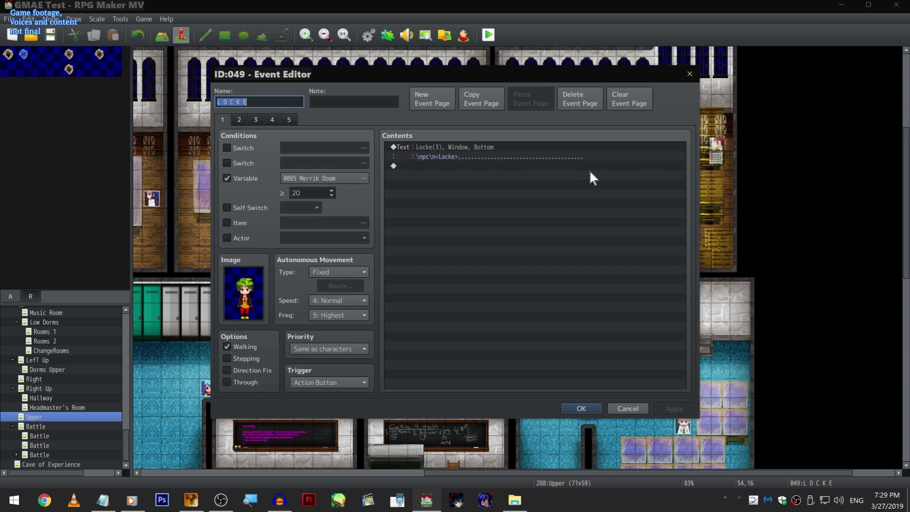
click(462, 151)
right_click(469, 151)
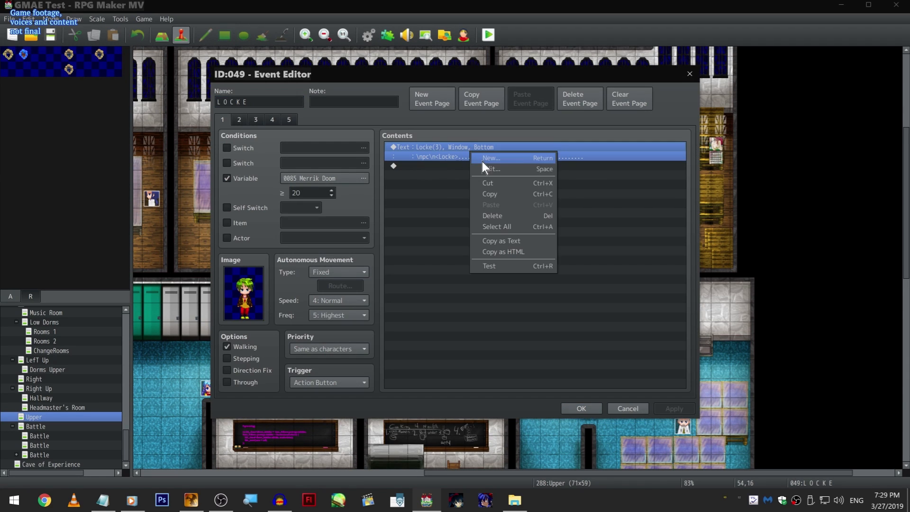
click(484, 160)
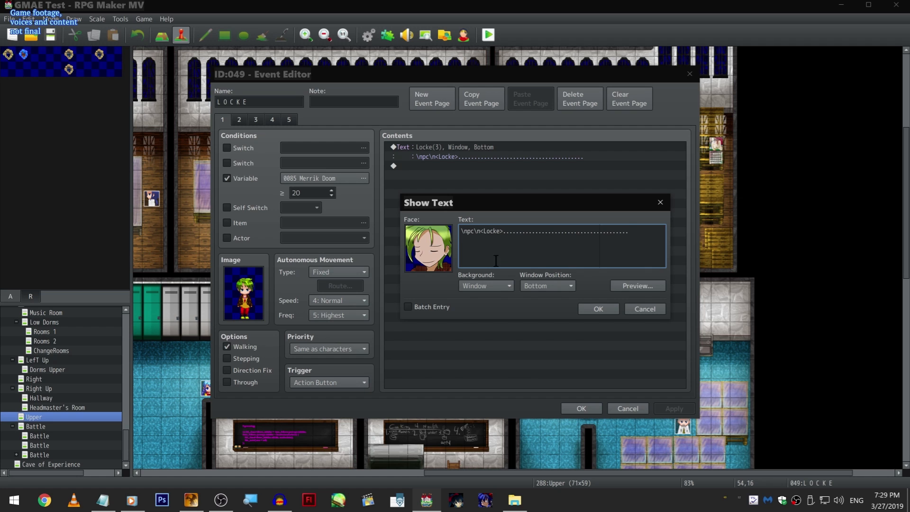
shift+click(503, 231)
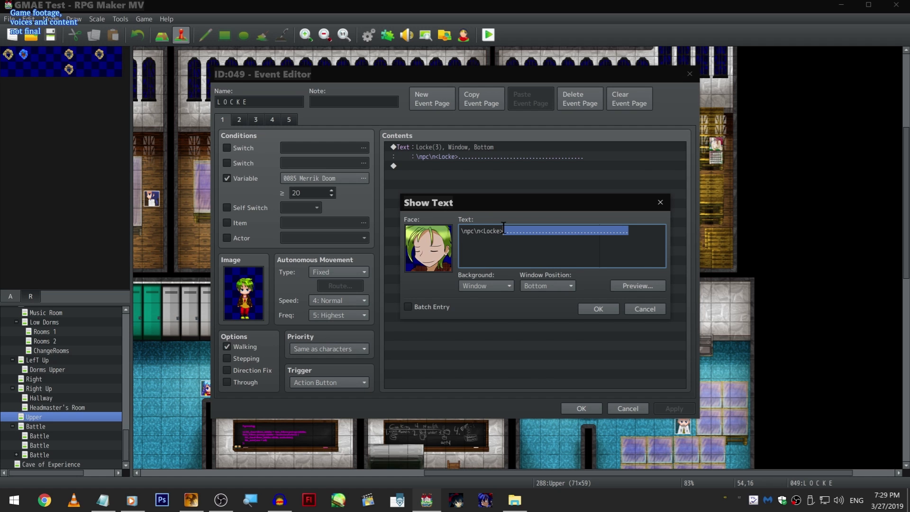
click(657, 308)
double_click(655, 315)
click(639, 404)
click(638, 406)
- Examine the wooden storage room on the Upper map, including its walls, stacked furniture and character events
click(789, 234)
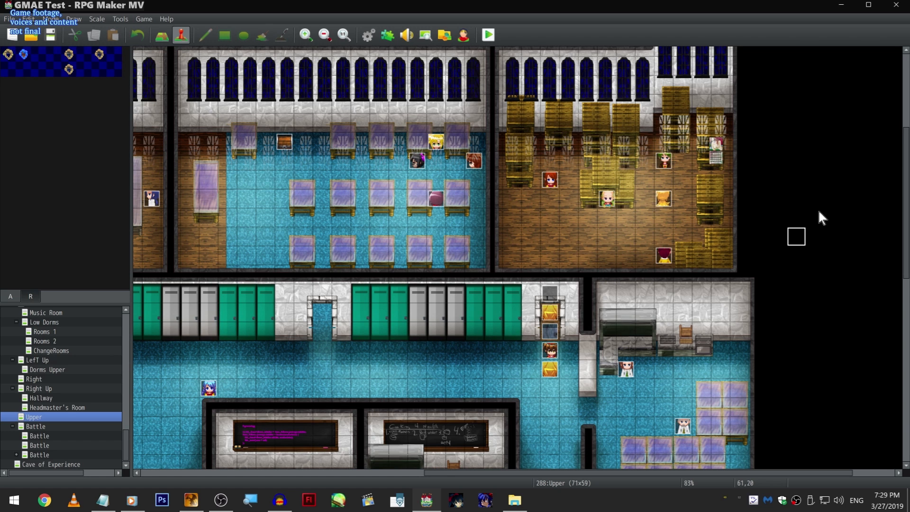
scroll(739, 342, up, 1)
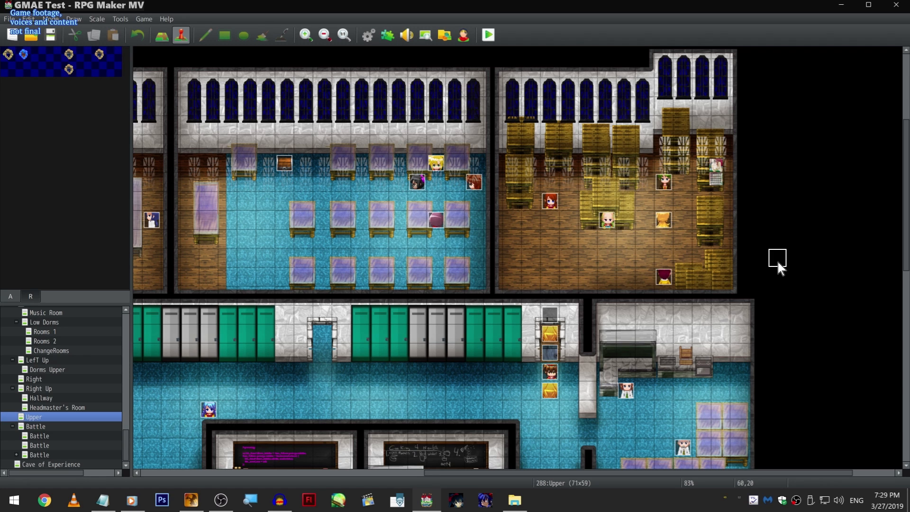
click(666, 185)
click(735, 207)
click(728, 264)
click(721, 143)
click(743, 72)
click(491, 88)
click(496, 295)
scroll(541, 265, down, 2)
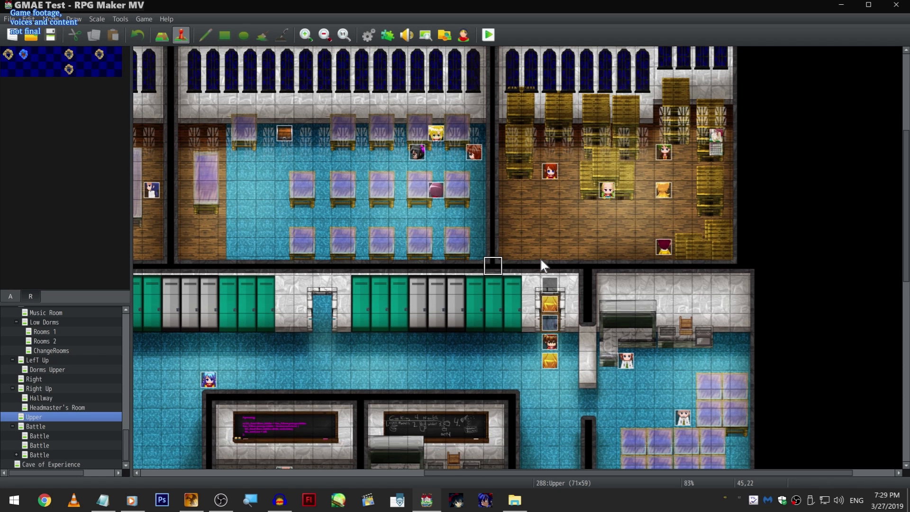
scroll(582, 247, up, 3)
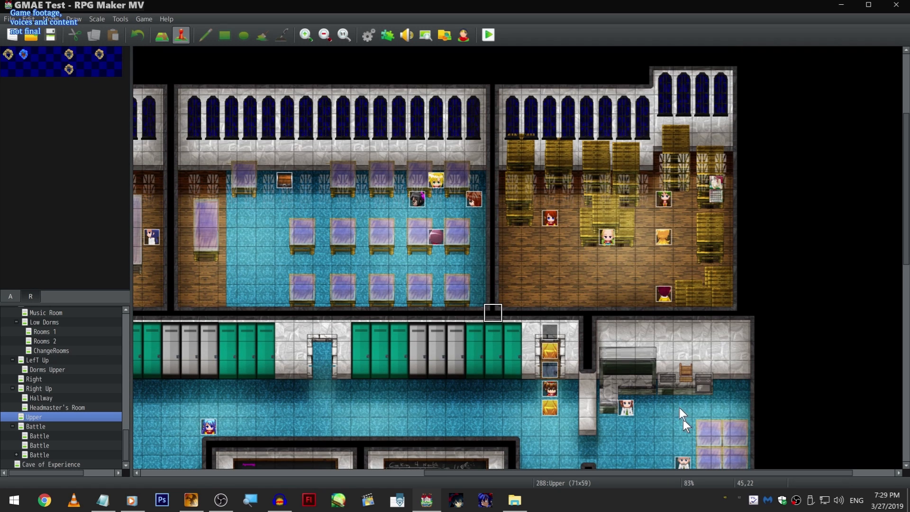
click(606, 236)
click(549, 218)
scroll(659, 303, down, 1)
scroll(635, 303, up, 1)
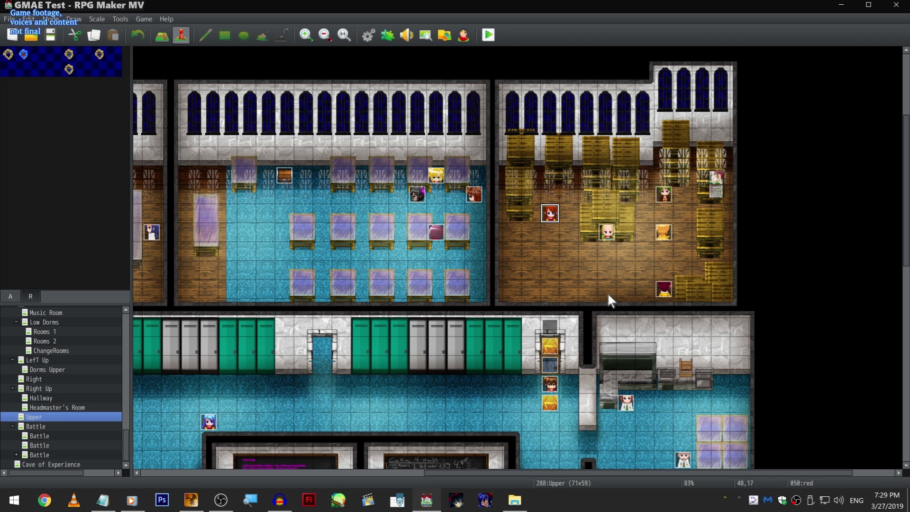
scroll(608, 299, down, 1)
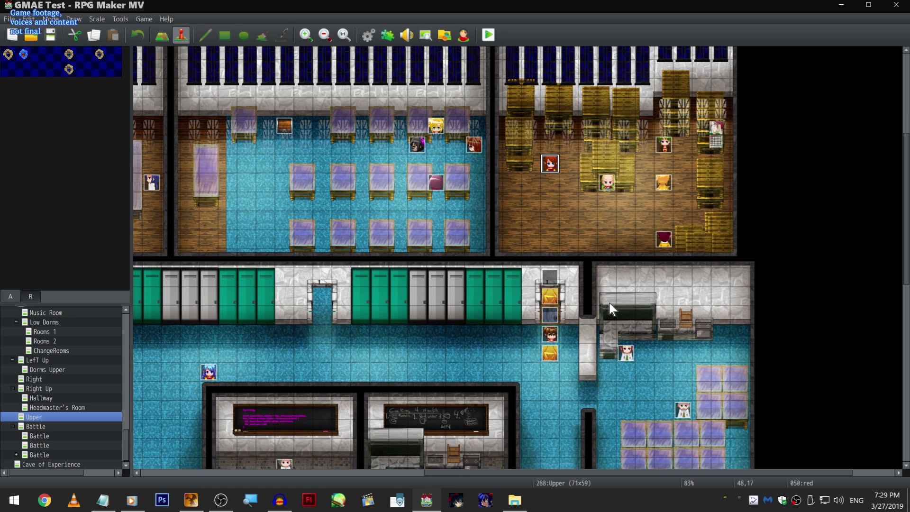
scroll(607, 285, up, 1)
- Reopen event EV058 below the storage room's doorway to view page 1, and close it without changes
click(548, 392)
double_click(544, 399)
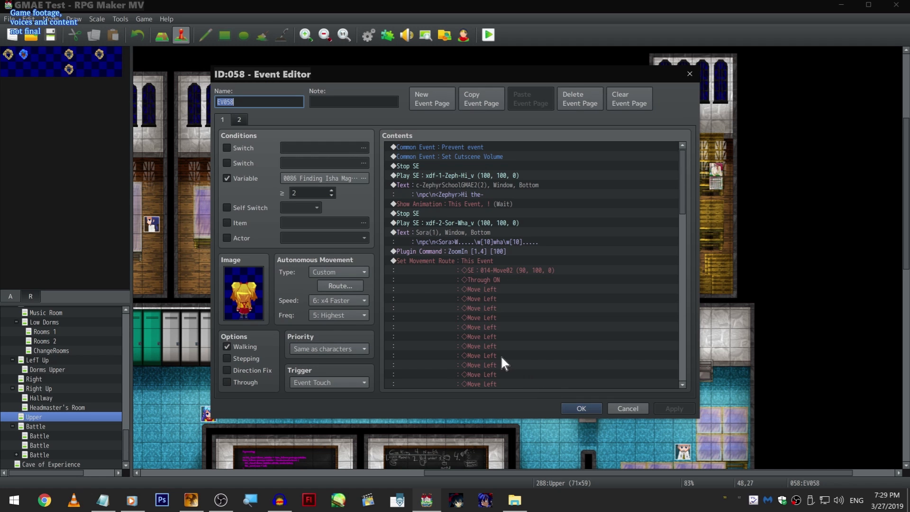
click(639, 409)
click(682, 301)
- Examine EV058's ZoomIn and movement route commands, view the Sora sprite sheet, and cancel out of the image selection and event
click(550, 212)
double_click(556, 398)
scroll(532, 278, down, 4)
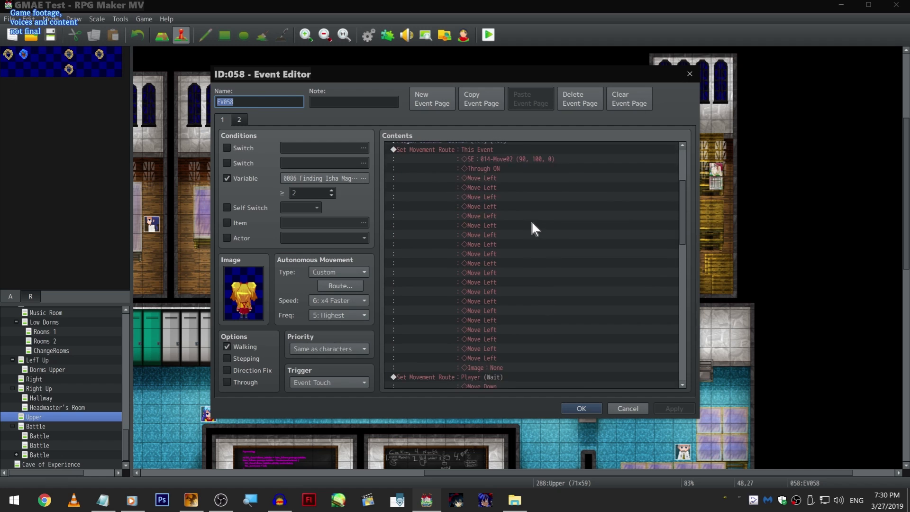
scroll(532, 223, up, 3)
right_click(528, 209)
click(487, 243)
click(485, 228)
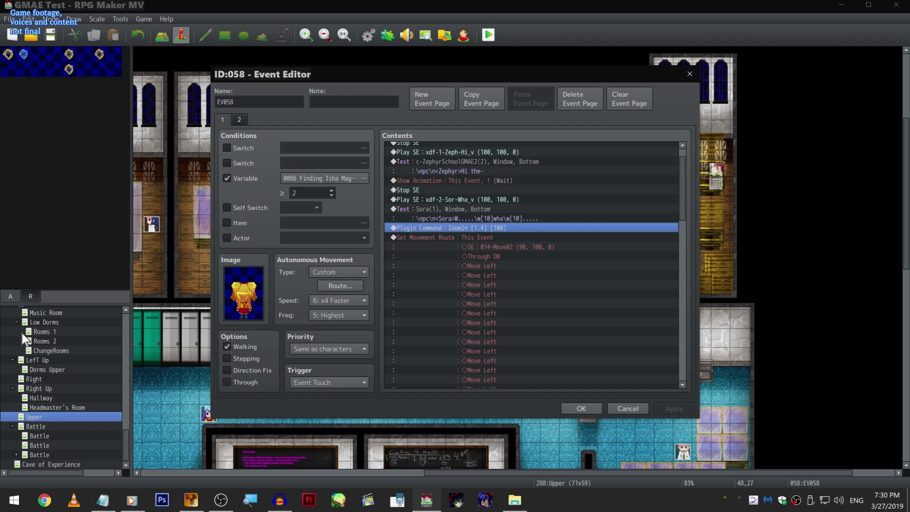
double_click(251, 297)
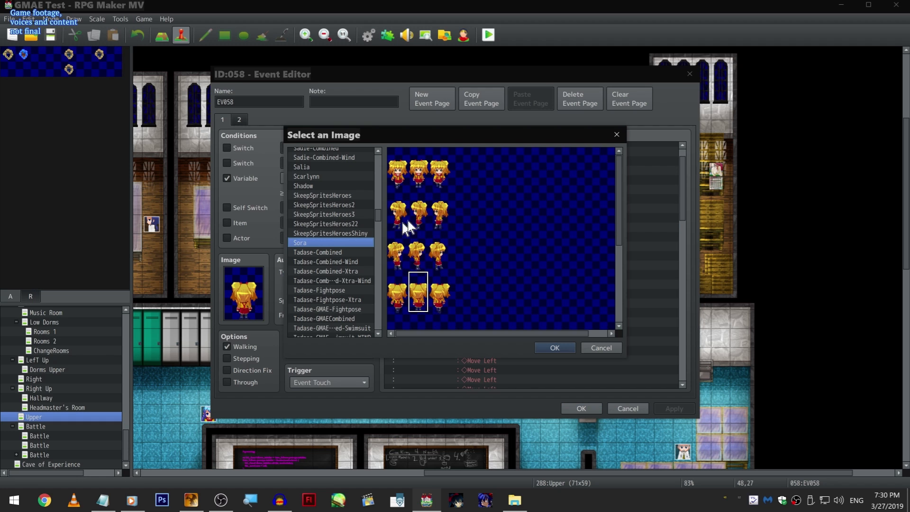
click(421, 184)
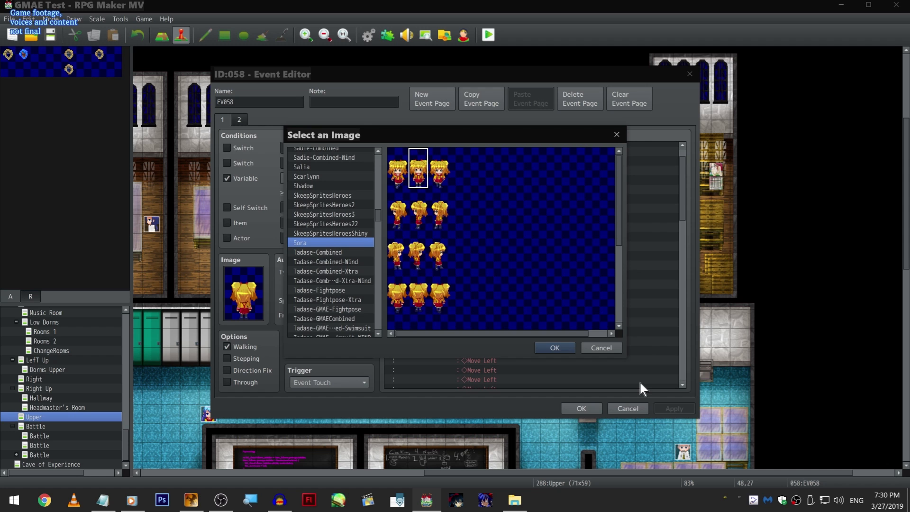
click(612, 353)
click(644, 408)
click(511, 243)
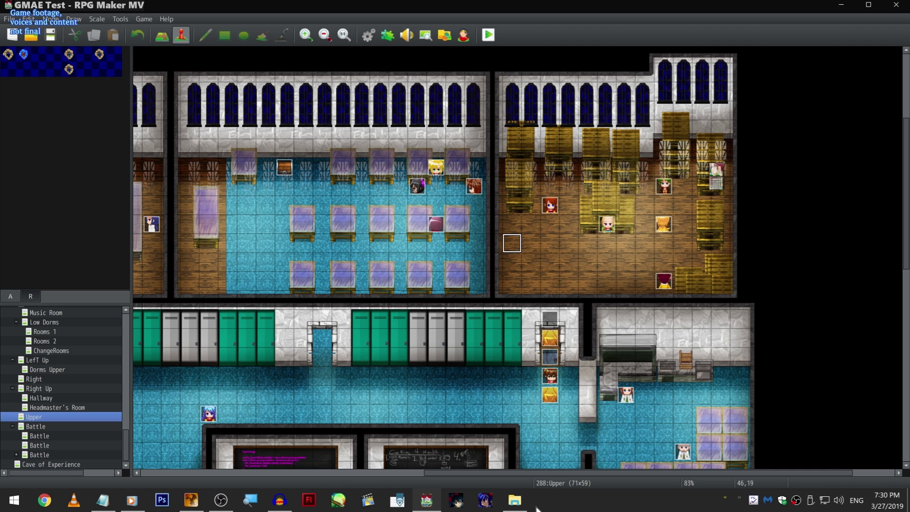
scroll(493, 154, down, 2)
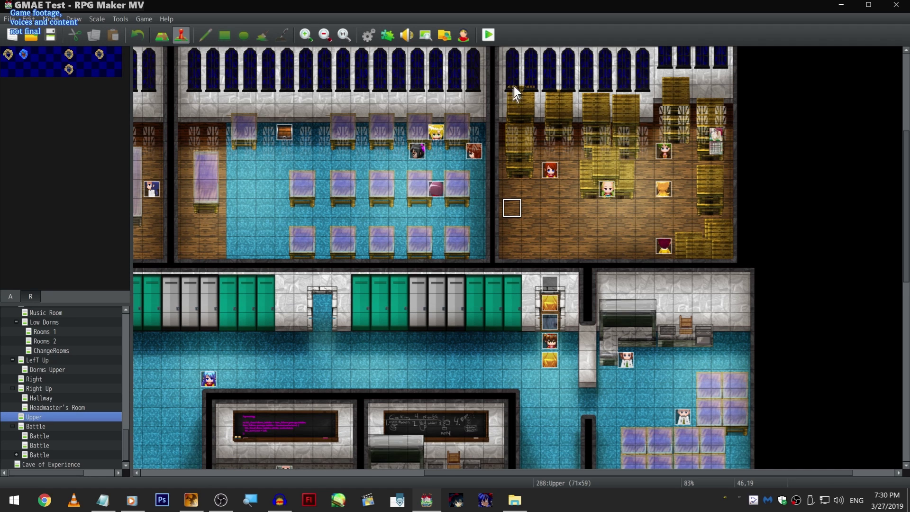
scroll(494, 143, up, 4)
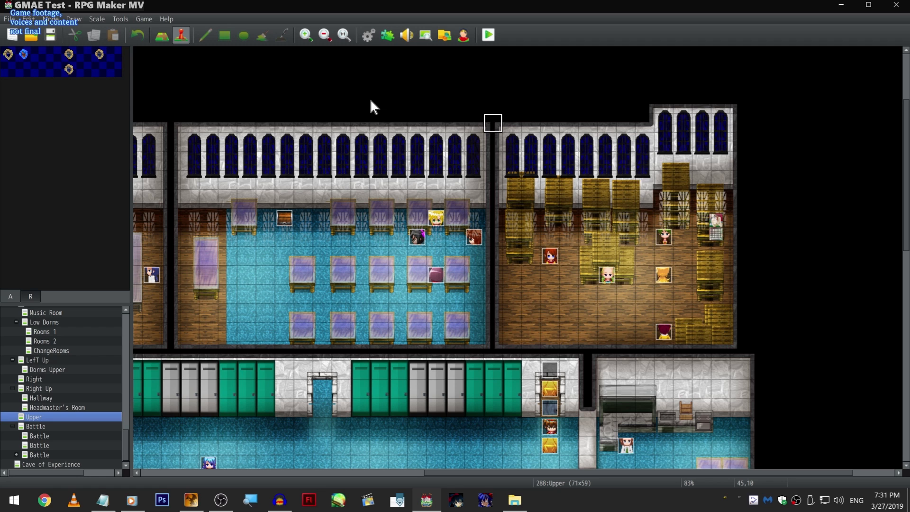
scroll(352, 321, down, 3)
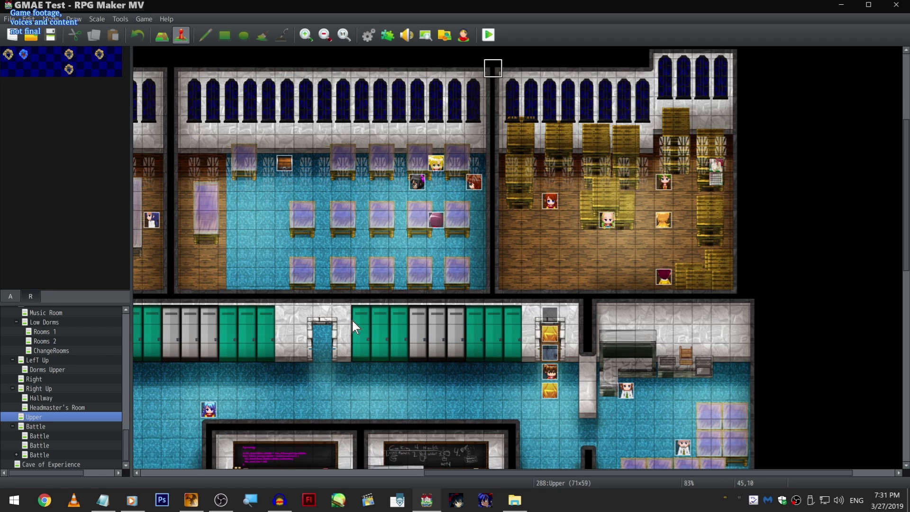
right_click(493, 295)
click(493, 292)
scroll(538, 343, down, 2)
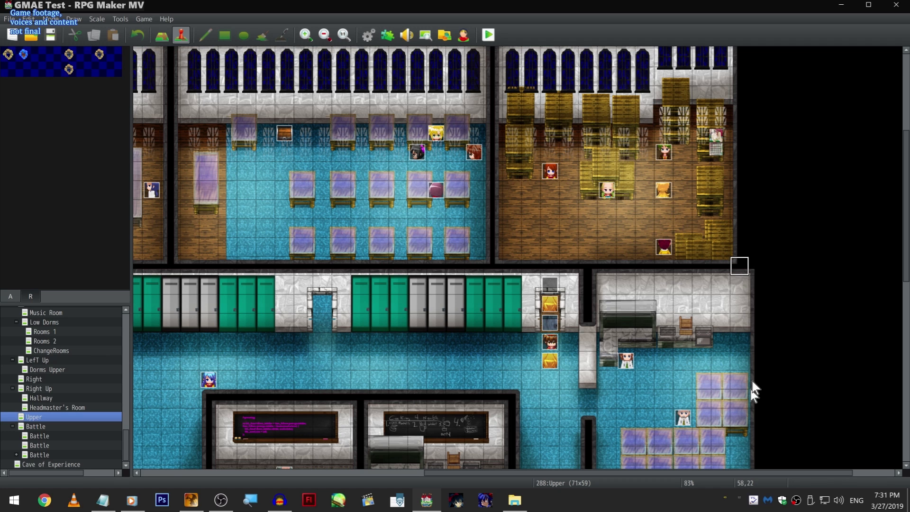
scroll(755, 375, down, 2)
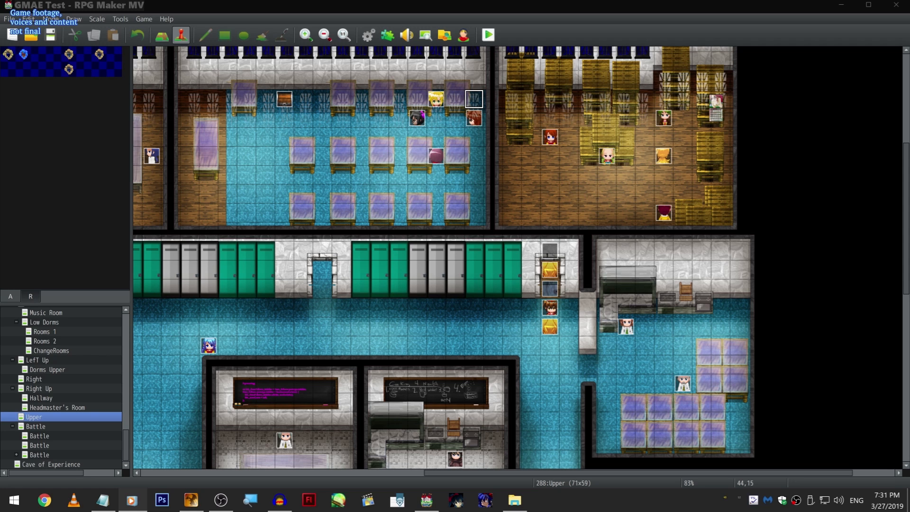
click(574, 7)
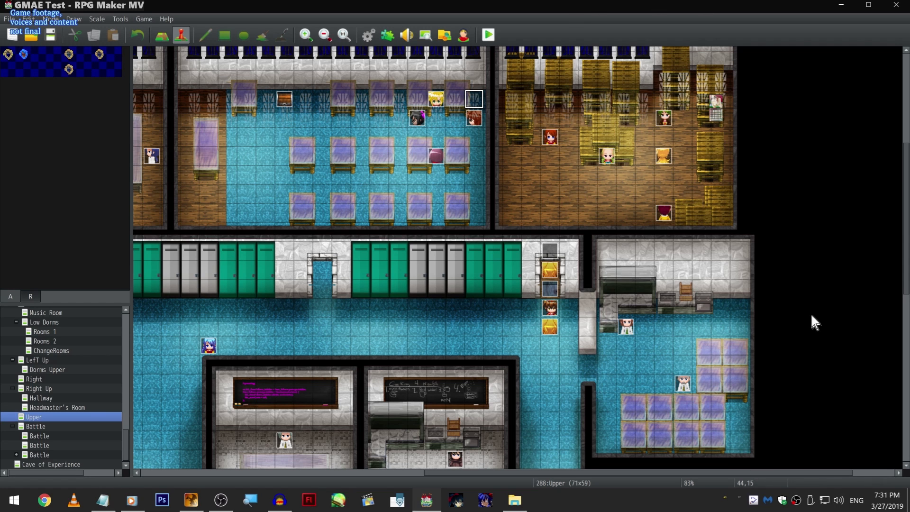
click(749, 233)
scroll(538, 462, up, 2)
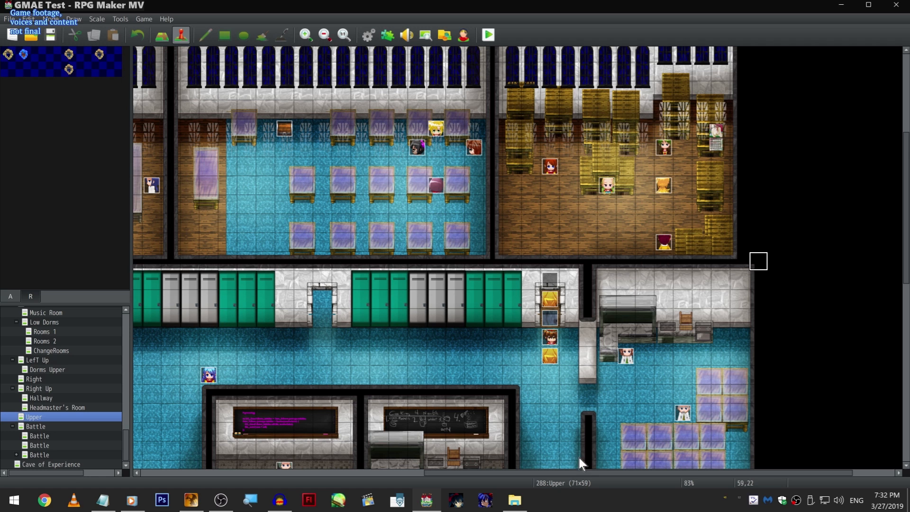
click(587, 412)
scroll(592, 247, up, 2)
scroll(622, 306, down, 7)
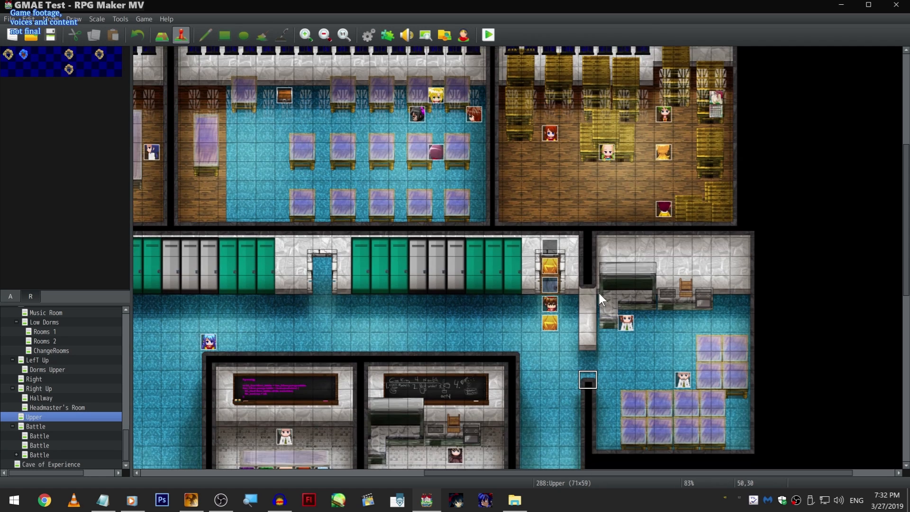
scroll(556, 260, up, 5)
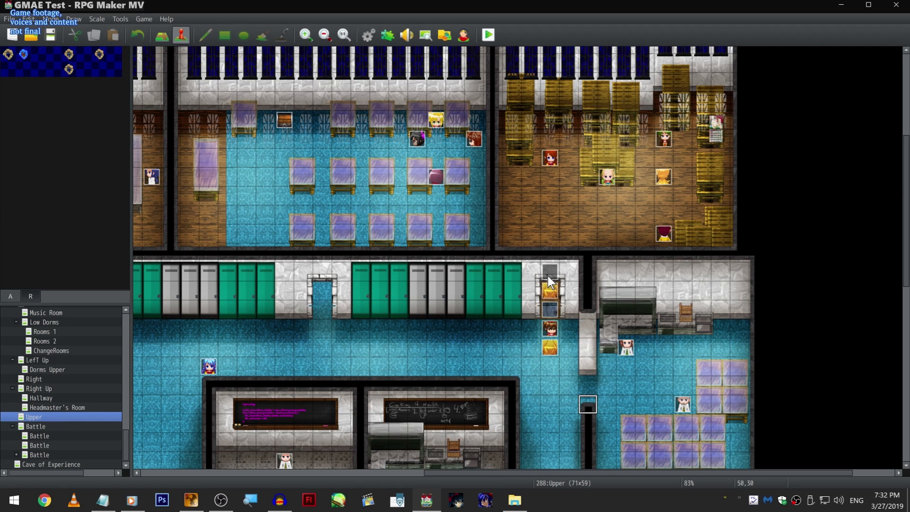
- View page 1 of EV059 in the storage room doorway and of EV048 just below it, closing both without changes
double_click(549, 290)
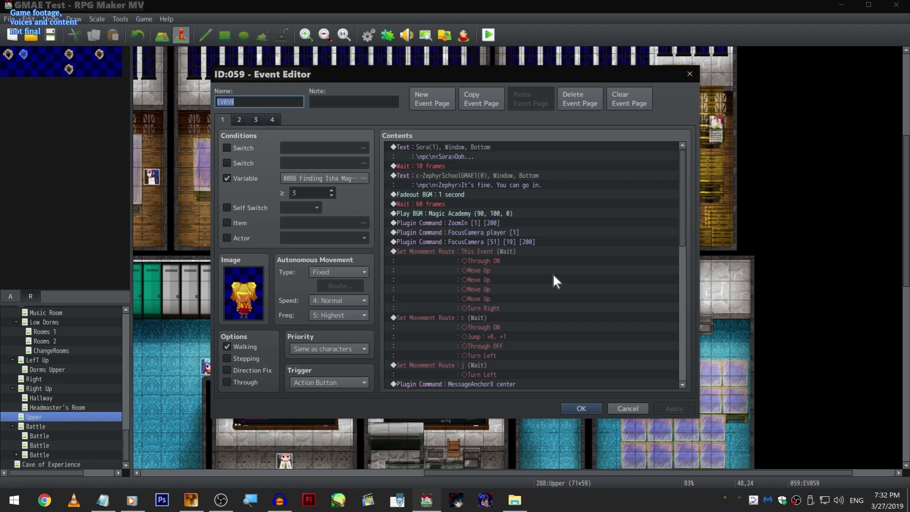
scroll(553, 273, down, 4)
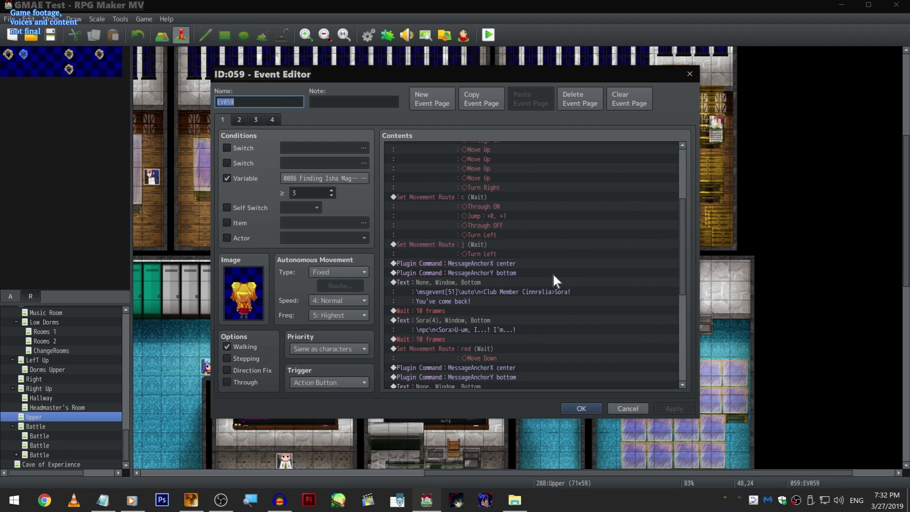
click(632, 412)
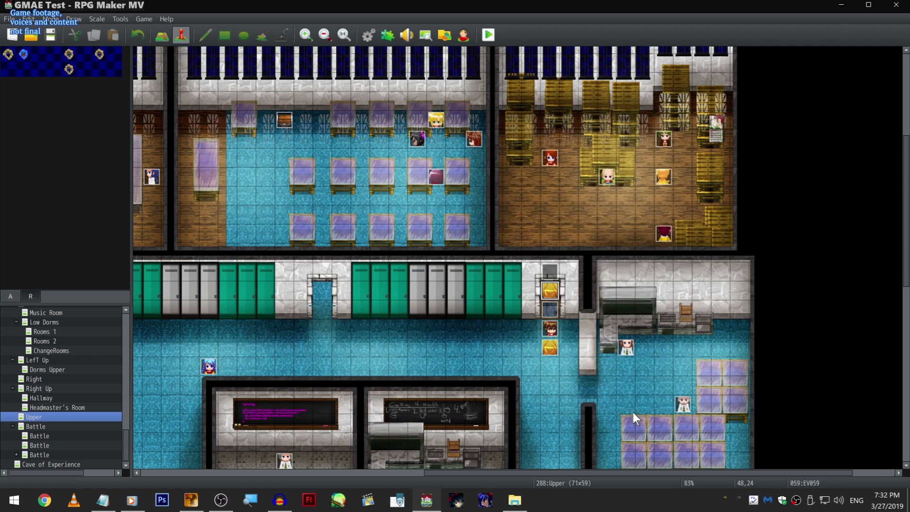
double_click(550, 328)
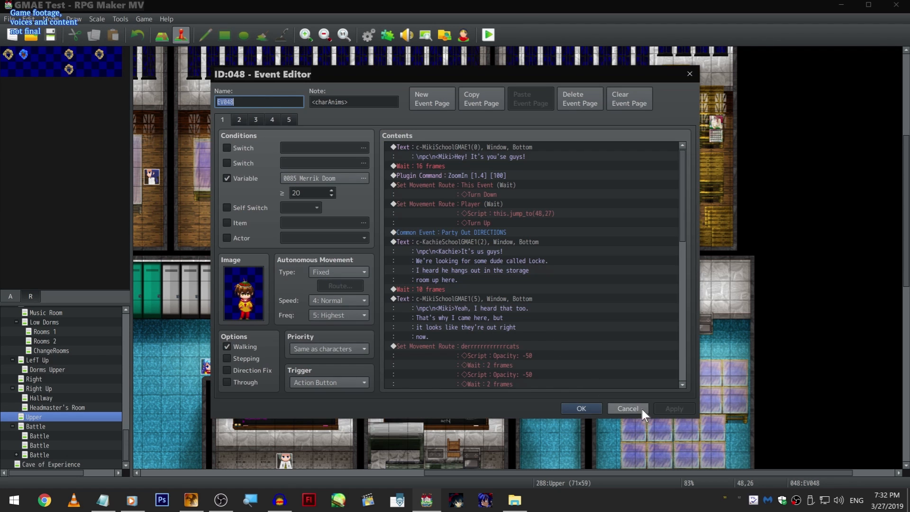
click(642, 410)
- Reopen EV058 below EV048 and examine its Play SE voice commands alongside the dialogue and movement routes
double_click(545, 344)
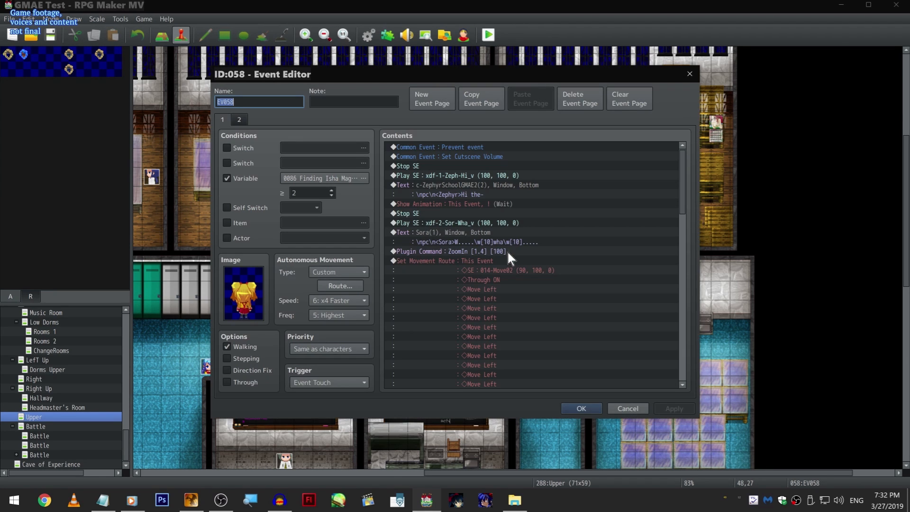
click(497, 219)
click(496, 176)
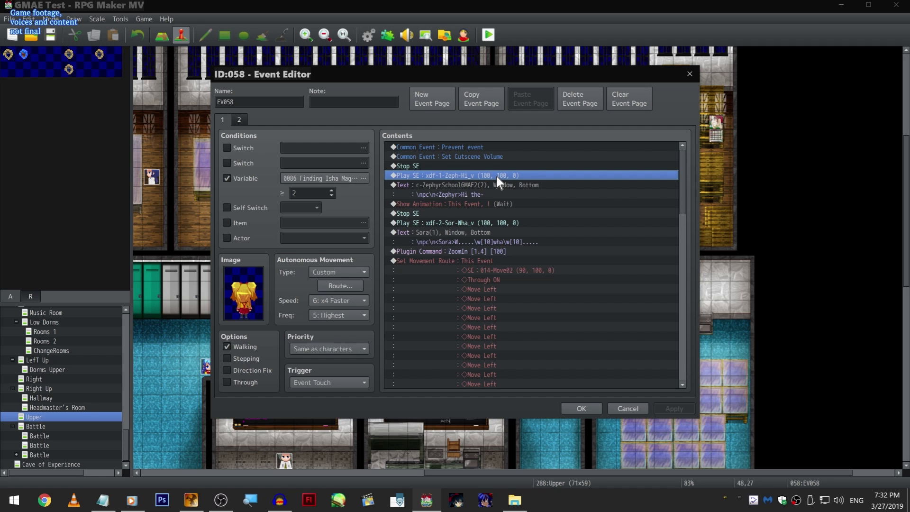
scroll(496, 178, down, 10)
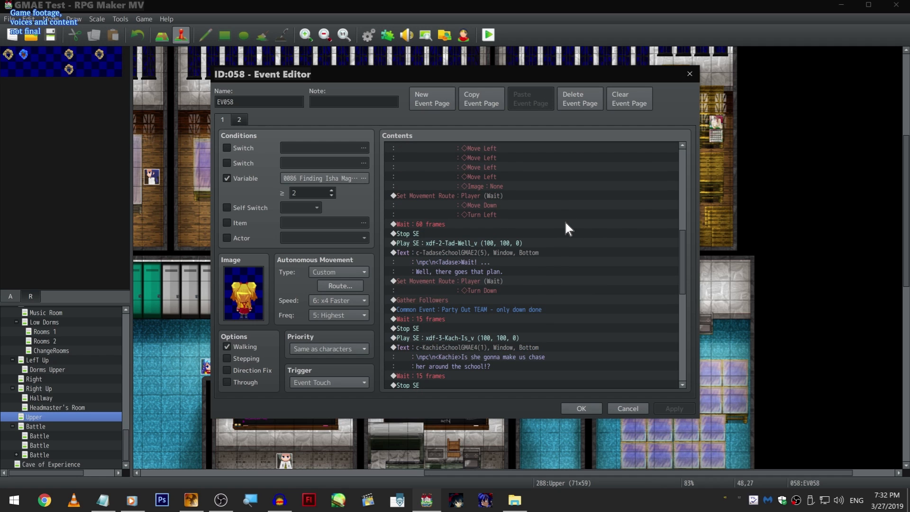
- Open EV058's xdf-2-Tad-Well_v Play SE command, browse the sound effect list down to the zzzzSkill files, and cancel the selection
right_click(542, 245)
click(551, 261)
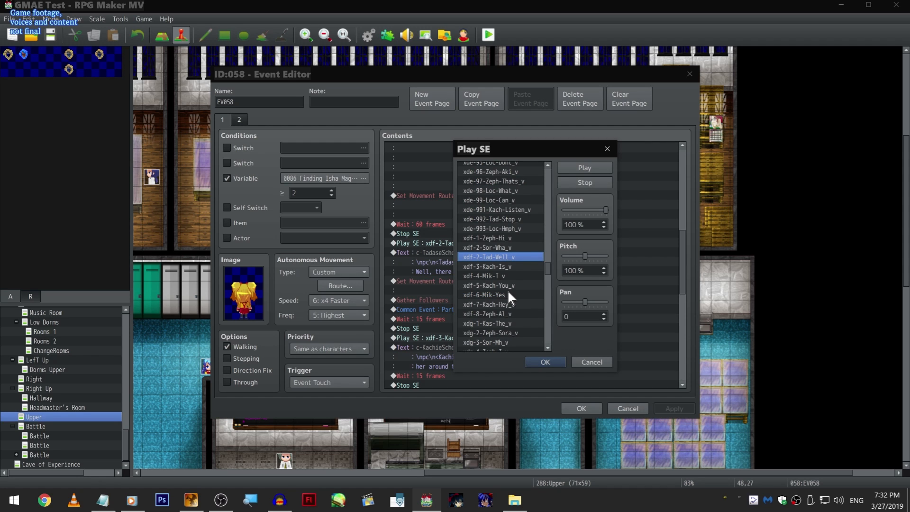
drag(548, 266, 550, 355)
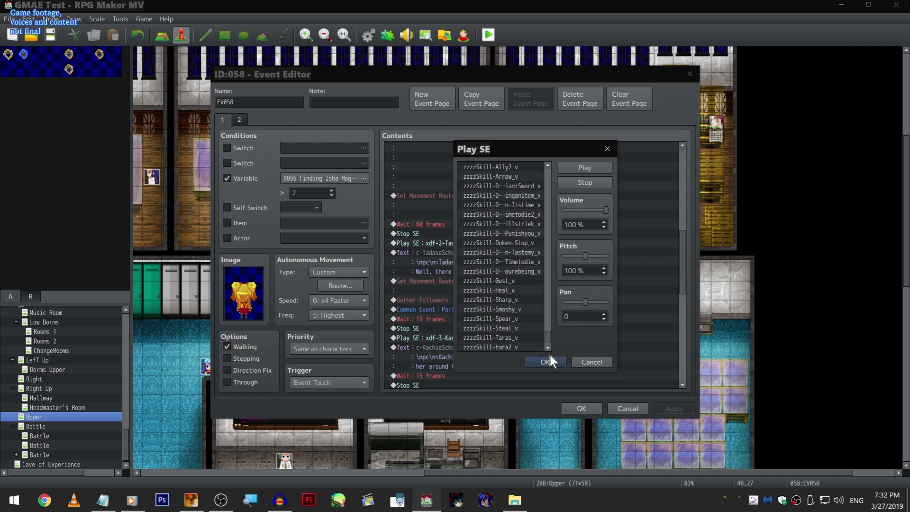
scroll(493, 218, up, 10)
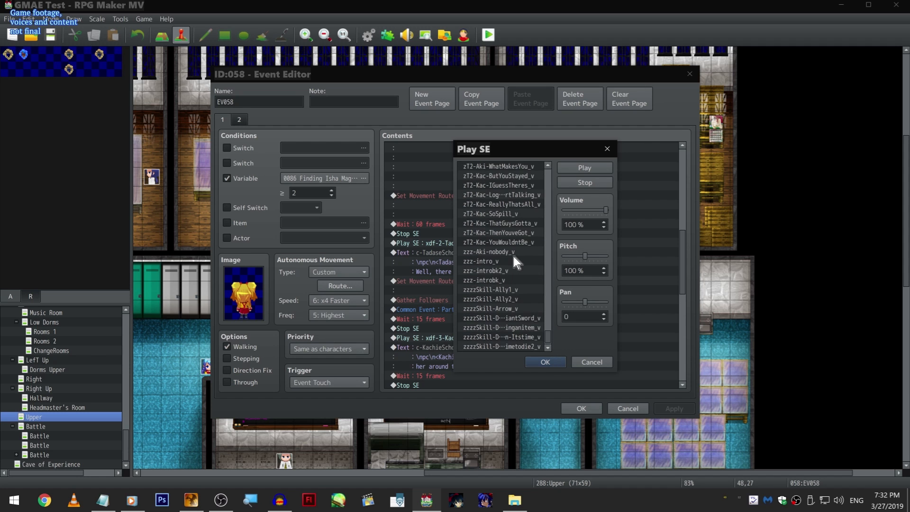
scroll(539, 261, up, 2)
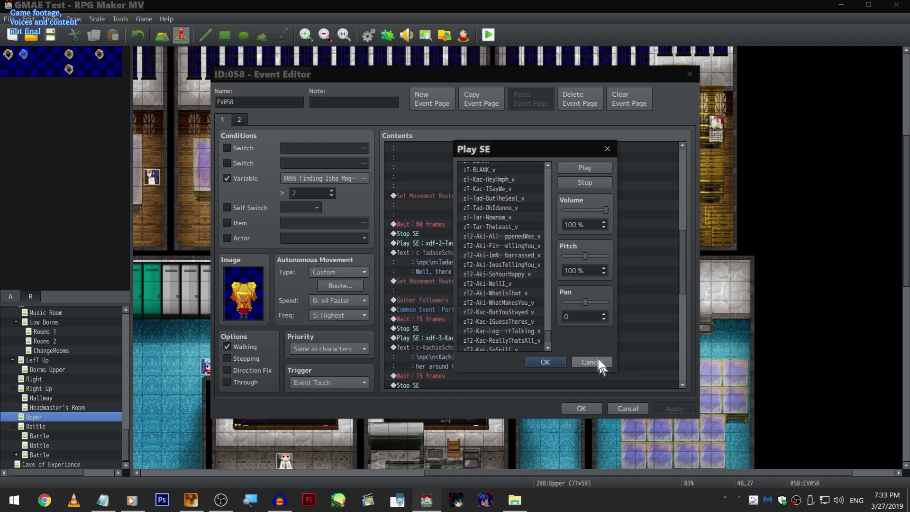
click(592, 363)
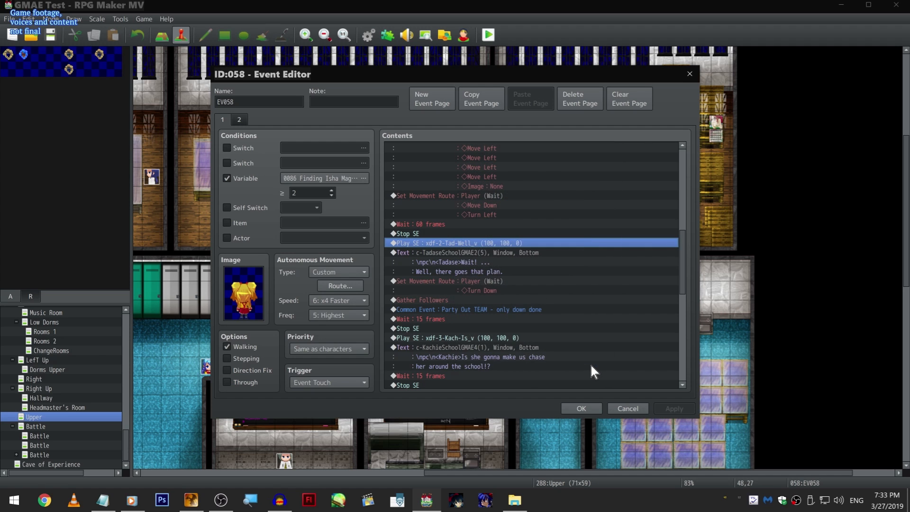
- Examine the voiced dialogue following xdf-2-Tad-Well_v in EV058, and close the event
scroll(549, 345, down, 2)
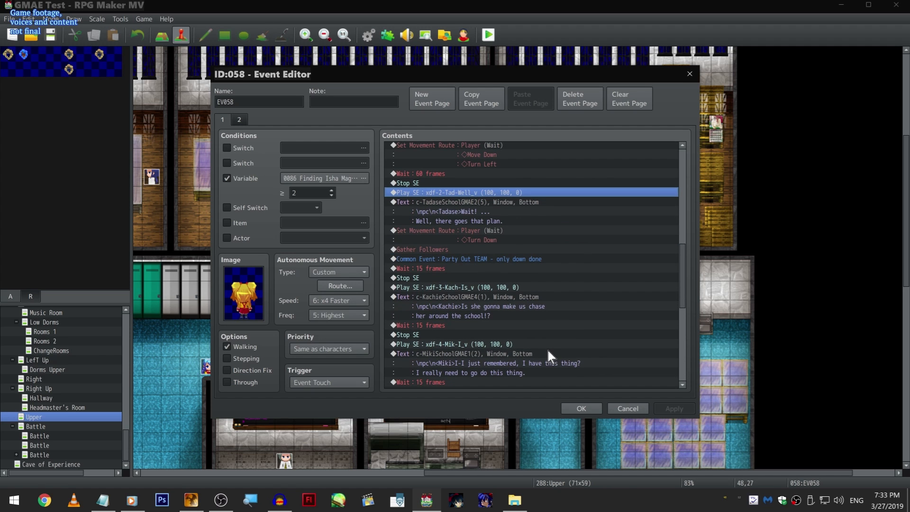
scroll(549, 346, down, 3)
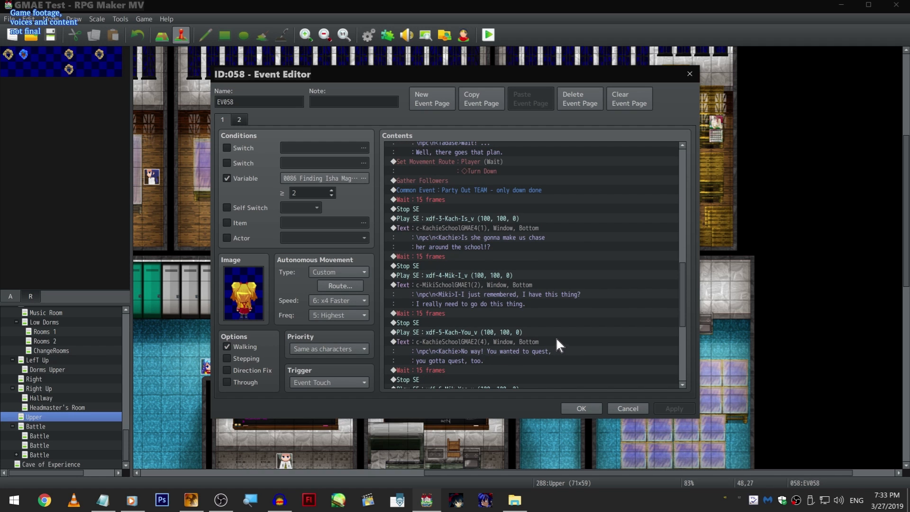
scroll(557, 341, up, 2)
click(488, 253)
click(582, 407)
click(454, 295)
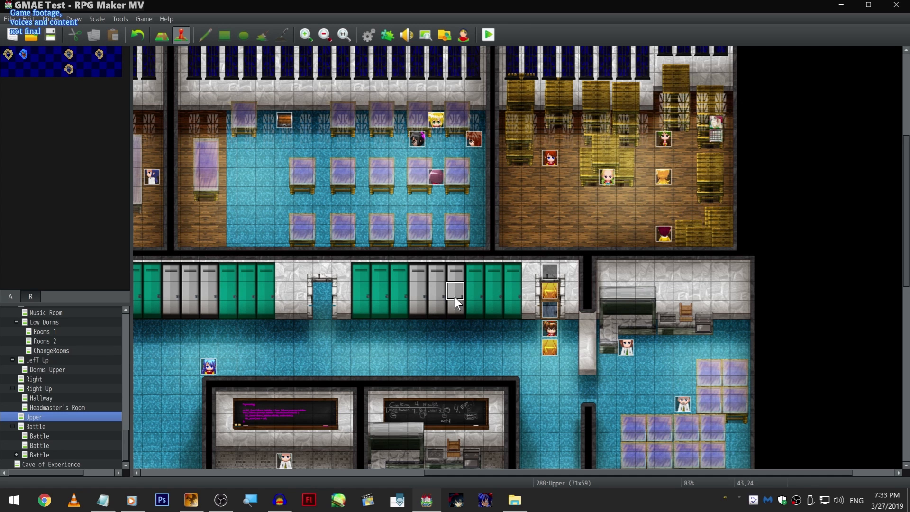
right_click(454, 297)
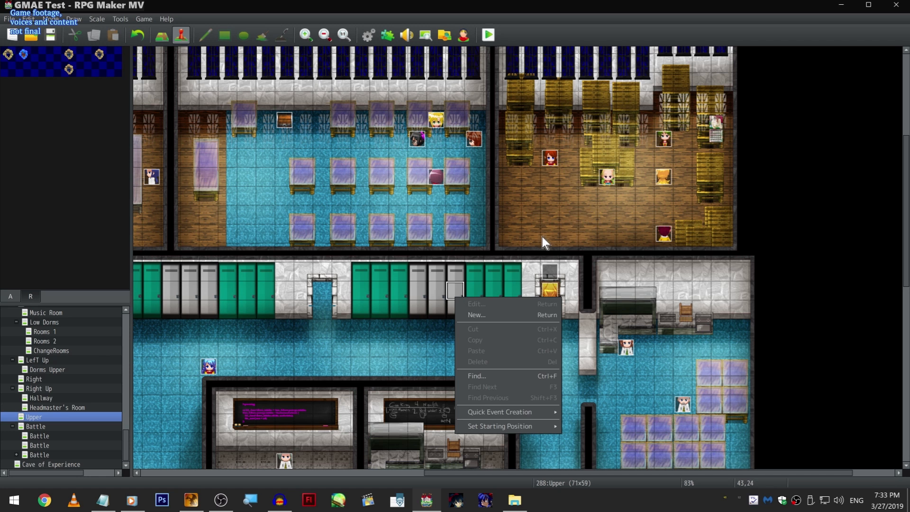
click(531, 217)
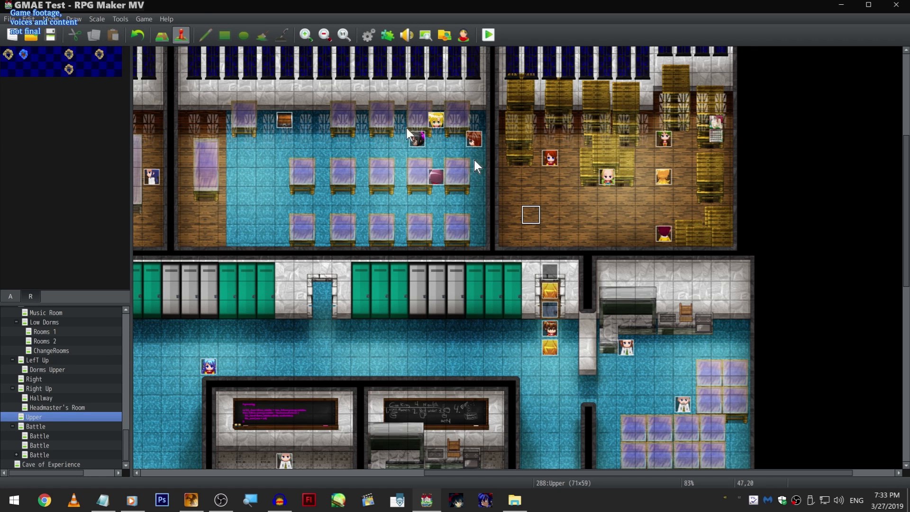
- Open the game project's folder in the file explorer and go to its audio/se folder
click(144, 19)
click(152, 46)
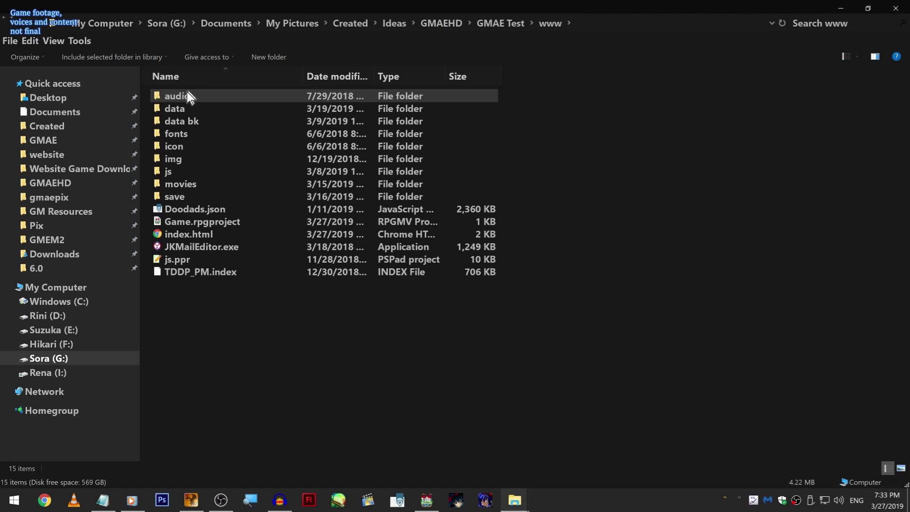
double_click(183, 95)
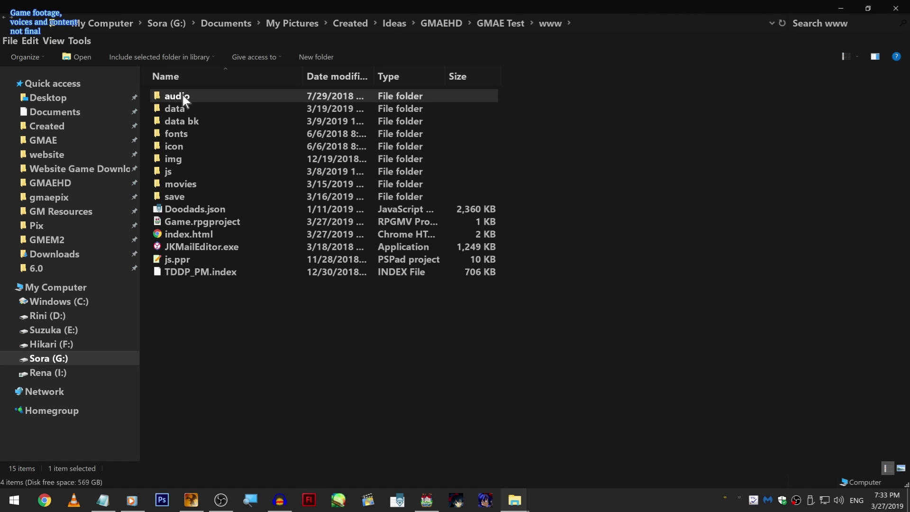
click(208, 137)
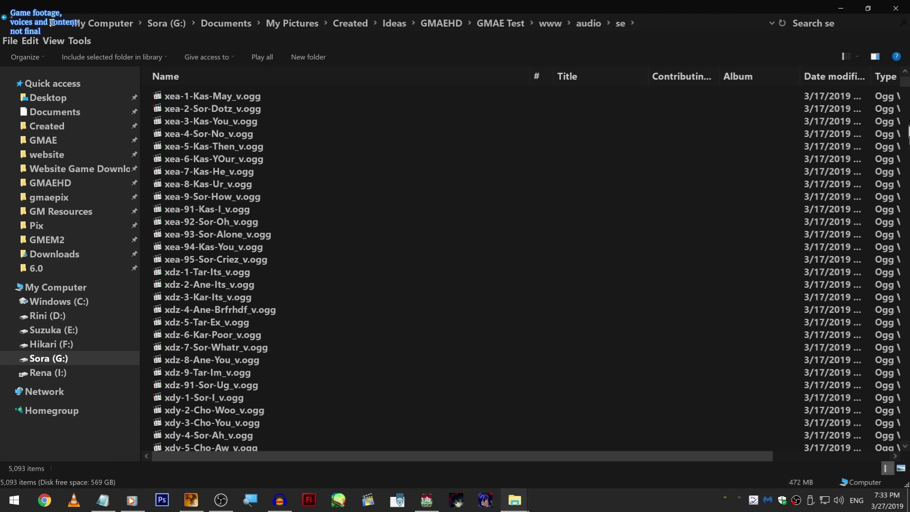
- Examine the sound effect and voice files throughout the se folder
scroll(905, 113, down, 20)
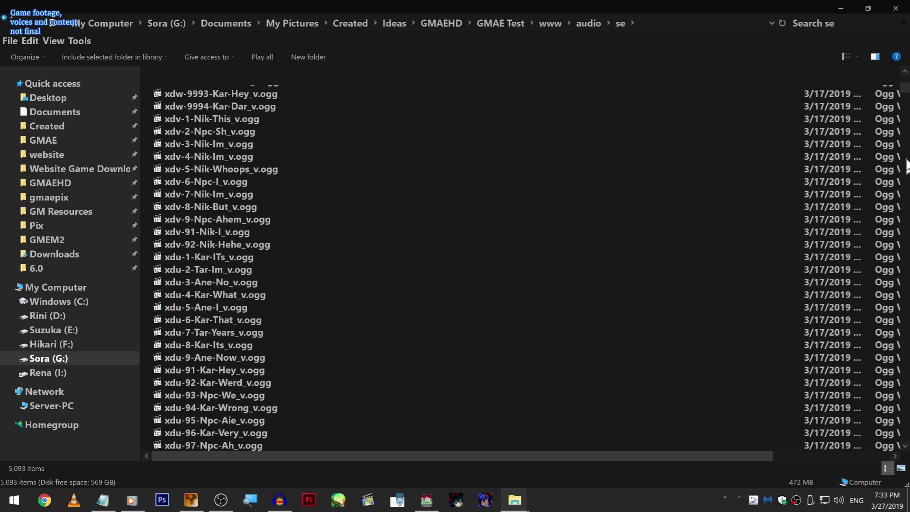
drag(906, 104, 907, 467)
click(286, 420)
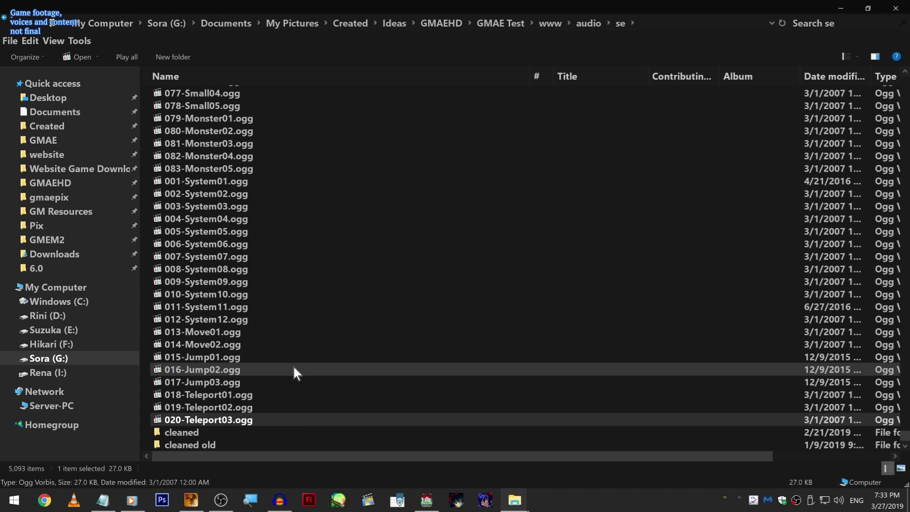
scroll(289, 361, up, 20)
scroll(284, 356, up, 15)
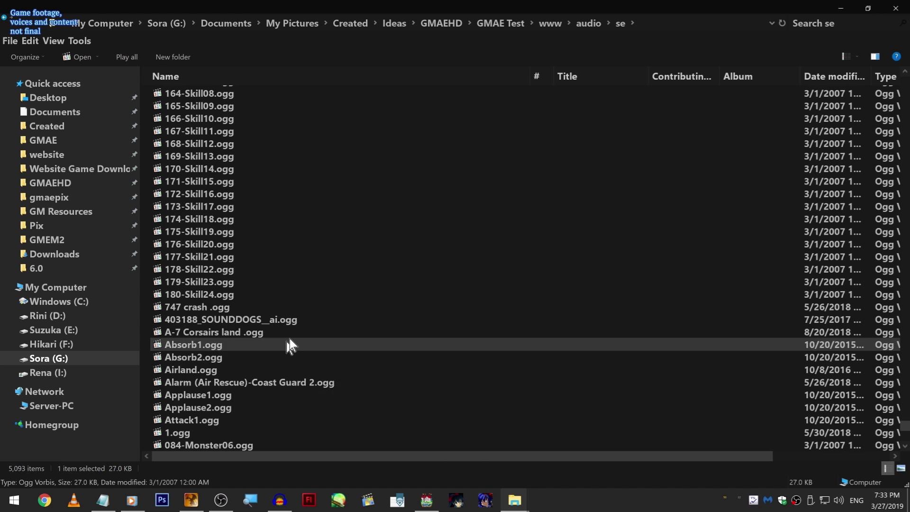
scroll(284, 273, up, 13)
scroll(267, 230, up, 14)
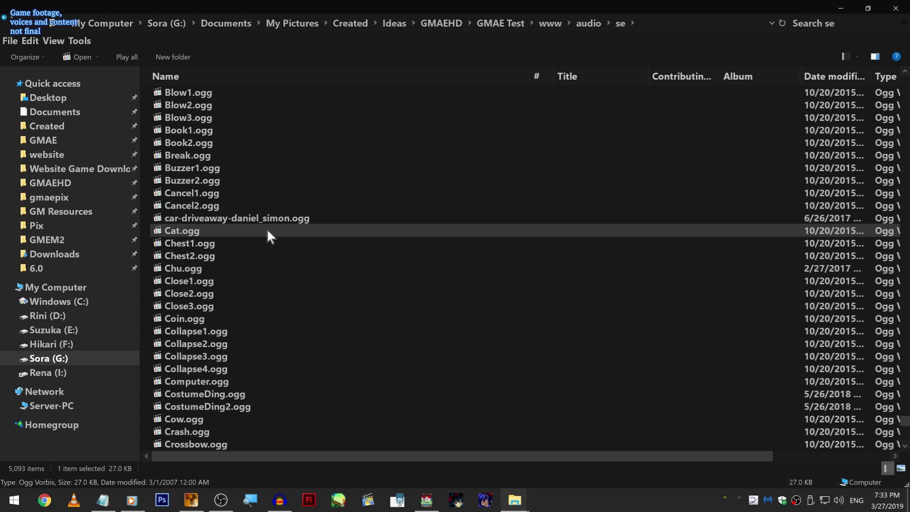
scroll(268, 230, up, 15)
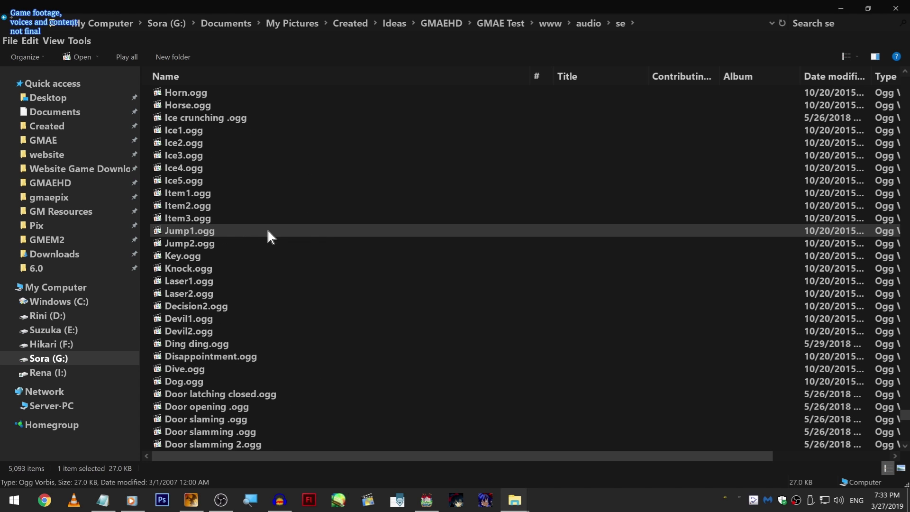
scroll(278, 240, up, 8)
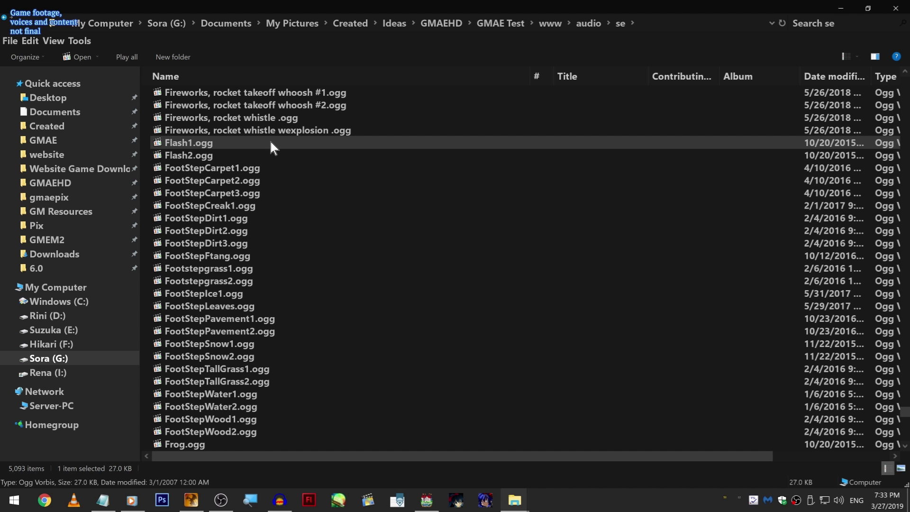
scroll(287, 172, up, 8)
scroll(288, 173, up, 16)
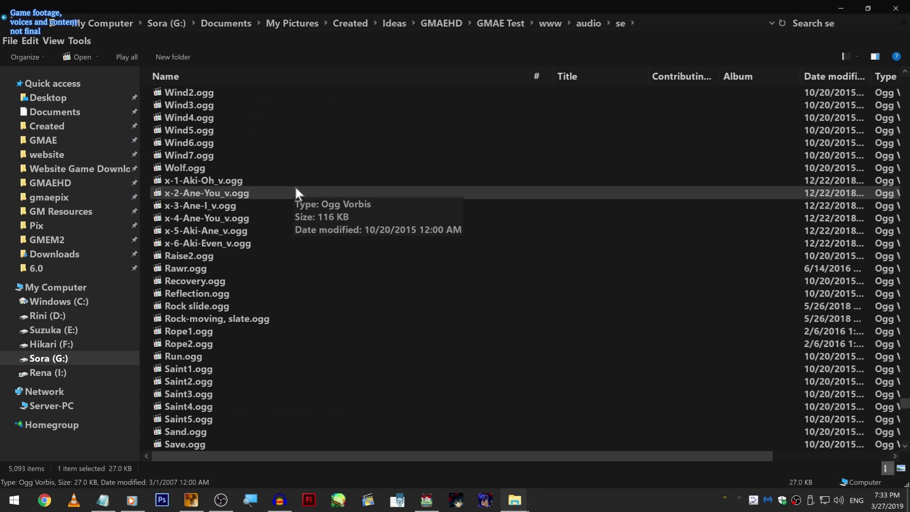
scroll(294, 196, up, 15)
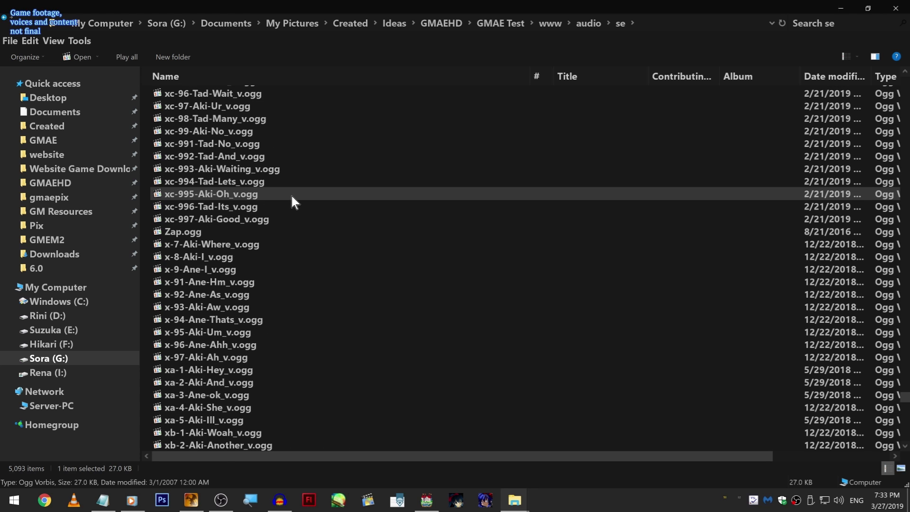
- Select the sound files from Thunder1.ogg through 020-Teleport03.ogg, view their combined properties, close them, and clear the multiple selection
scroll(291, 197, down, 9)
shift+click(240, 358)
right_click(246, 422)
click(247, 419)
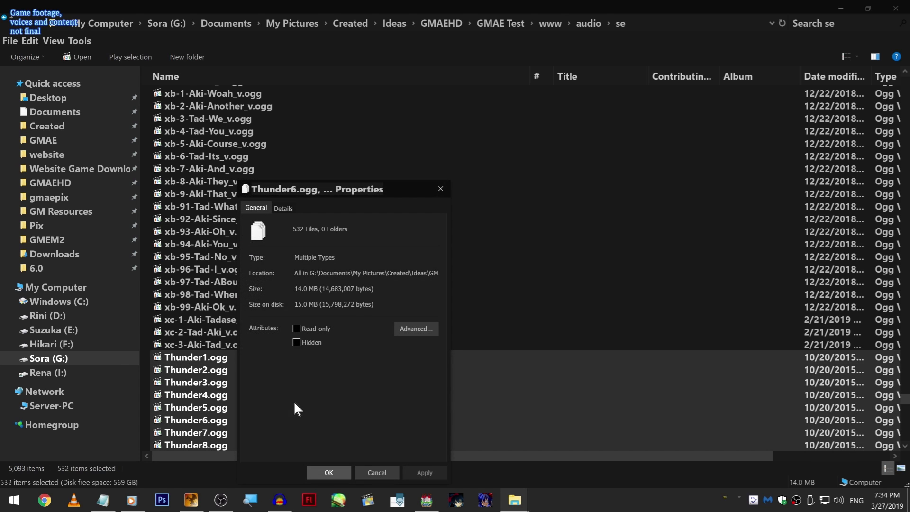
click(439, 188)
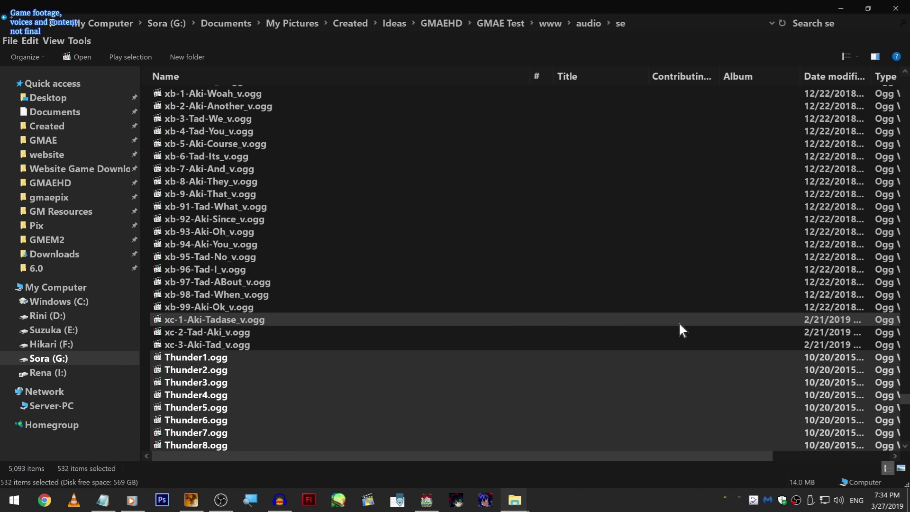
click(567, 342)
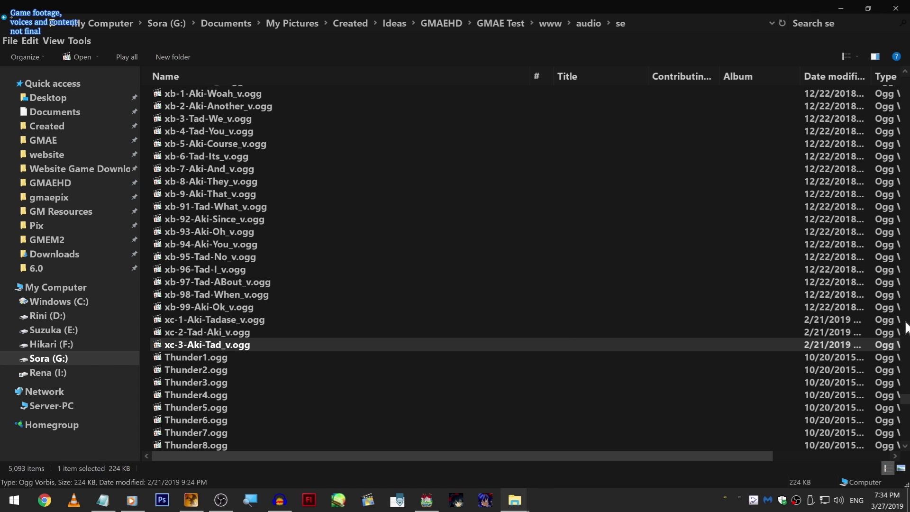
click(906, 424)
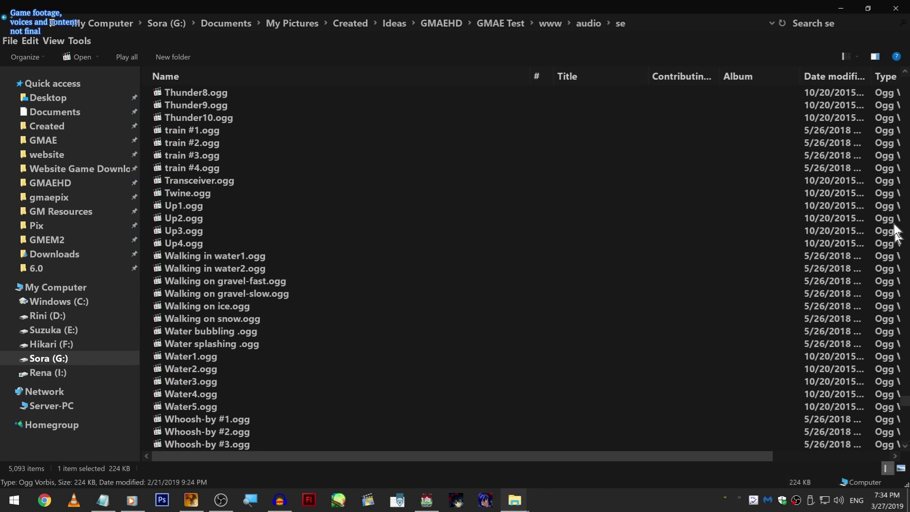
scroll(777, 253, up, 6)
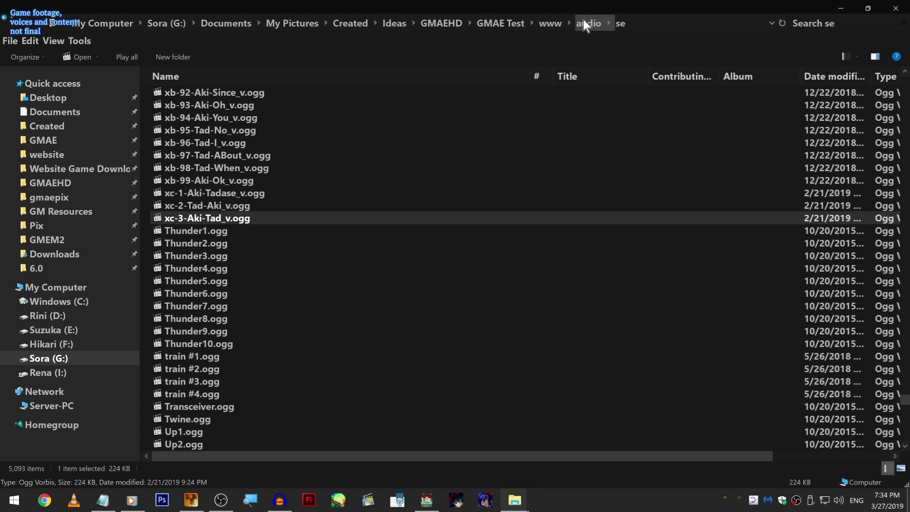
- Switch to RPG Maker MV, search the Plugin Manager's plugin list for "test", and close the search
click(426, 500)
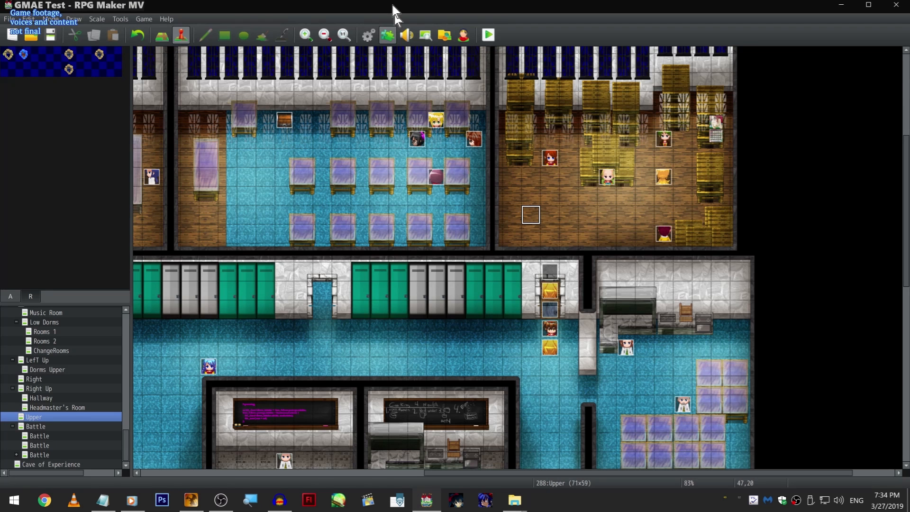
click(388, 36)
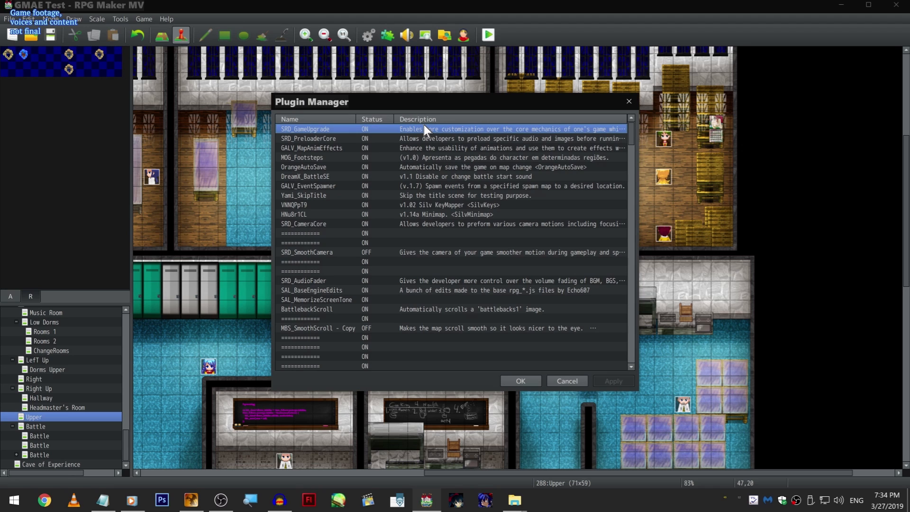
key(ctrl+f)
text(tests)
key(Return)
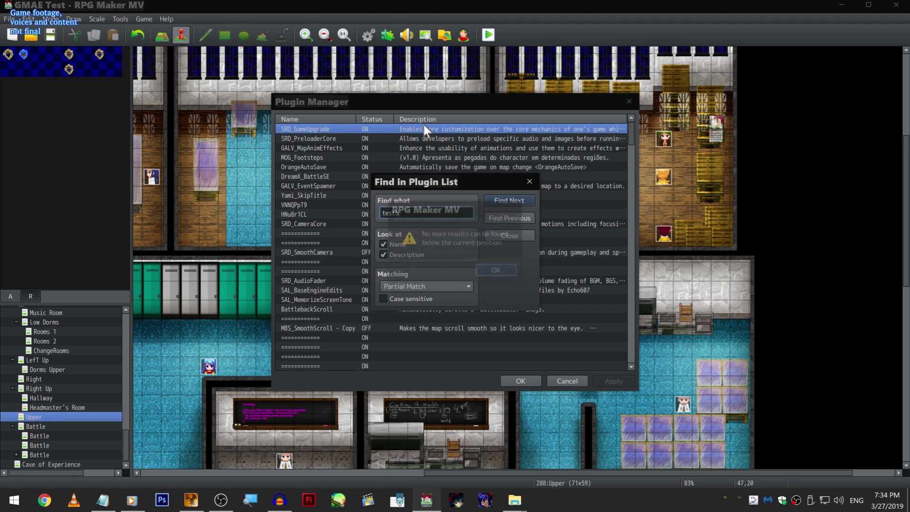
key(Return)
key(Return)
key(Return)
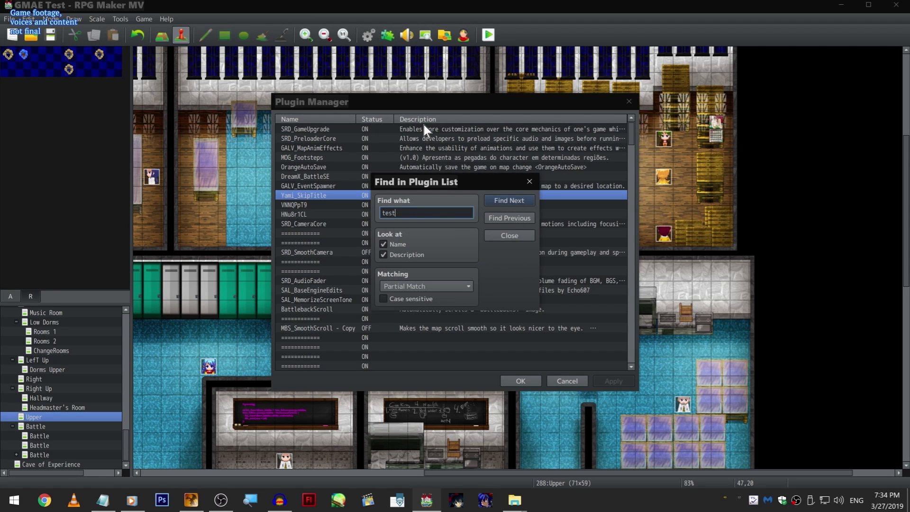
key(Return)
key(Return)
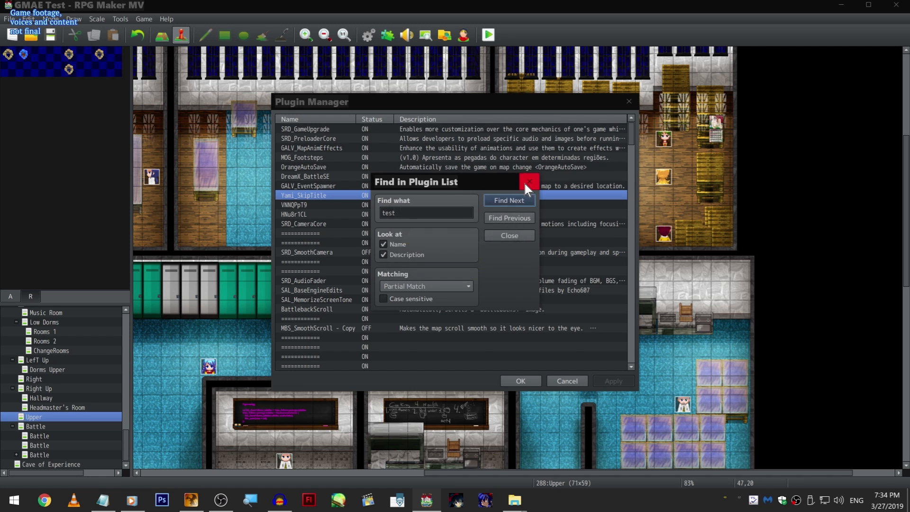
click(525, 182)
- View the SAL_PictureFolder plugin's Show Picture Prefix parameter, and close the plugin settings and Plugin Manager without changes
click(391, 223)
key(End)
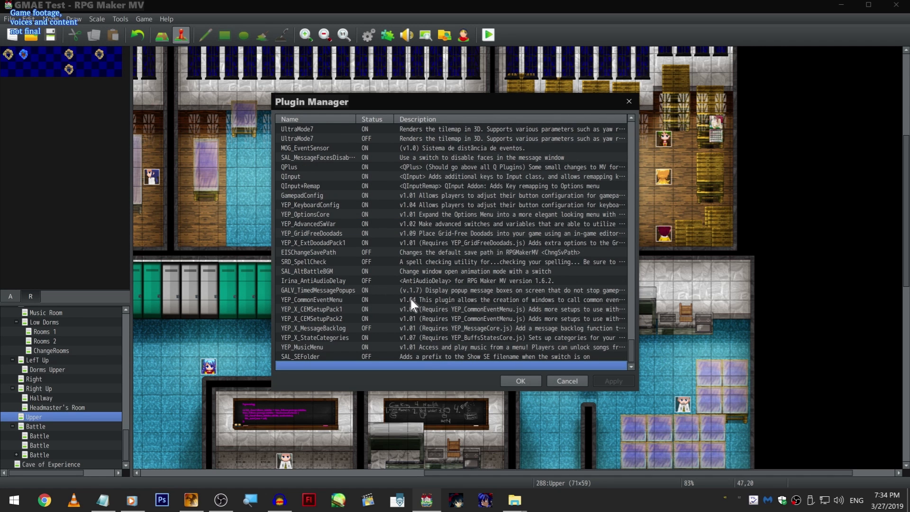
scroll(424, 346, up, 5)
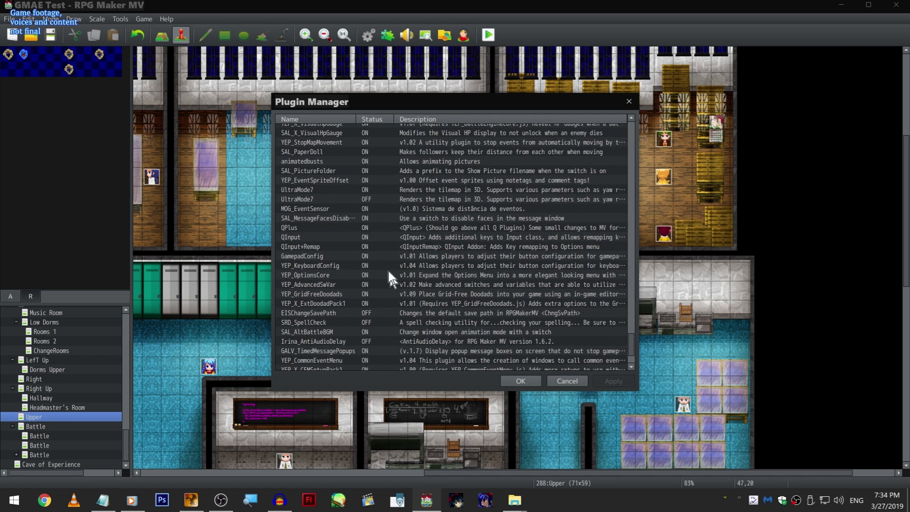
double_click(385, 245)
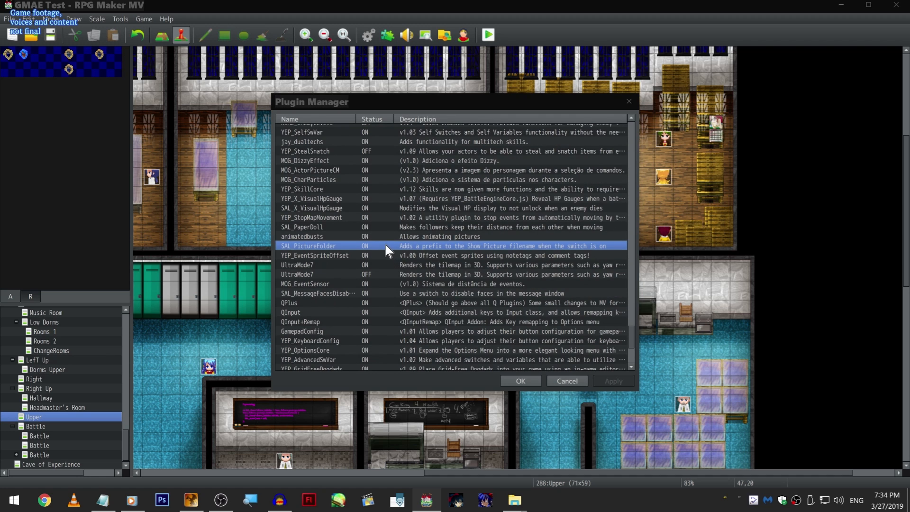
drag(592, 92, 482, 100)
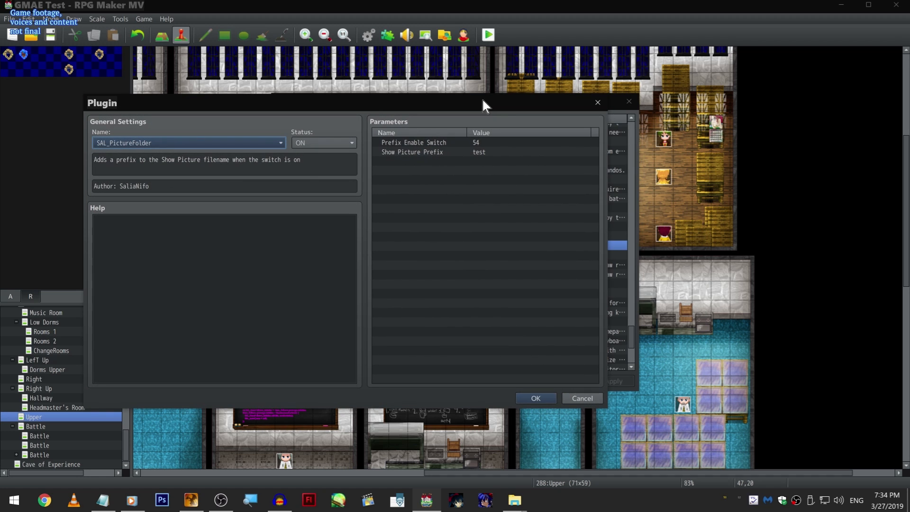
click(512, 152)
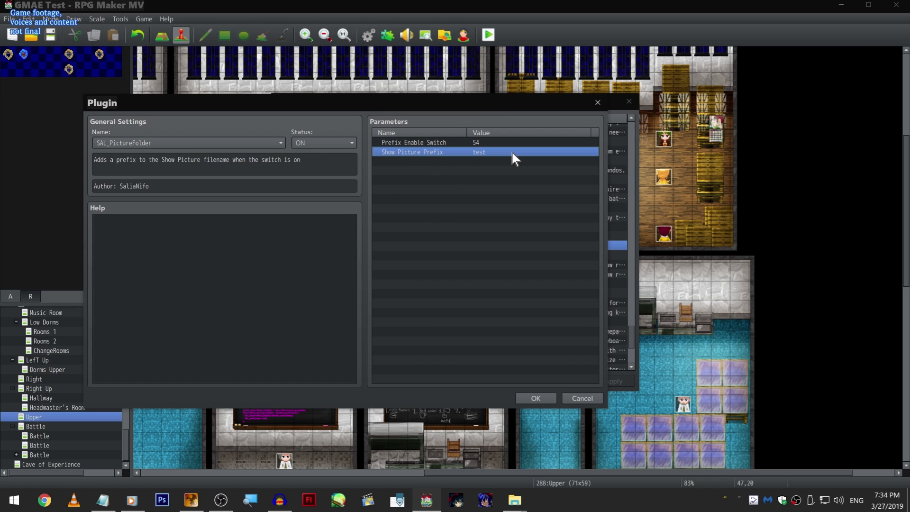
double_click(512, 153)
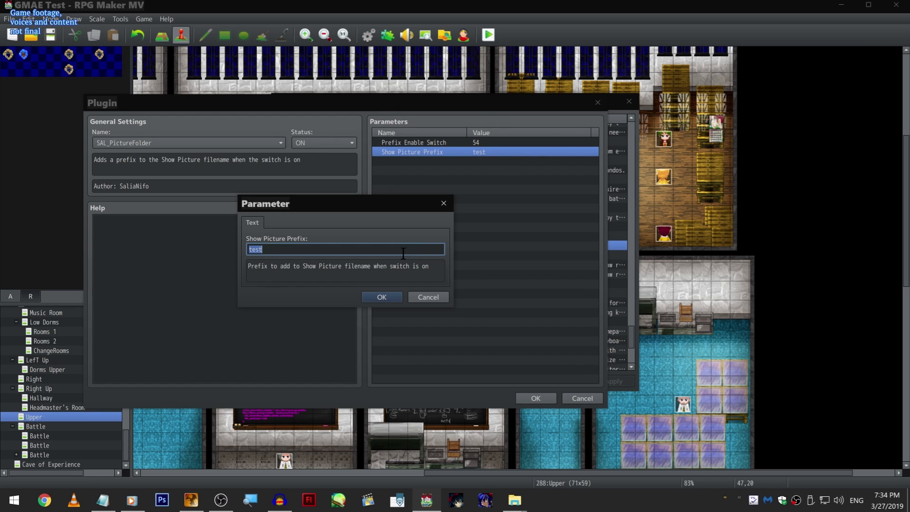
click(418, 292)
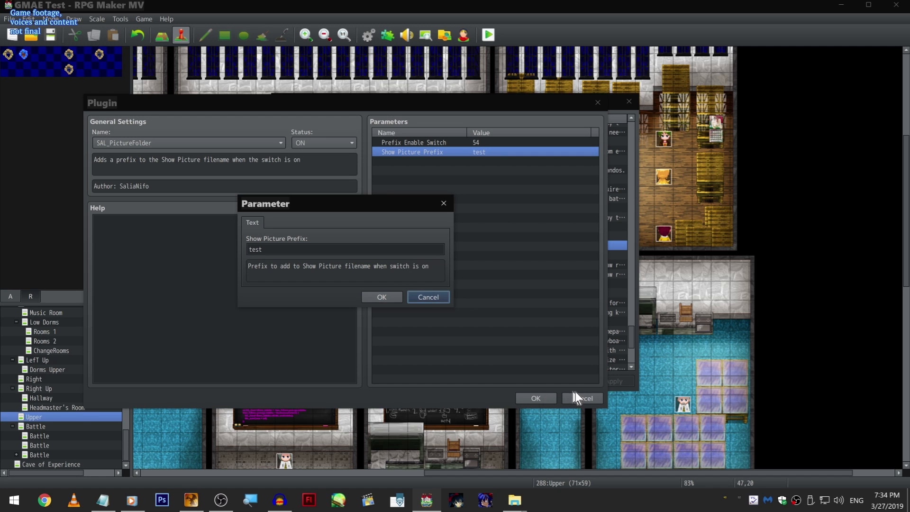
click(412, 300)
click(584, 403)
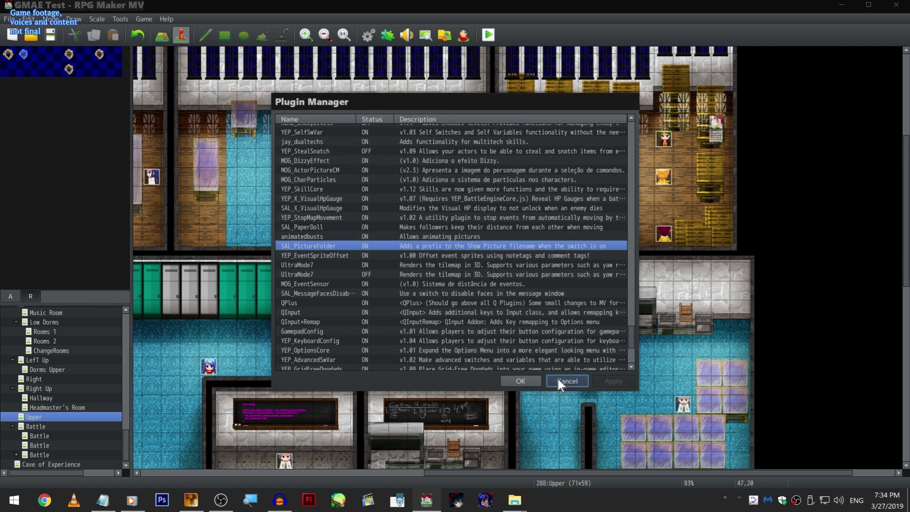
click(557, 377)
- Start a Show Picture command in a new event on the Upper map and search its image list for "sora"
double_click(382, 216)
double_click(444, 164)
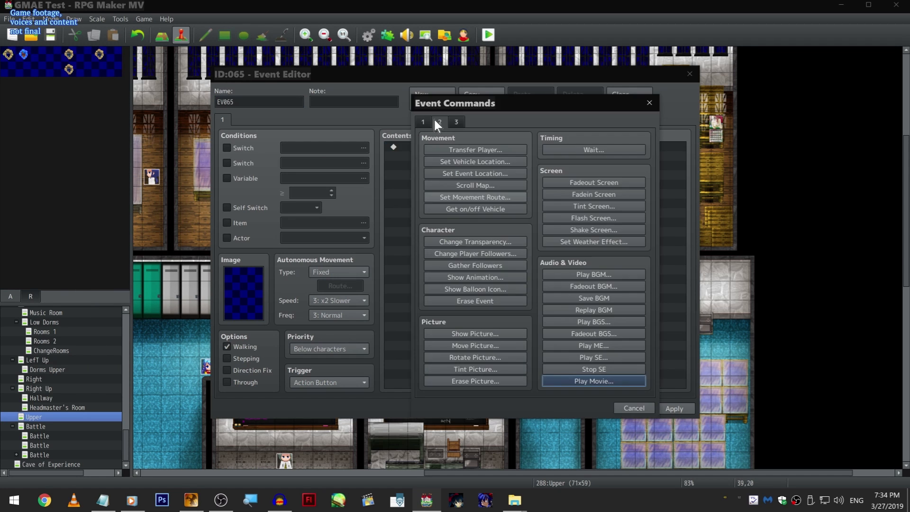
click(519, 334)
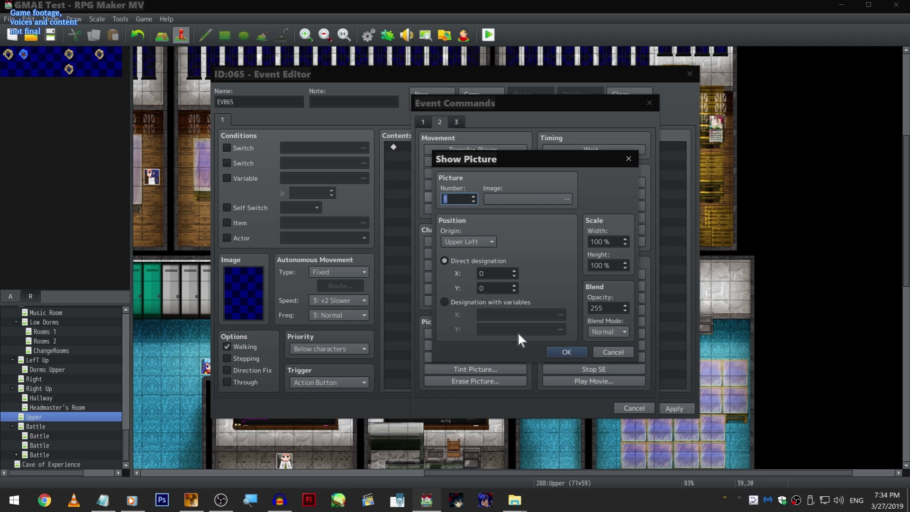
key(Tab)
key(Return)
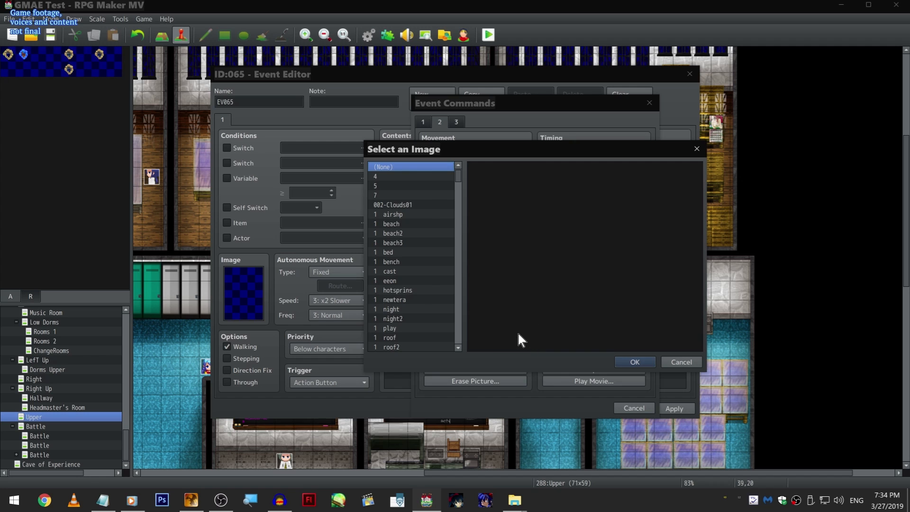
key(ctrl+f)
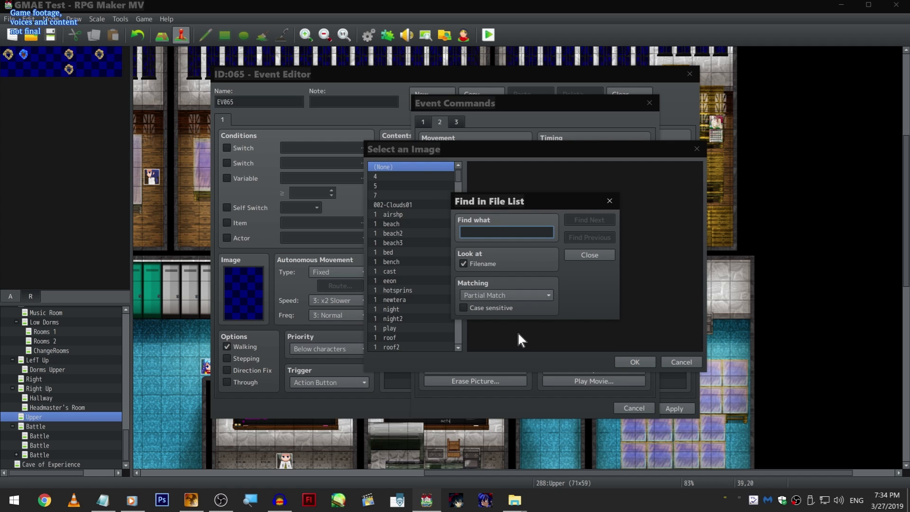
text(sora)
key(Return)
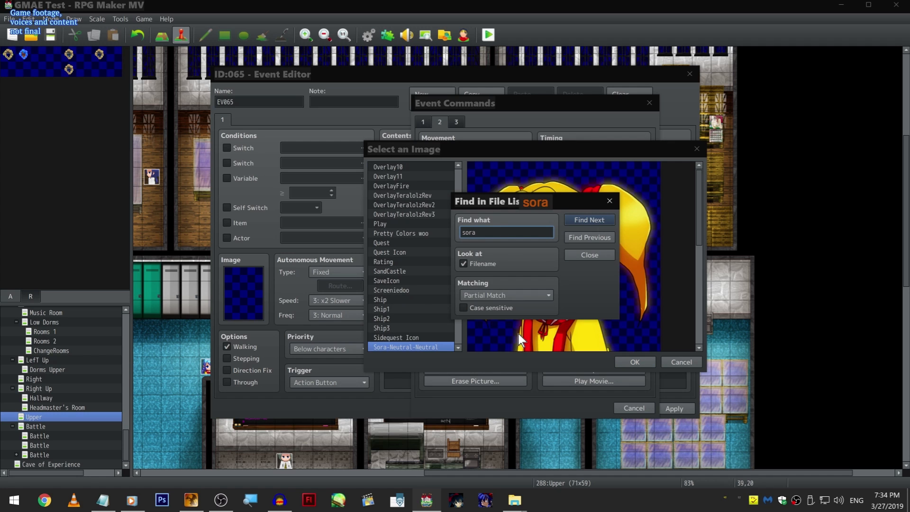
- Close the search and examine the Sora-Neutral-Neutral portrait at full height in the image preview
click(609, 256)
scroll(610, 290, down, 1)
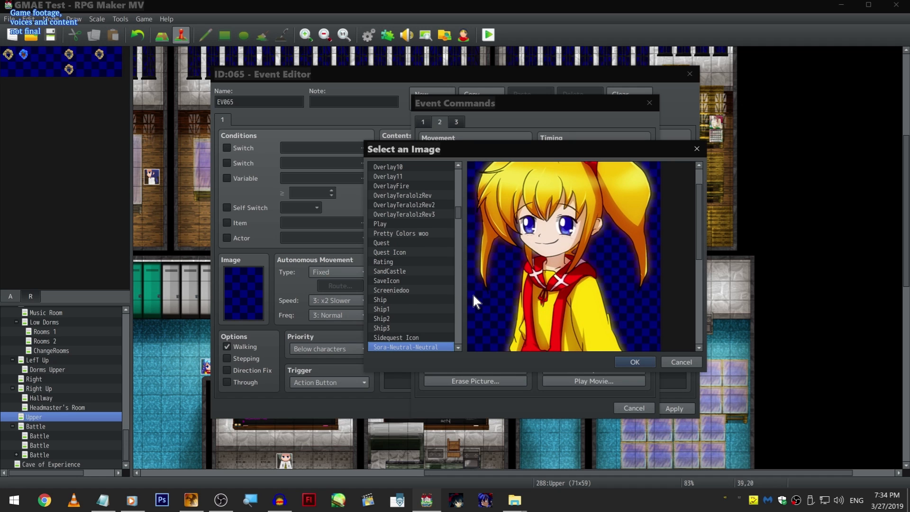
scroll(448, 323, down, 3)
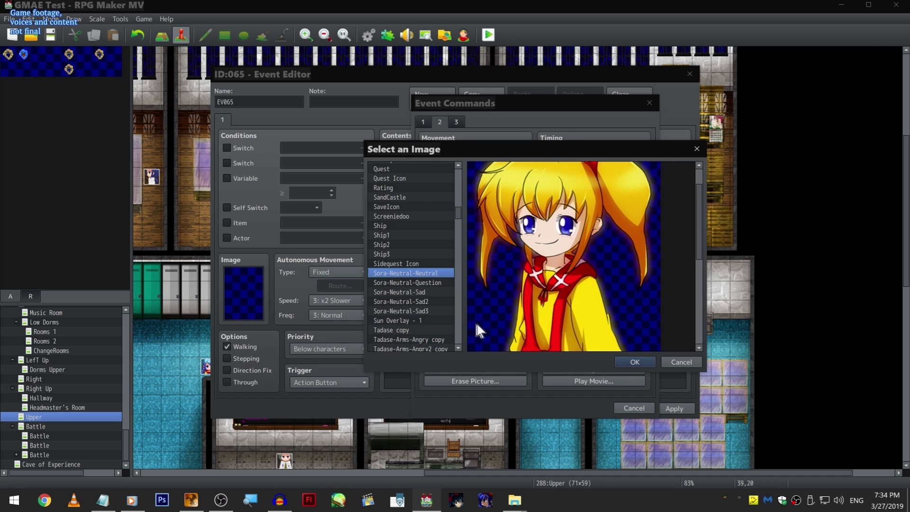
scroll(592, 257, up, 1)
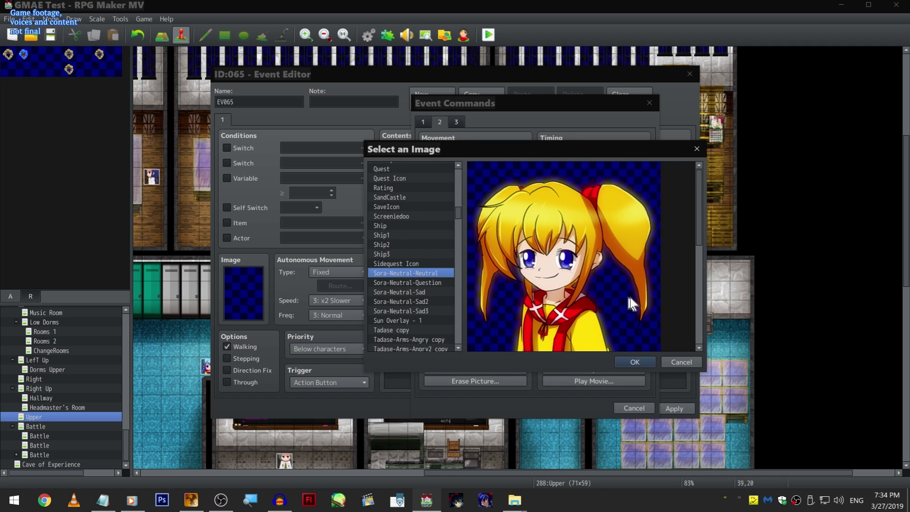
scroll(597, 313, down, 1)
scroll(592, 301, up, 1)
scroll(525, 278, down, 5)
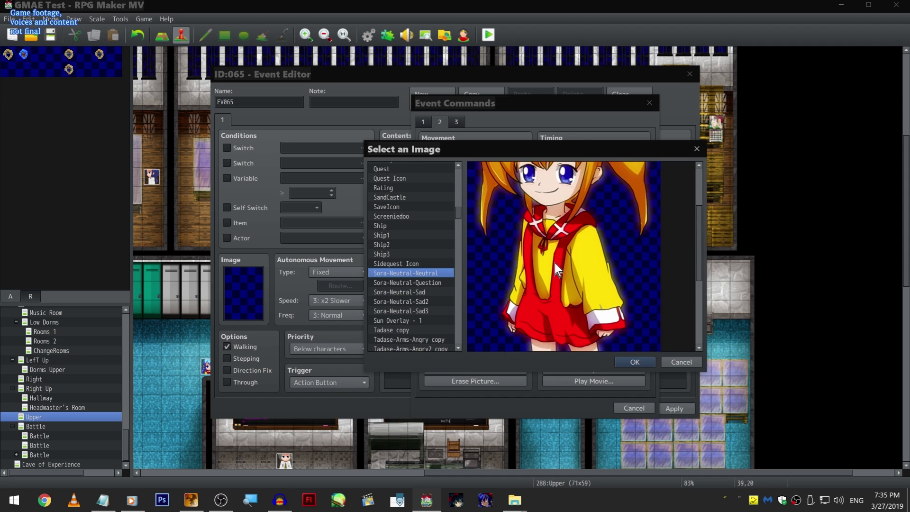
scroll(553, 261, up, 3)
- Preview Sora's sad and question portraits, and discard the Show Picture command and the new event
click(396, 303)
click(419, 311)
click(421, 283)
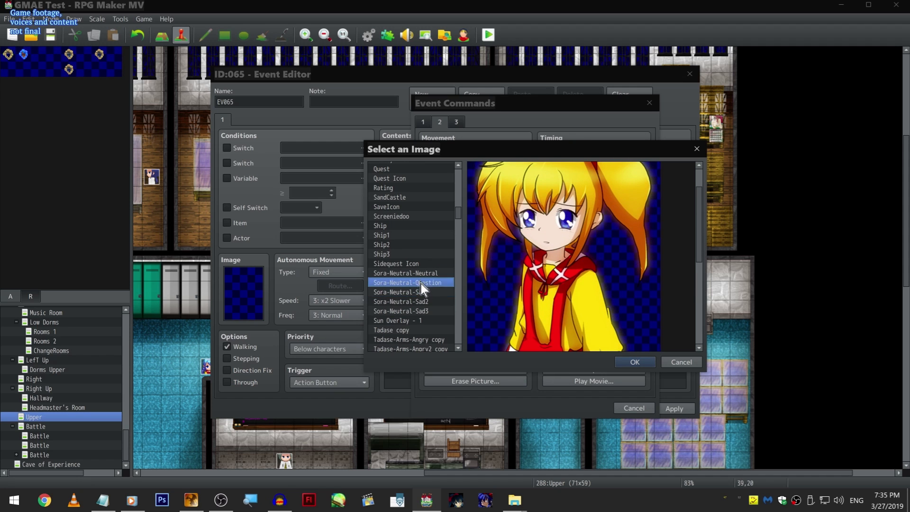
click(421, 291)
click(430, 283)
click(645, 358)
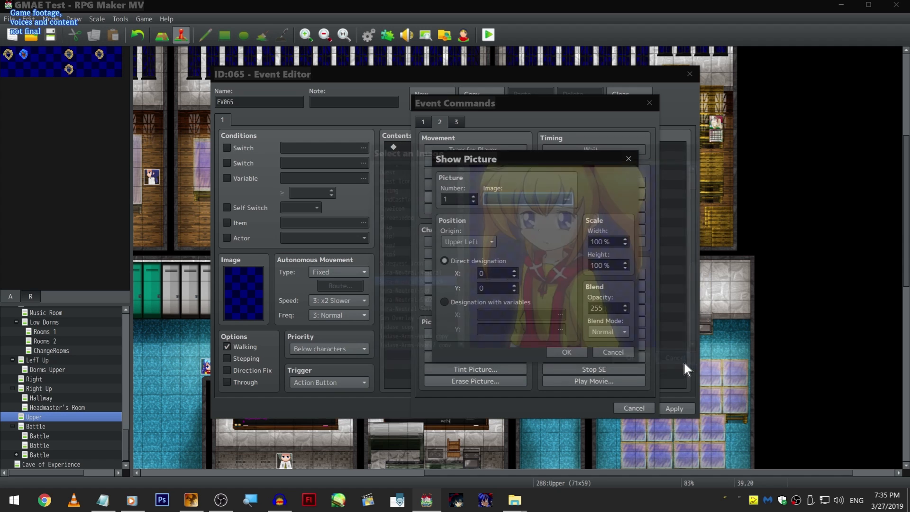
click(612, 349)
key(Escape)
click(634, 408)
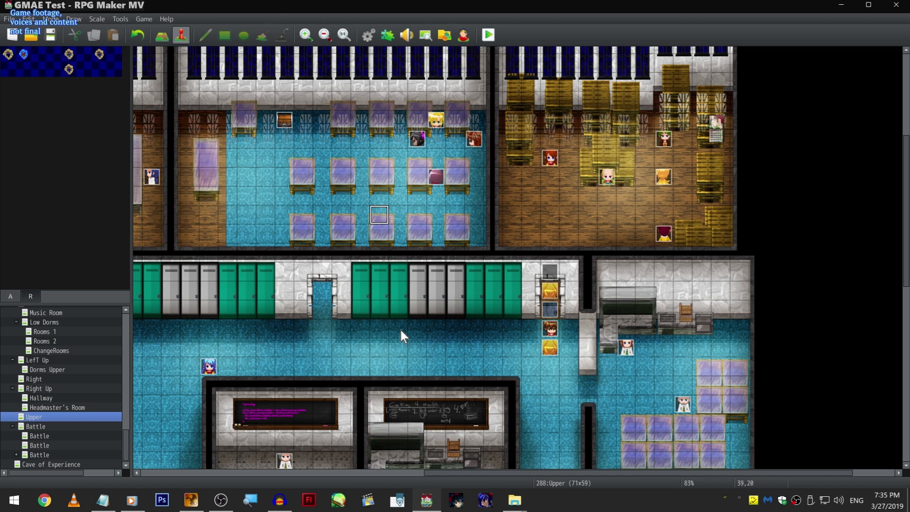
- View the Yami_SkipTitle plugin's settings in the Plugin Manager, and close both without changes
click(389, 35)
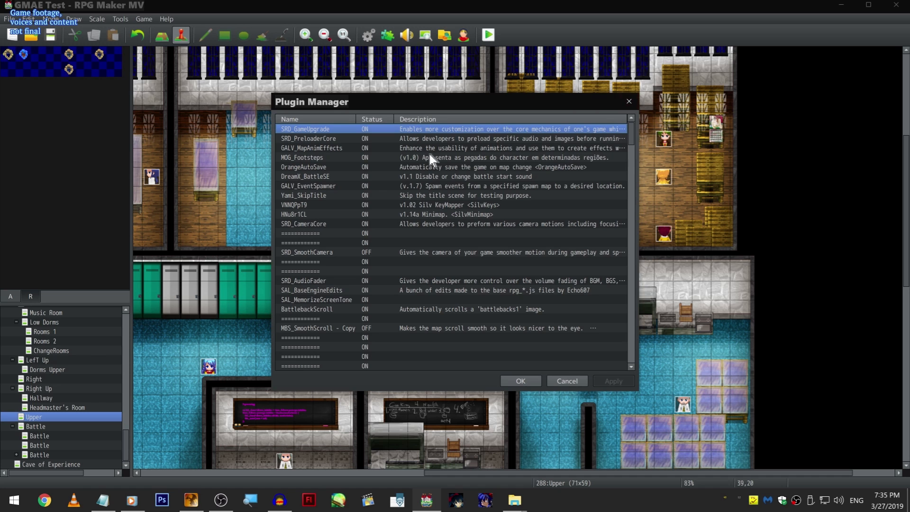
double_click(320, 196)
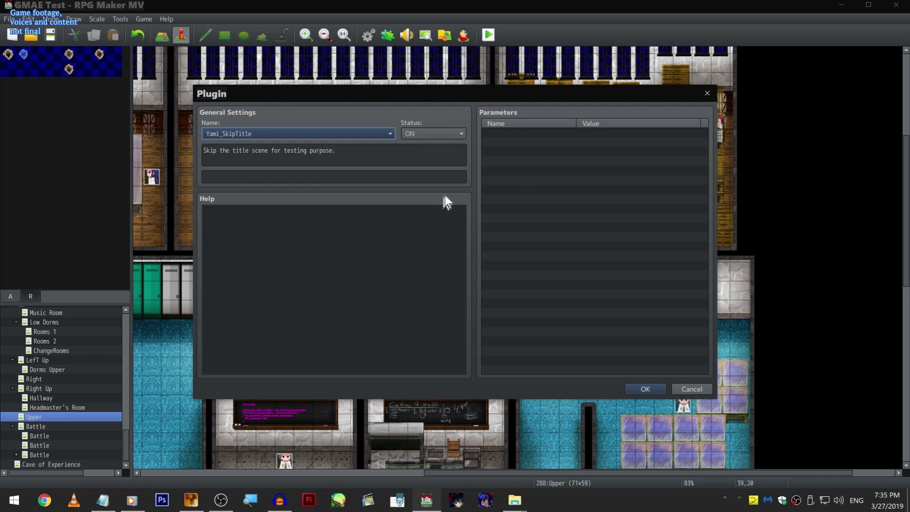
click(696, 391)
click(575, 385)
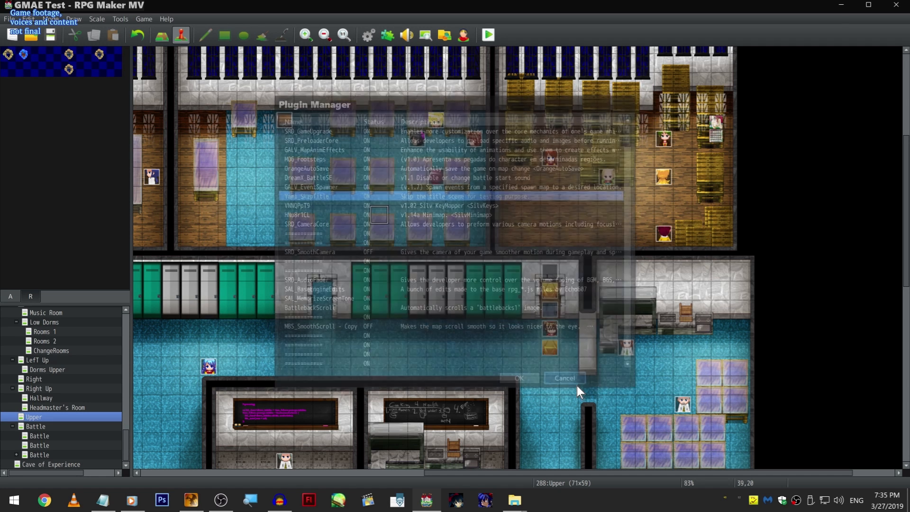